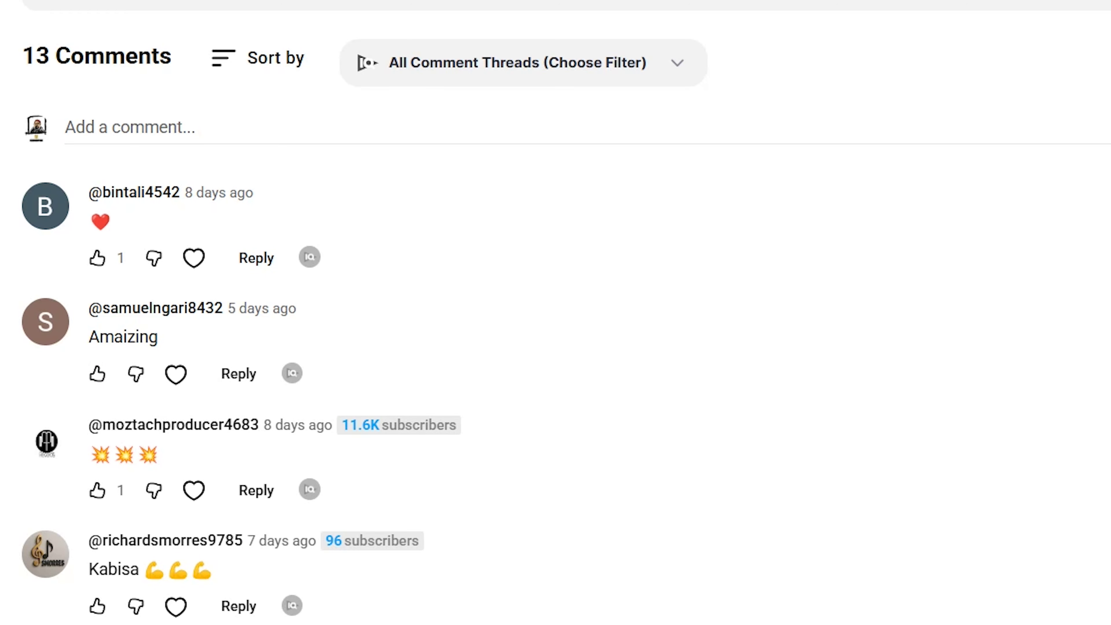
Read through the viewer comments posted under the video
{"action": "scroll", "coordinate": [556, 312], "scroll_direction": "down", "scroll_amount": 4}
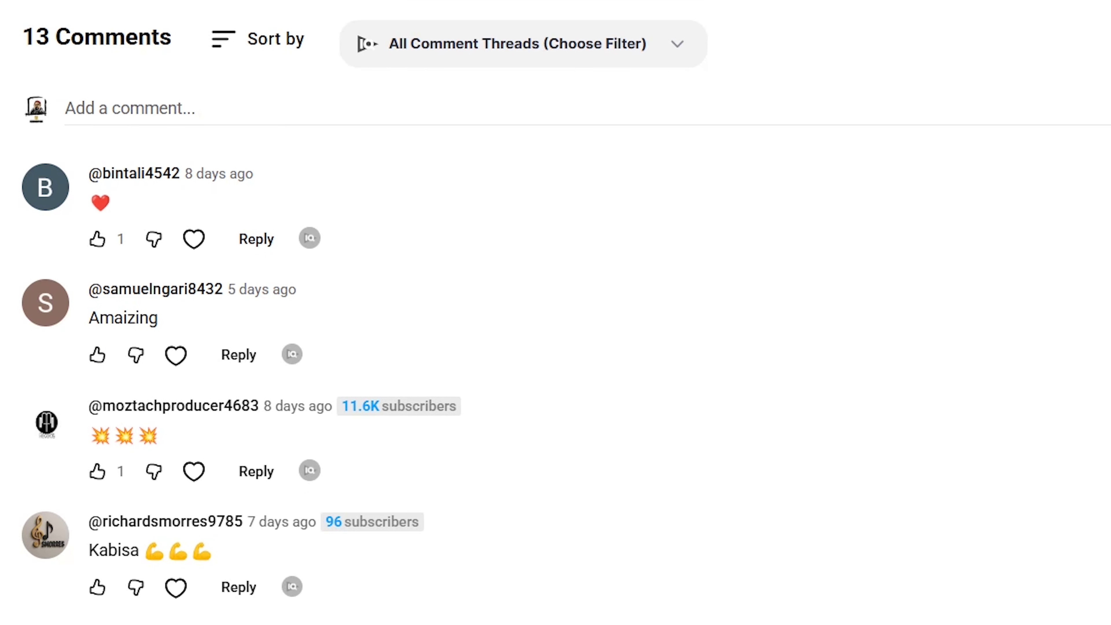
{"action": "scroll", "coordinate": [555, 312], "scroll_direction": "down", "scroll_amount": 5}
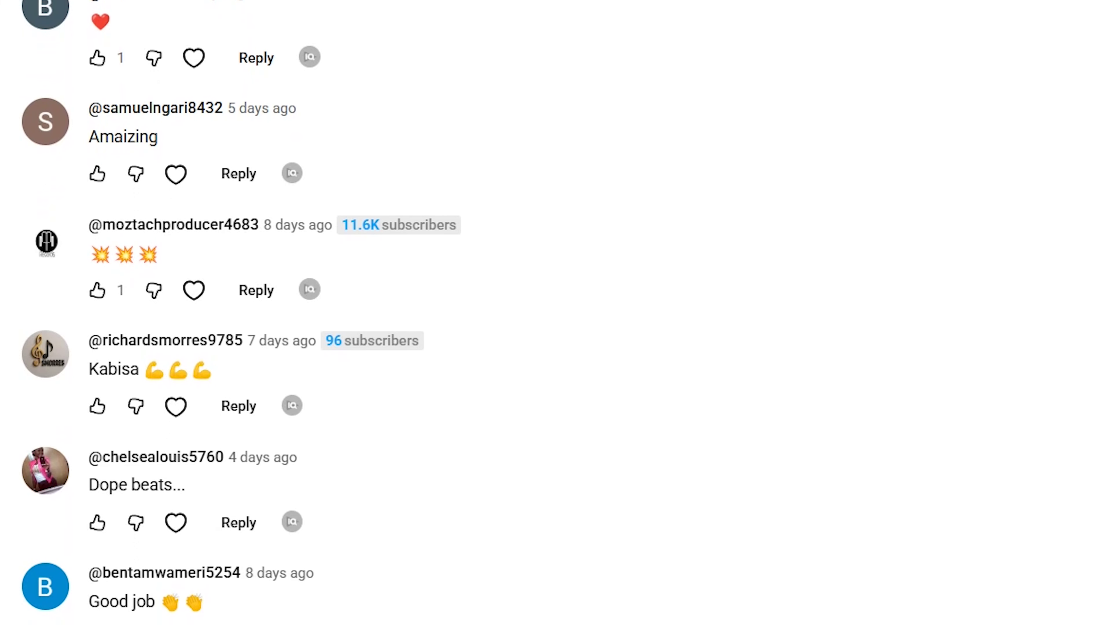
{"action": "scroll", "coordinate": [556, 313], "scroll_direction": "down", "scroll_amount": 5}
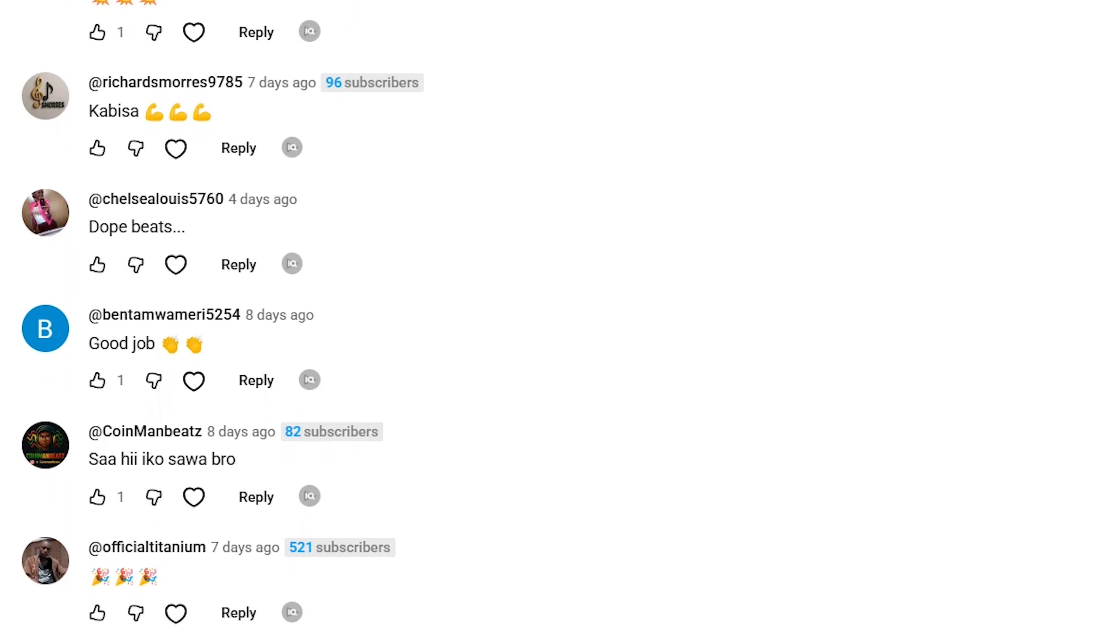
{"action": "scroll", "coordinate": [556, 312], "scroll_direction": "down", "scroll_amount": 5}
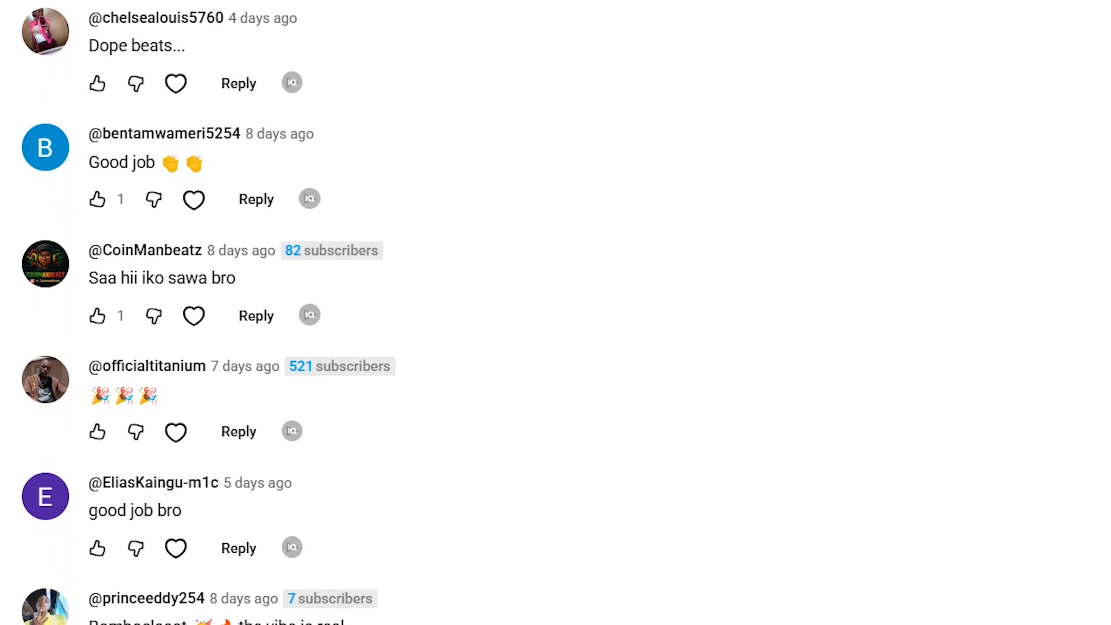
{"action": "scroll", "coordinate": [556, 312], "scroll_direction": "down", "scroll_amount": 6}
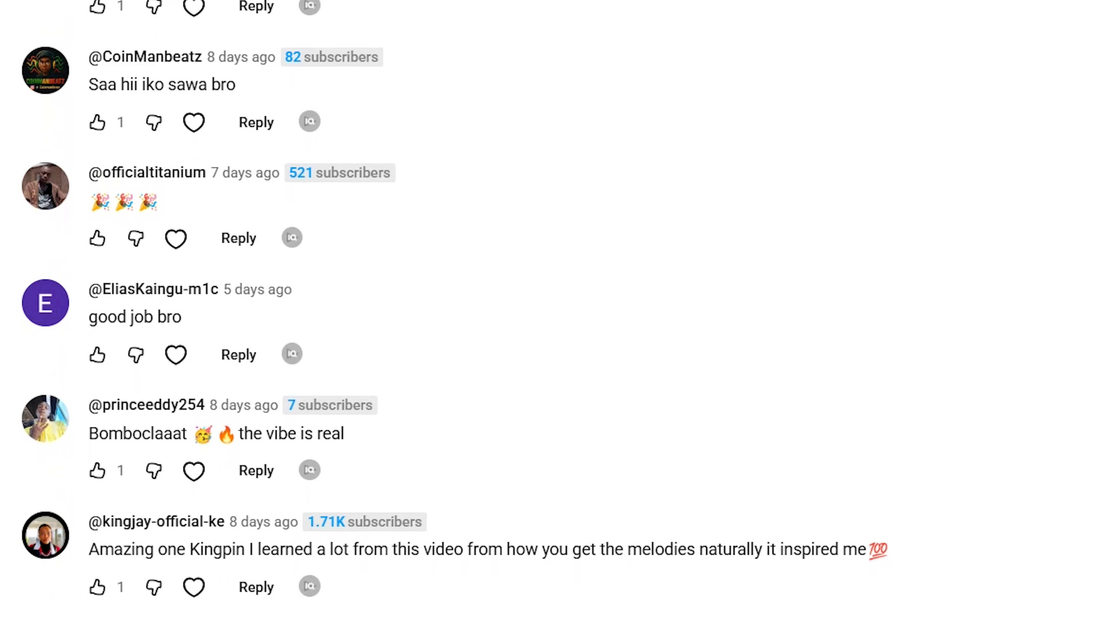
{"action": "scroll", "coordinate": [556, 313], "scroll_direction": "down", "scroll_amount": 3}
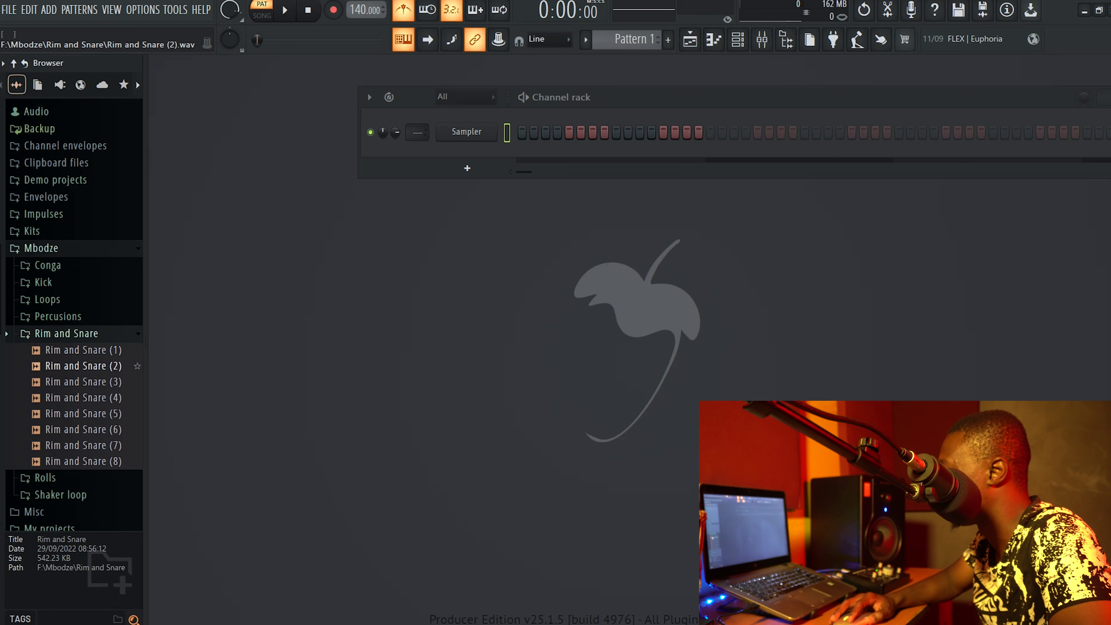
Audition the samples in the Rim and Snare folder, comparing several before returning to Rim and Snare (2)
{"action": "left_click", "coordinate": [90, 350]}
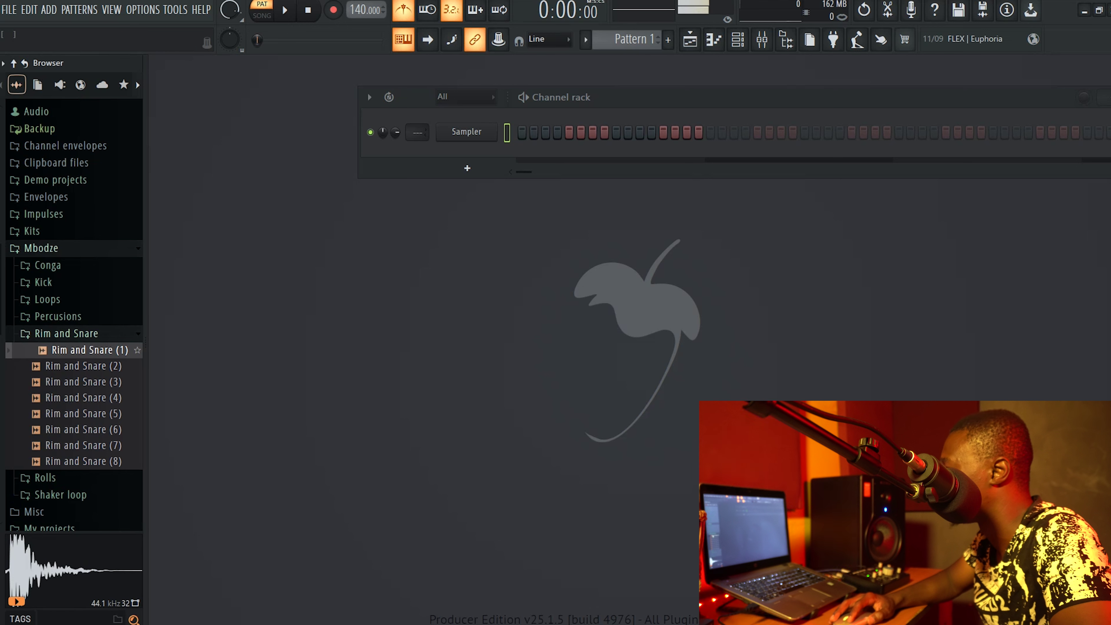
{"action": "left_click", "coordinate": [83, 366]}
{"action": "left_click", "coordinate": [83, 382]}
{"action": "left_click", "coordinate": [83, 381]}
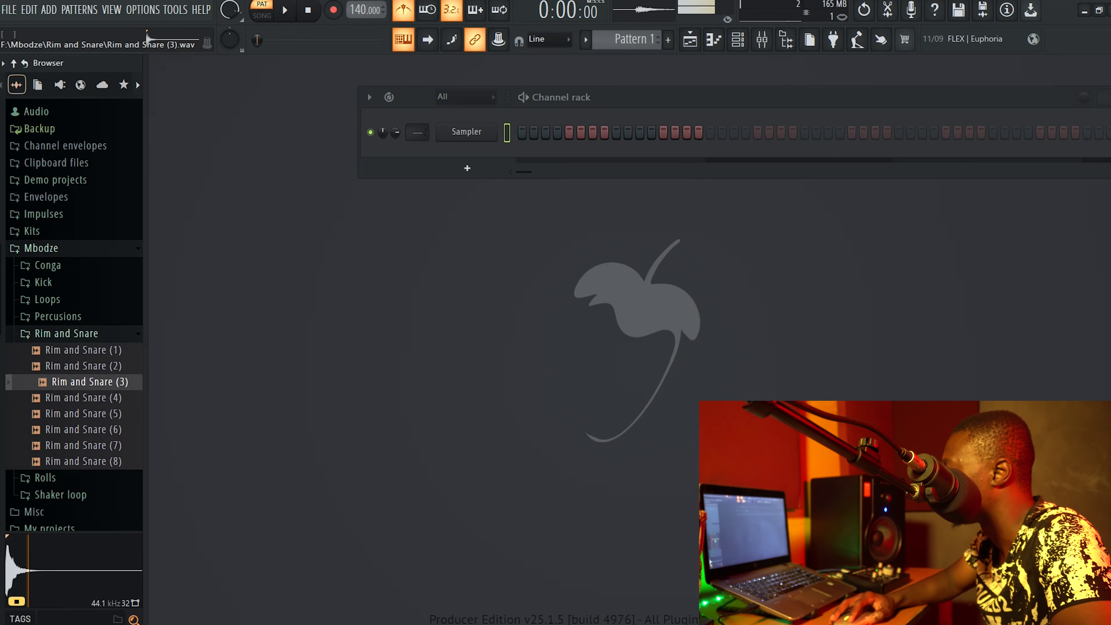
{"action": "left_click", "coordinate": [84, 398]}
{"action": "key", "text": "Down"}
{"action": "key", "text": "Down"}
{"action": "key", "text": "Down"}
{"action": "key", "text": "Down"}
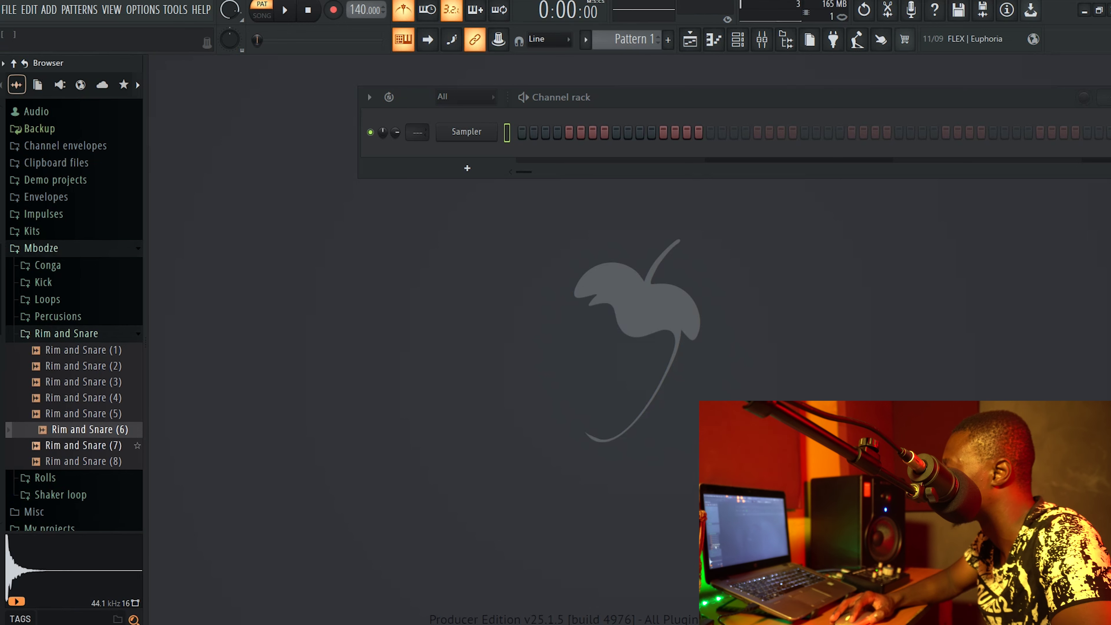
{"action": "left_click", "coordinate": [83, 366]}
{"action": "left_click", "coordinate": [83, 382]}
{"action": "left_click", "coordinate": [83, 366]}
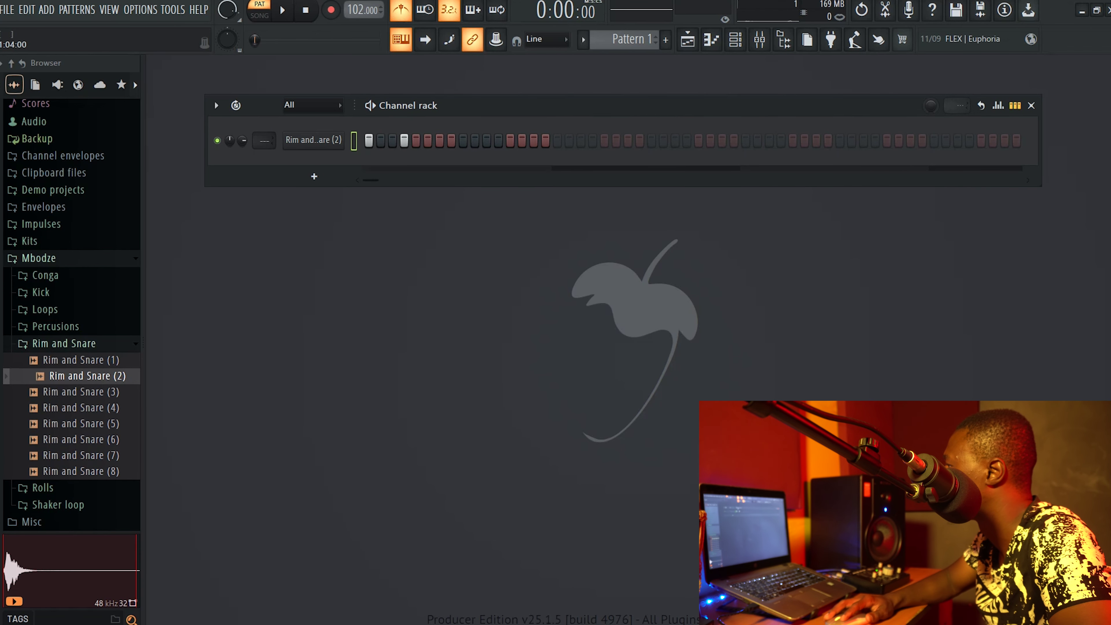
Check the Rim and Snare (2) rhythm in playback and extend it with a hit on step 15
{"action": "key", "text": "space"}
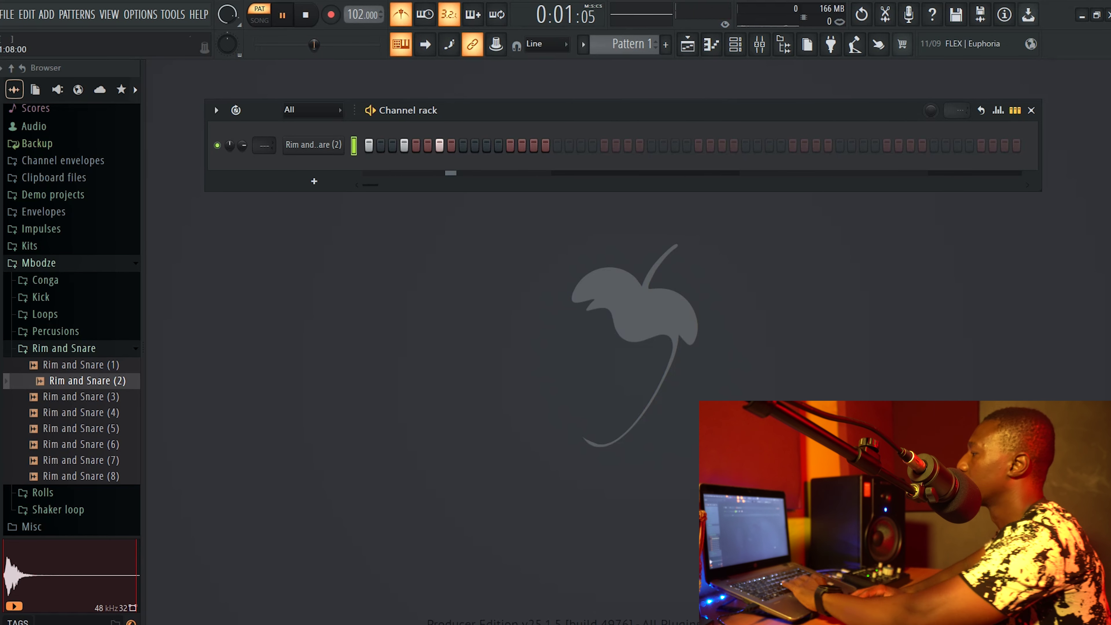
{"action": "key", "text": "space"}
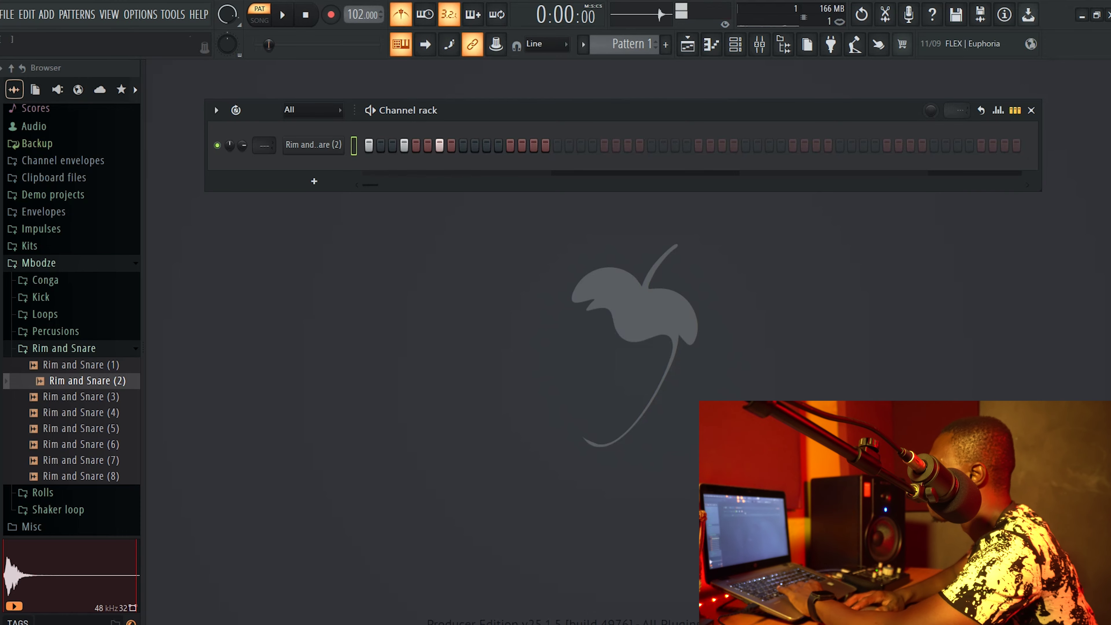
{"action": "key", "text": "space"}
{"action": "key", "text": "space"}
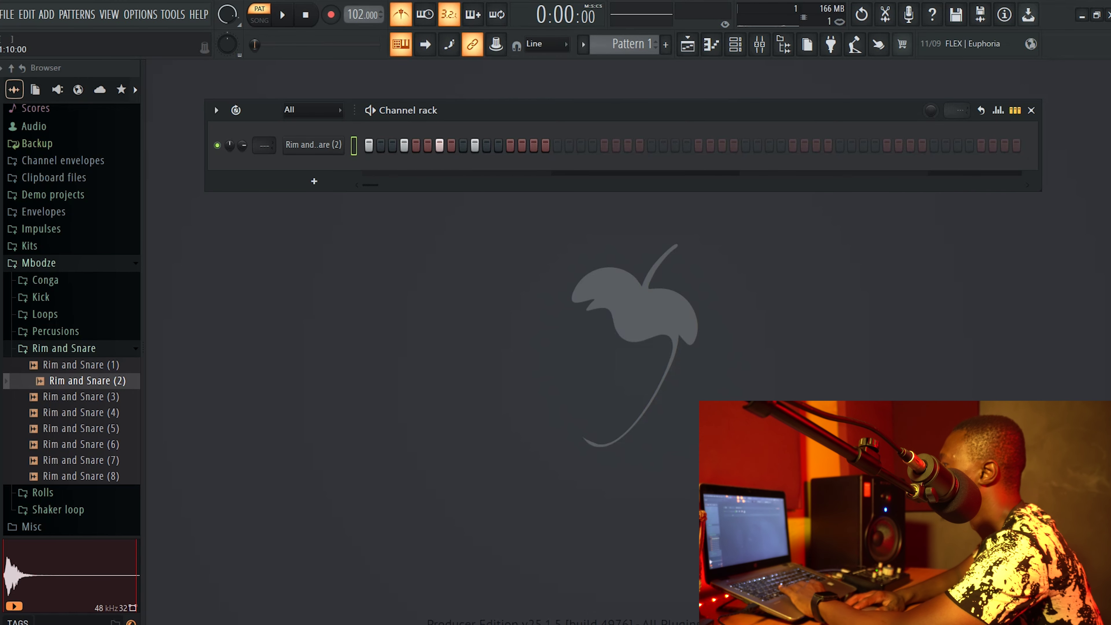
{"action": "left_click", "coordinate": [533, 145]}
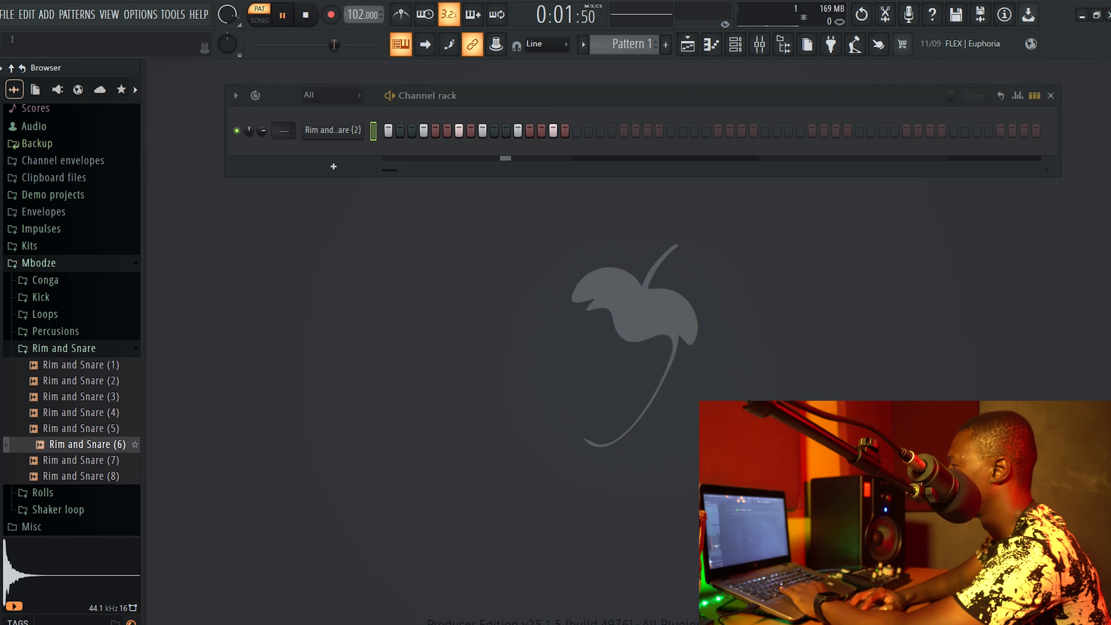
Add Rim and Snare (6) as a new channel with a hit on step 11, lower its volume, and play the pattern
{"action": "key", "text": "space"}
{"action": "left_click_drag", "start_coordinate": [88, 445], "coordinate": [333, 175]}
{"action": "key", "text": "space"}
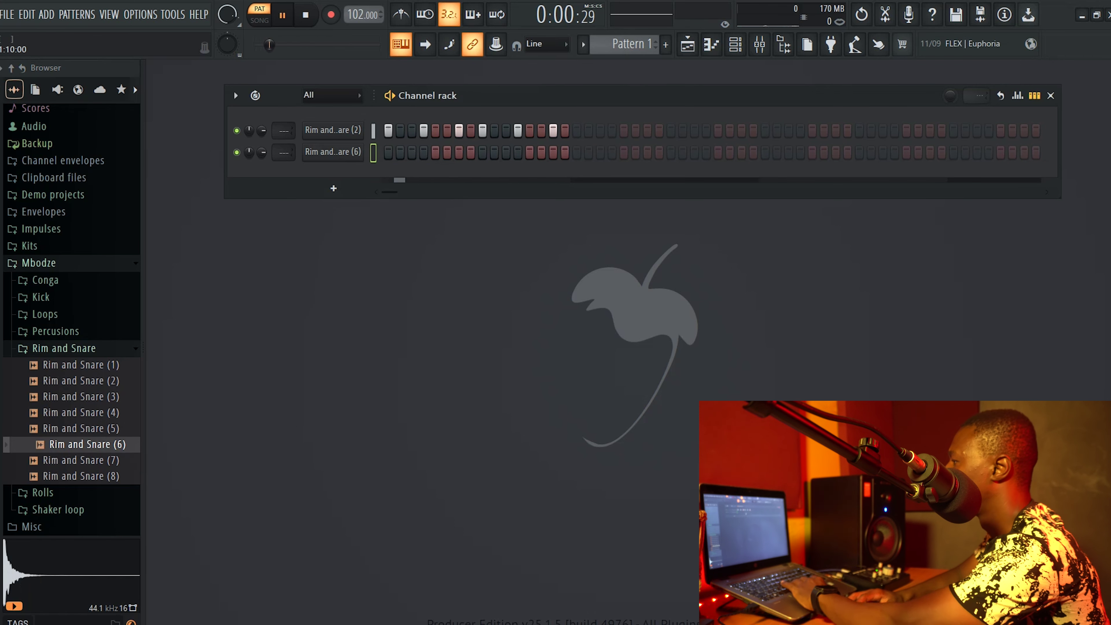
{"action": "left_click", "coordinate": [507, 152]}
{"action": "left_click_drag", "start_coordinate": [262, 153], "coordinate": [262, 165]}
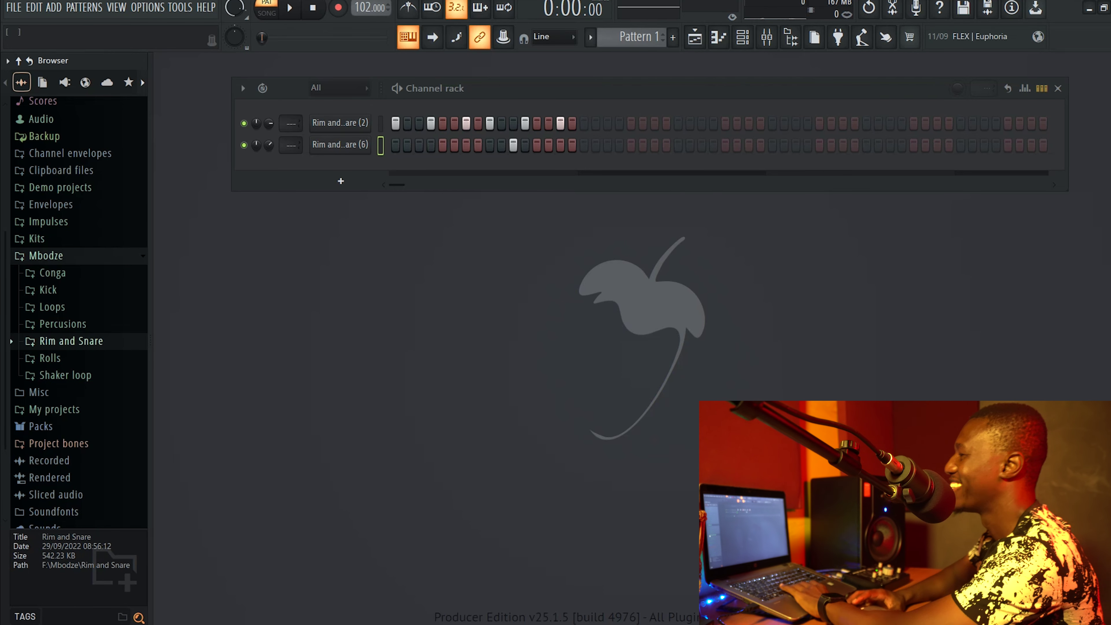
{"action": "key", "text": "space"}
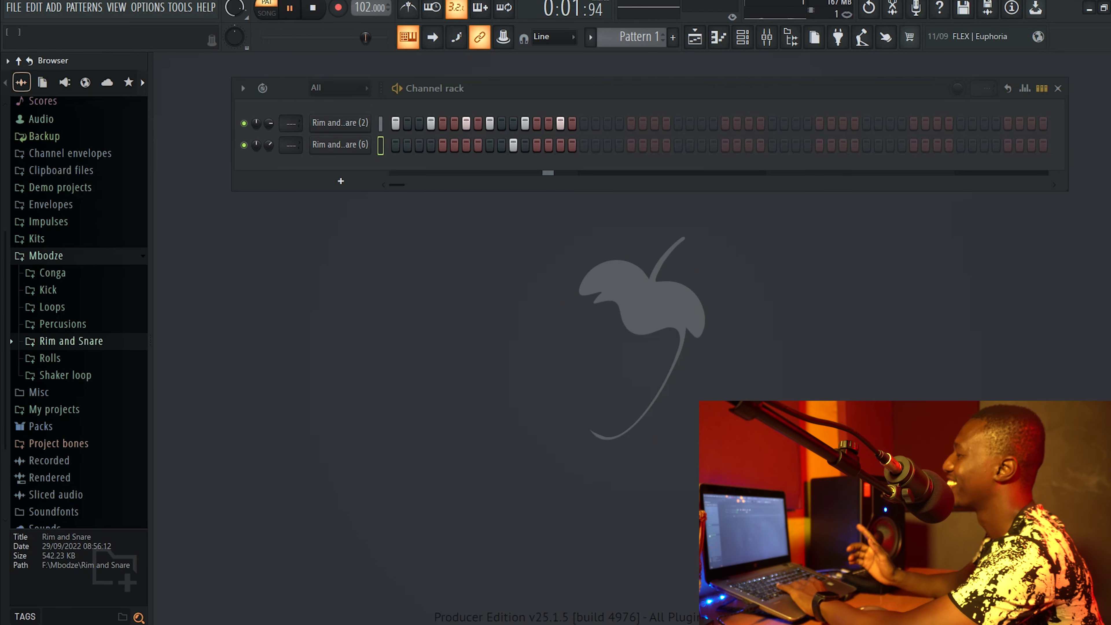
{"action": "key", "text": "space"}
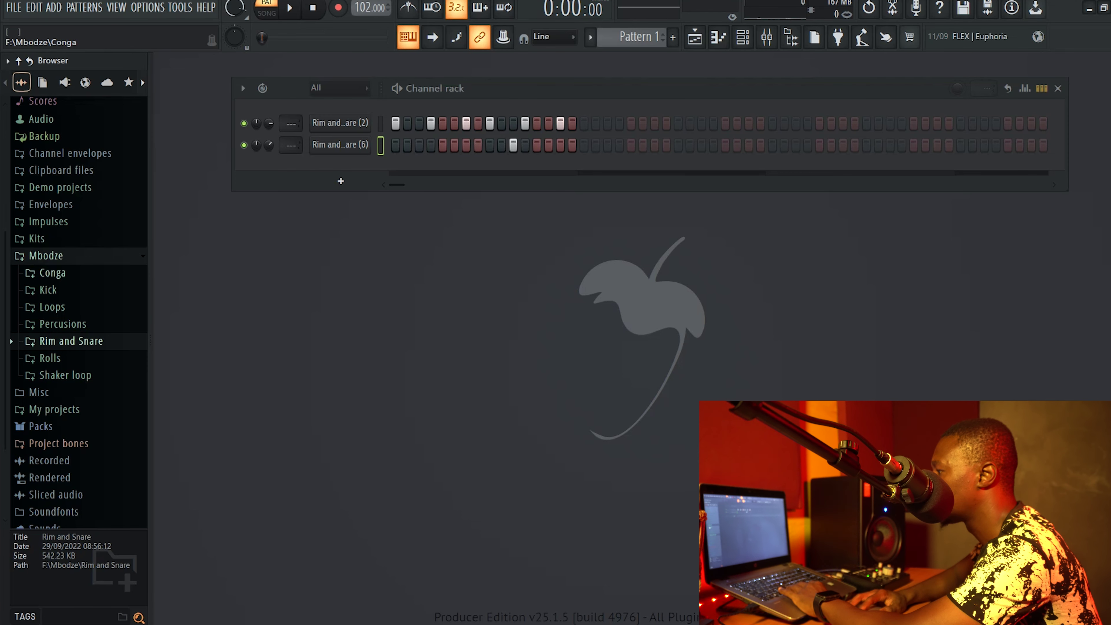
Audition samples in the Conga folder, including Conga (1), Conga (3) and Conga (4)
{"action": "left_click", "coordinate": [52, 273]}
{"action": "left_click", "coordinate": [70, 290]}
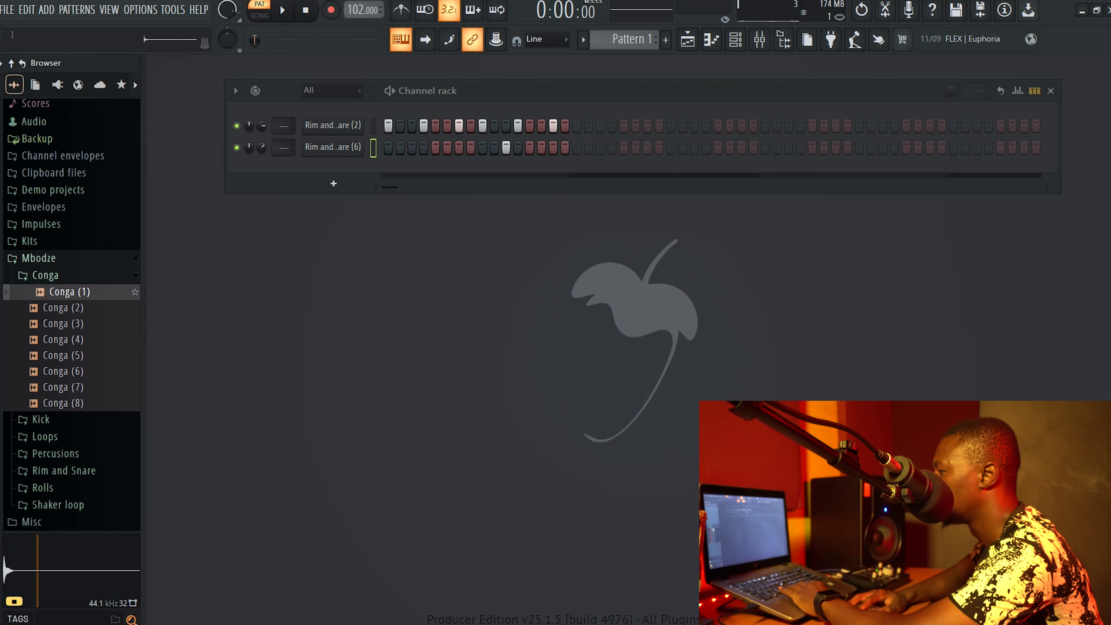
{"action": "left_click", "coordinate": [70, 324]}
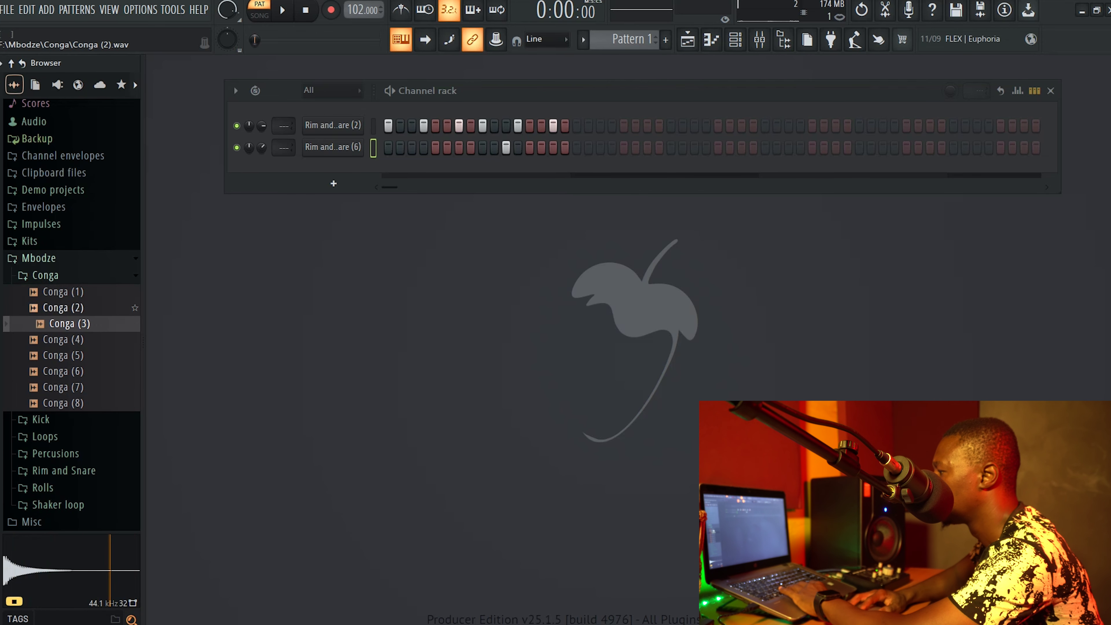
{"action": "left_click", "coordinate": [70, 340]}
Add Conga (4) as a new channel with hits on steps 7 and 15, and adjust its volume during playback
{"action": "left_click_drag", "start_coordinate": [68, 339], "coordinate": [309, 199]}
{"action": "key", "text": "space"}
{"action": "left_click", "coordinate": [459, 169]}
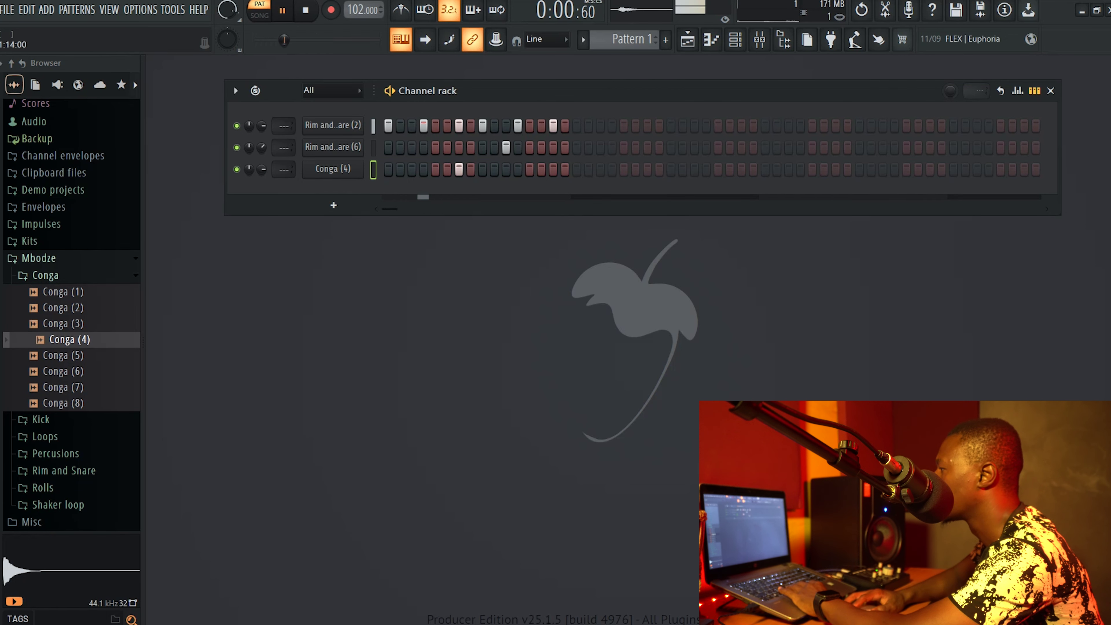
{"action": "left_click", "coordinate": [553, 169]}
{"action": "left_click_drag", "start_coordinate": [262, 170], "coordinate": [262, 195]}
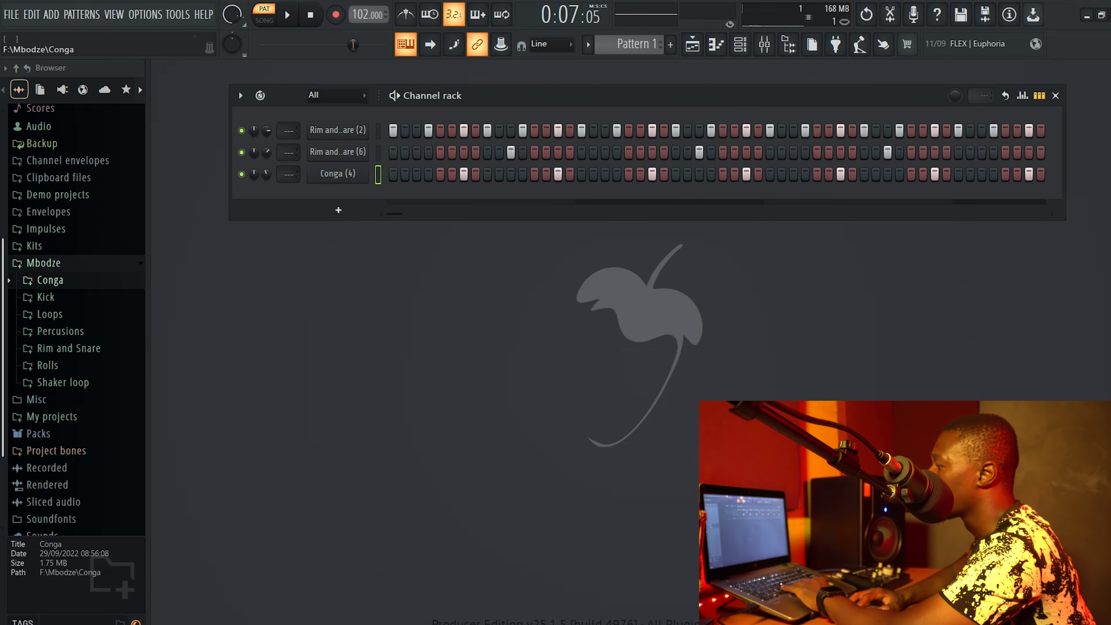
Audition Best Kick from the Kick folder, insert it as a channel above Rim and Snare (2), and play the pattern
{"action": "left_click", "coordinate": [45, 297]}
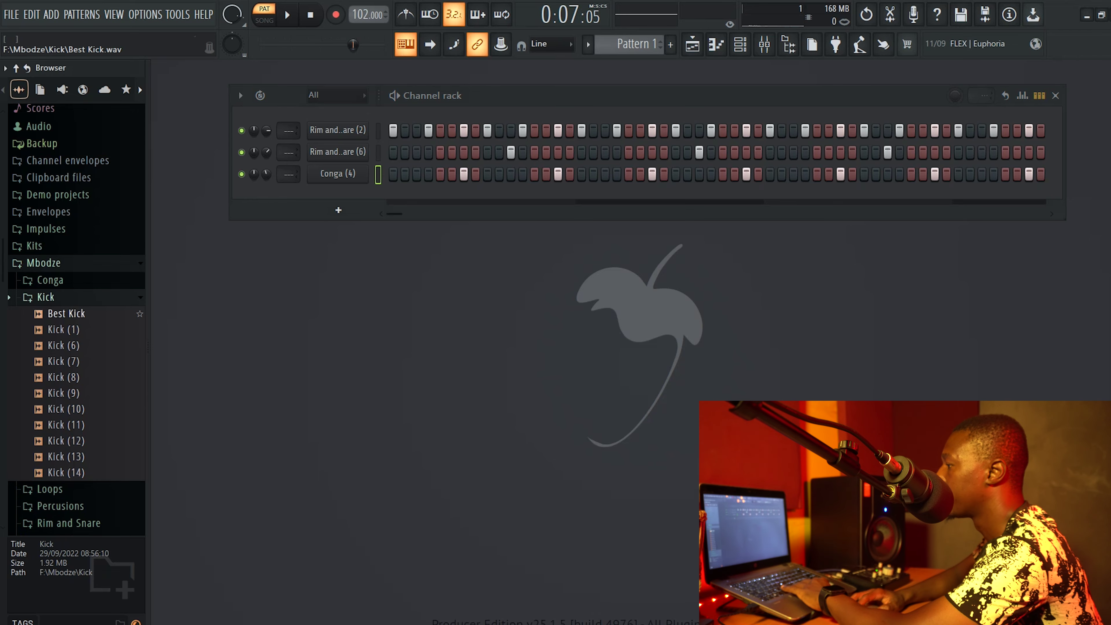
{"action": "left_click", "coordinate": [66, 314]}
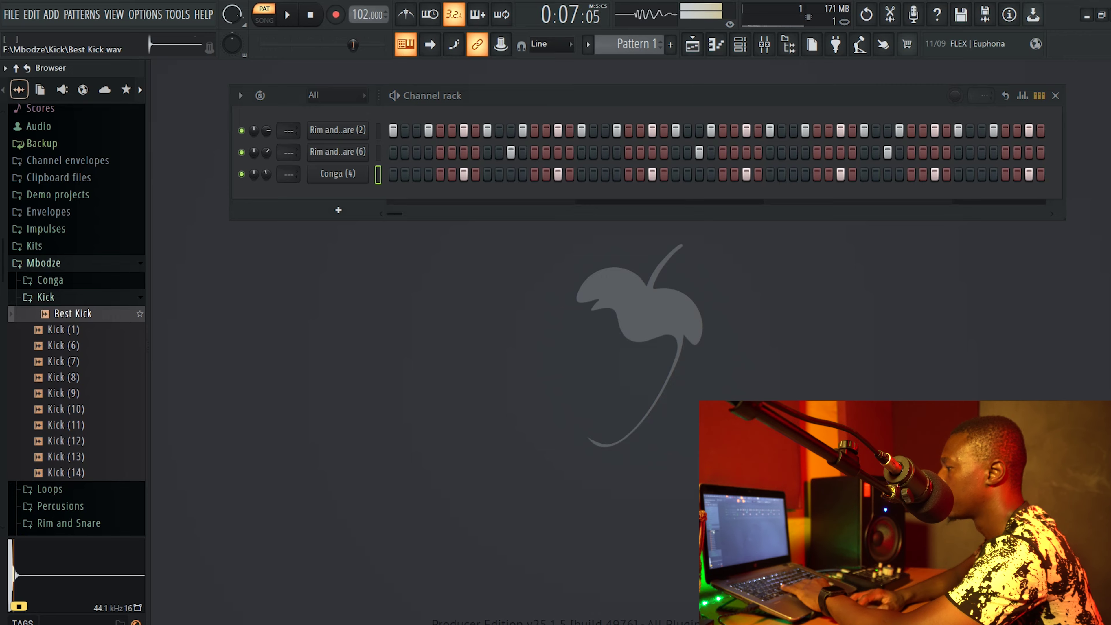
{"action": "left_click_drag", "start_coordinate": [66, 313], "coordinate": [346, 131]}
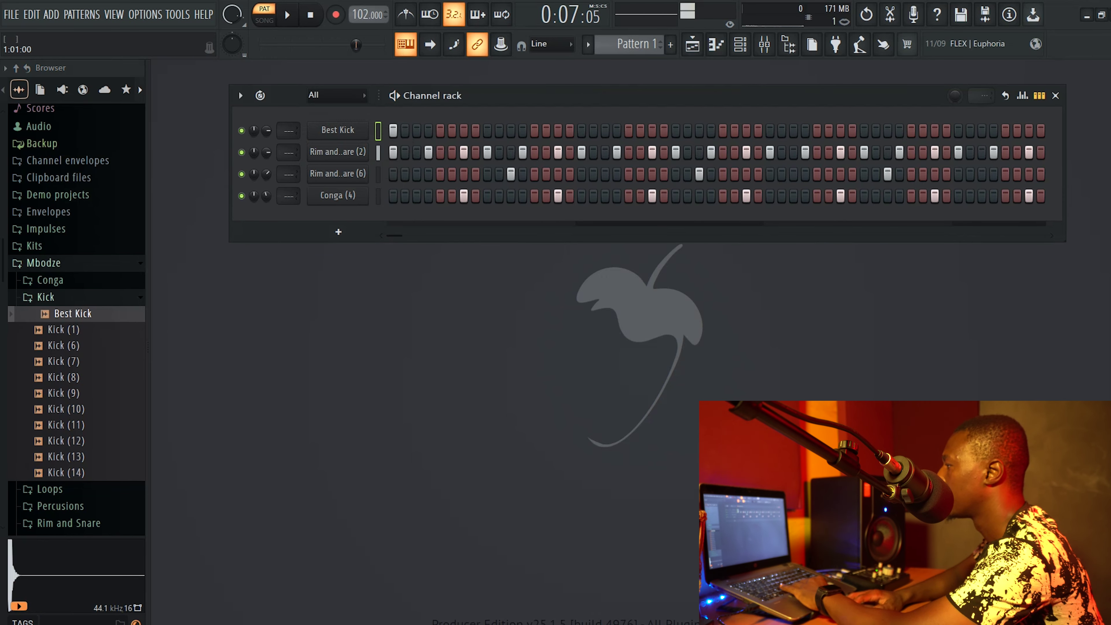
{"action": "key", "text": "space"}
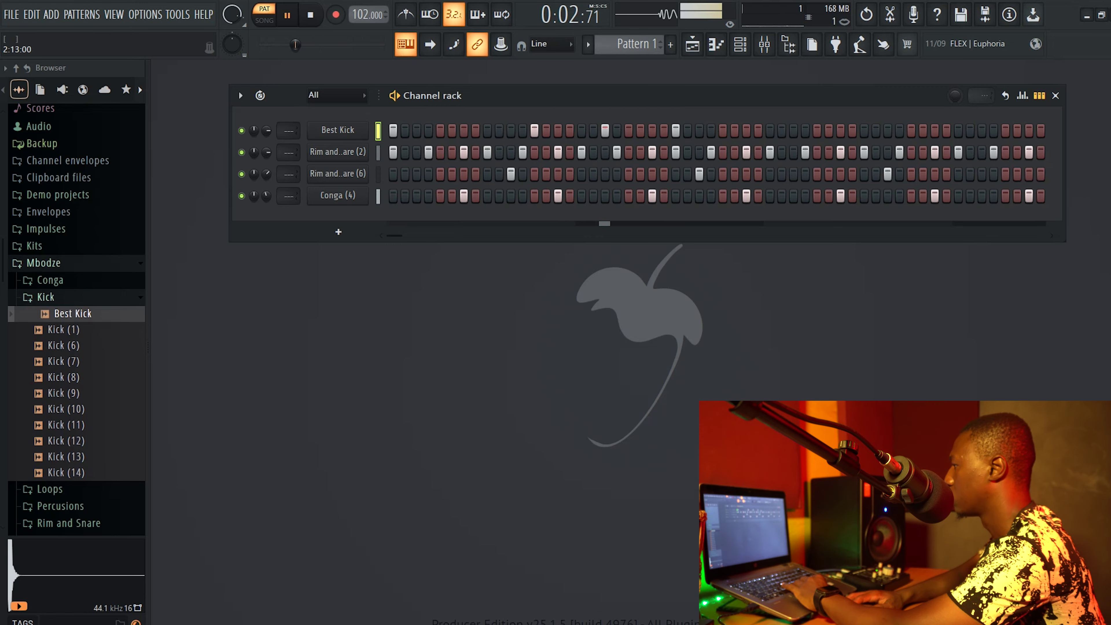
{"action": "key", "text": "space"}
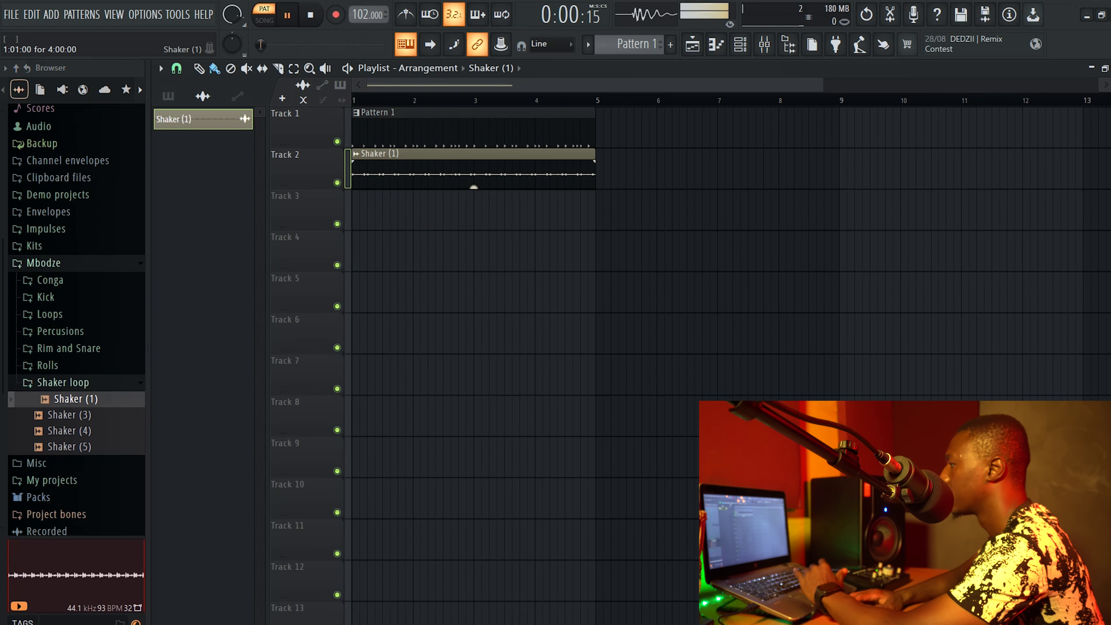
Play the arrangement in song mode to hear Pattern 1 together with the Shaker (1) loop
{"action": "key", "text": "space"}
{"action": "key", "text": "space"}
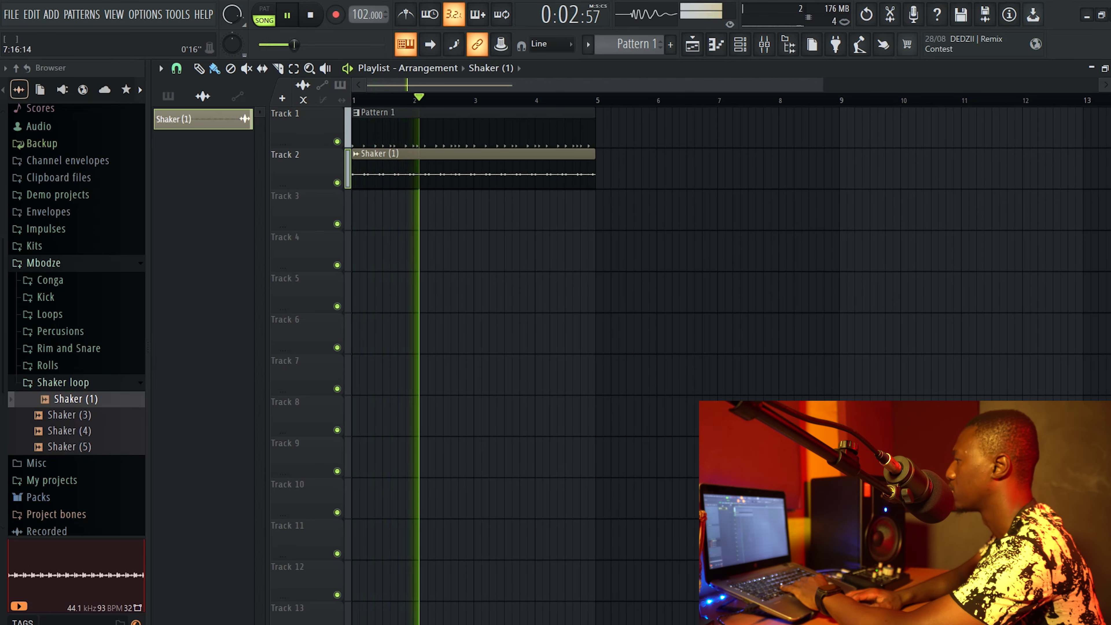
{"action": "key", "text": "Page_Up"}
{"action": "scroll", "coordinate": [525, 307], "scroll_direction": "up", "scroll_amount": 1}
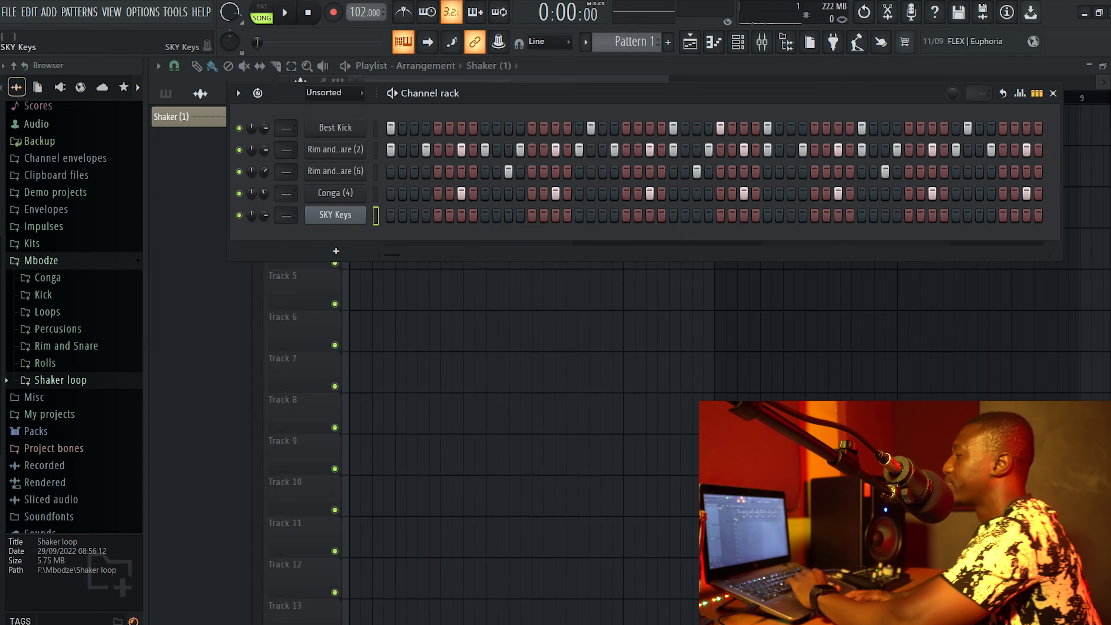
Check the Beautiful Rhodes preset in SKY Keys and open that channel's piano roll
{"action": "left_click", "coordinate": [336, 215]}
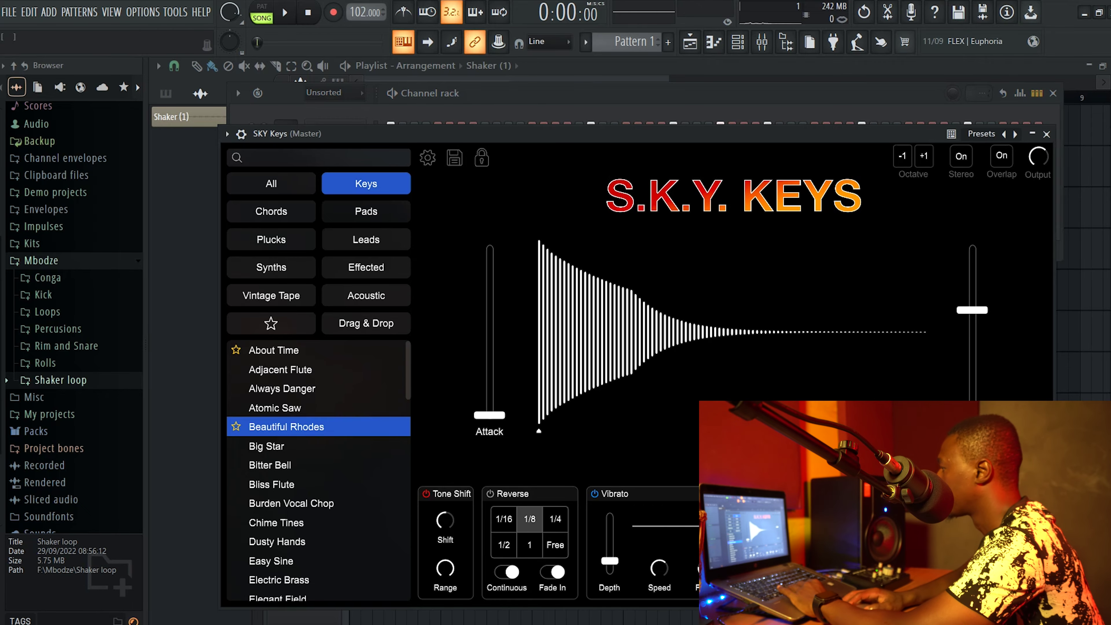
{"action": "left_click", "coordinate": [1046, 134]}
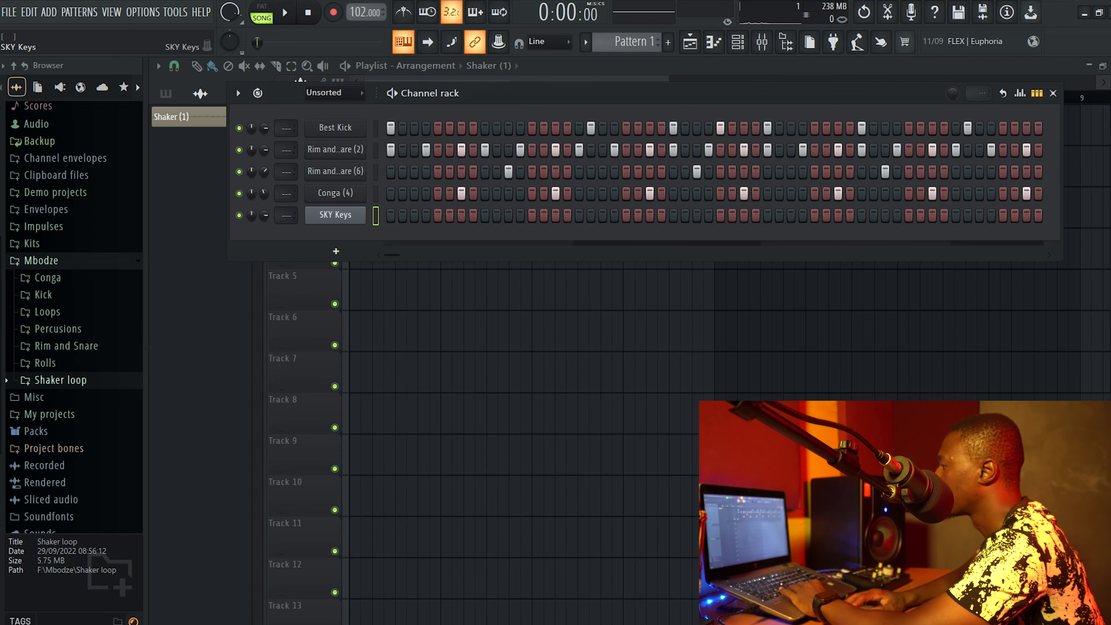
{"action": "right_click", "coordinate": [365, 209]}
{"action": "left_click", "coordinate": [396, 213]}
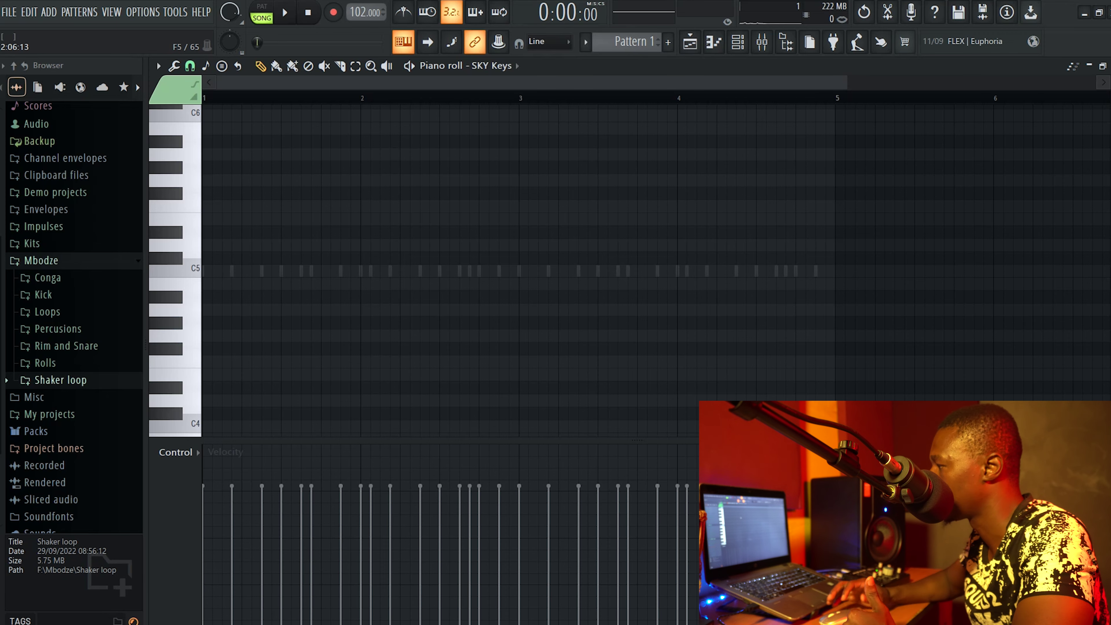
Try out notes on SKY Keys, enter an F4 note filling bar 1, and play it with the drums
{"action": "key", "text": "x"}
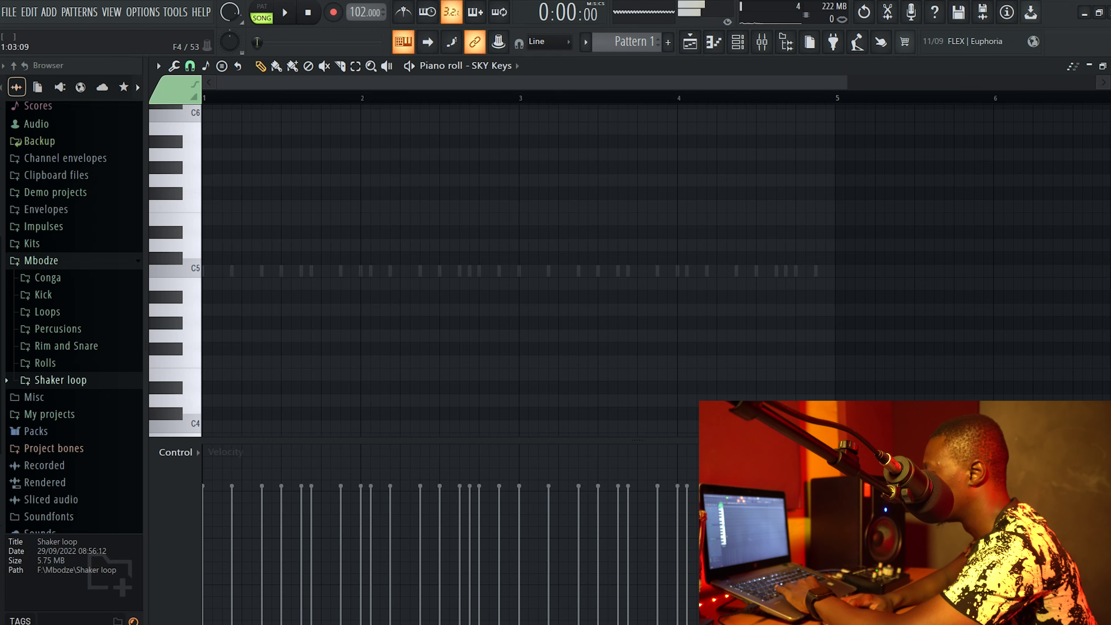
{"action": "key", "text": "v"}
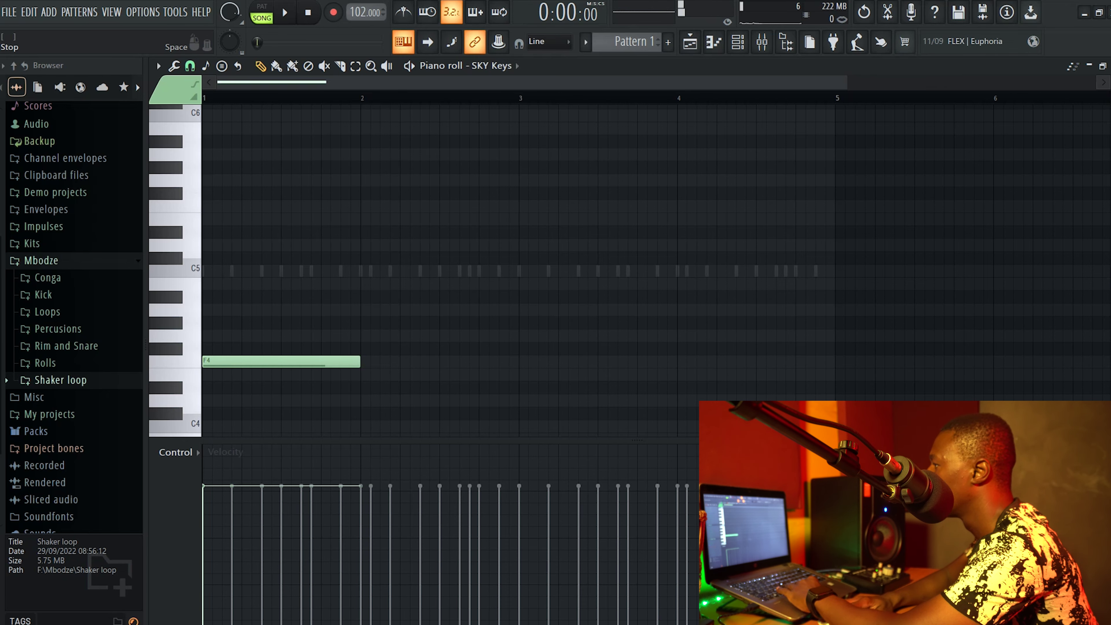
{"action": "key", "text": "space"}
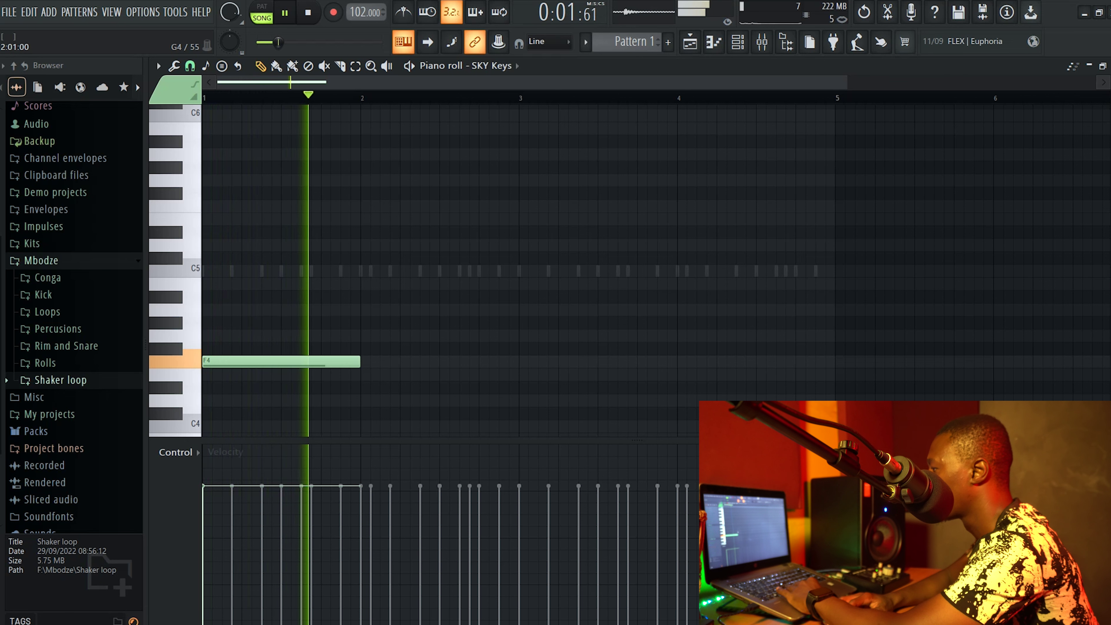
Stop playback, add a G4 note filling bar 2 and an A4 note filling bar 3, and play the line
{"action": "key", "text": "space"}
{"action": "key", "text": "h"}
{"action": "key", "text": "b"}
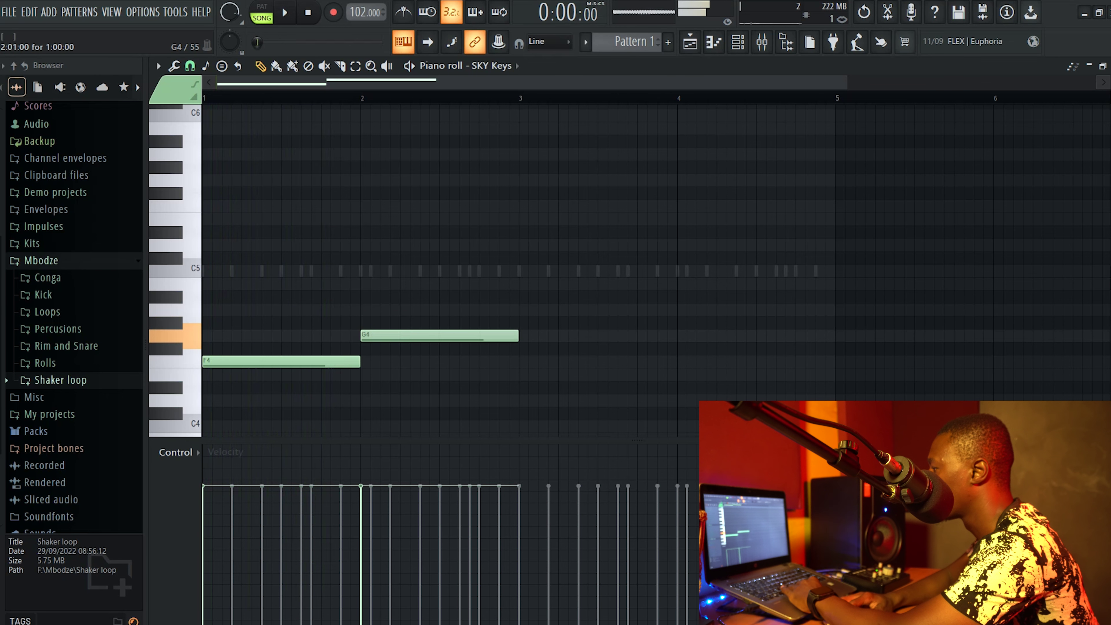
{"action": "key", "text": "j"}
{"action": "key", "text": "n"}
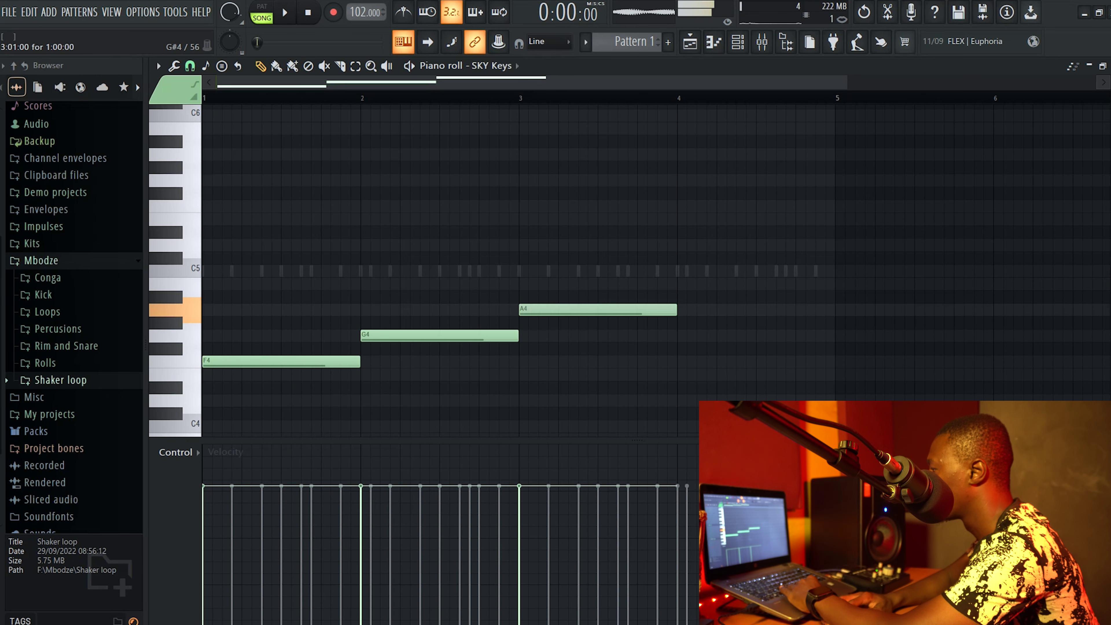
{"action": "key", "text": "space"}
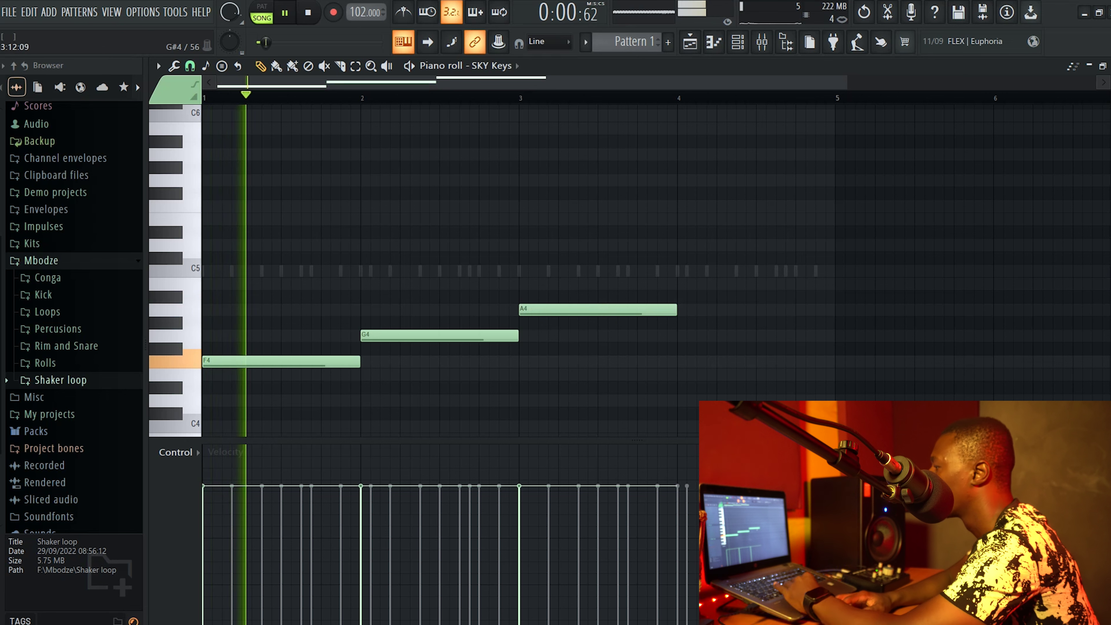
Extend the A4 note to the middle of bar 4 and add an E5 note filling the rest of that bar
{"action": "left_click_drag", "start_coordinate": [675, 310], "coordinate": [755, 310]}
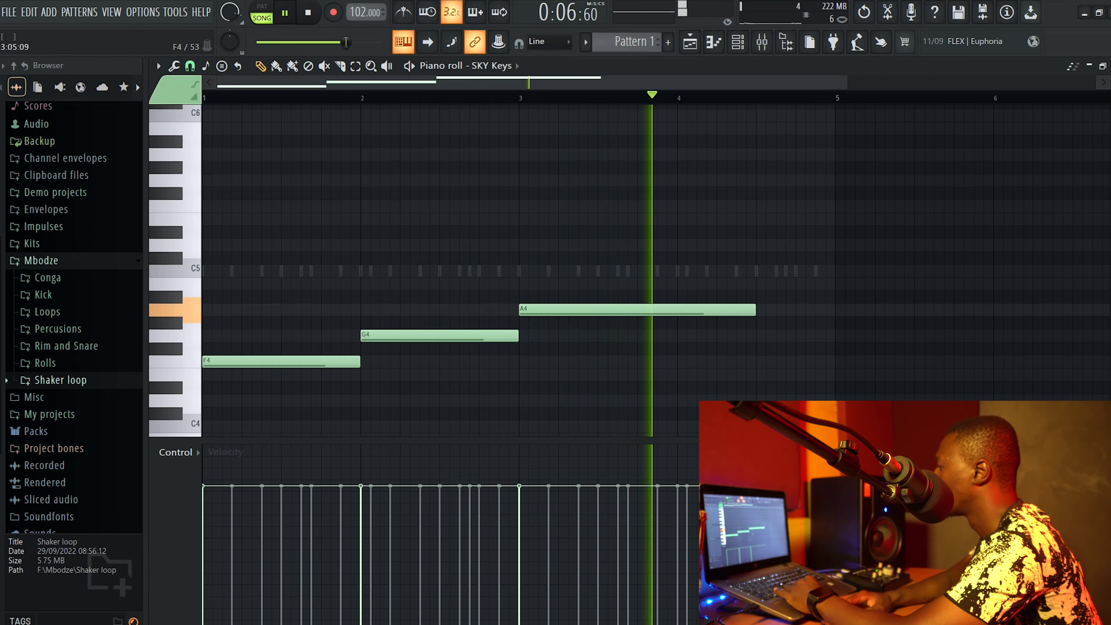
{"action": "key", "text": "space"}
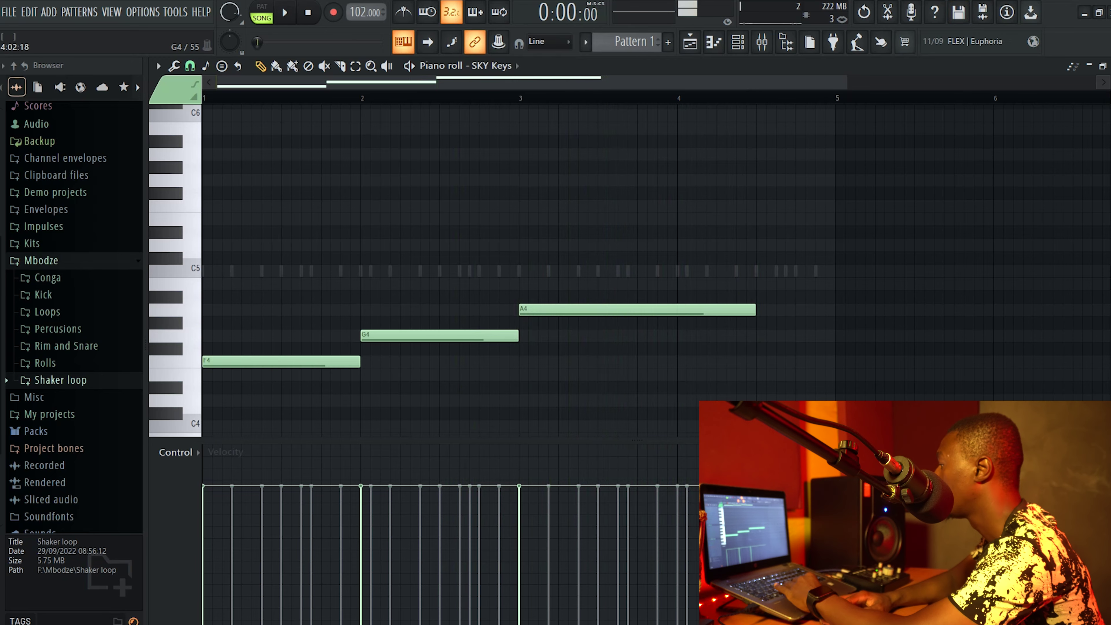
{"action": "left_click_drag", "start_coordinate": [772, 271], "coordinate": [761, 219]}
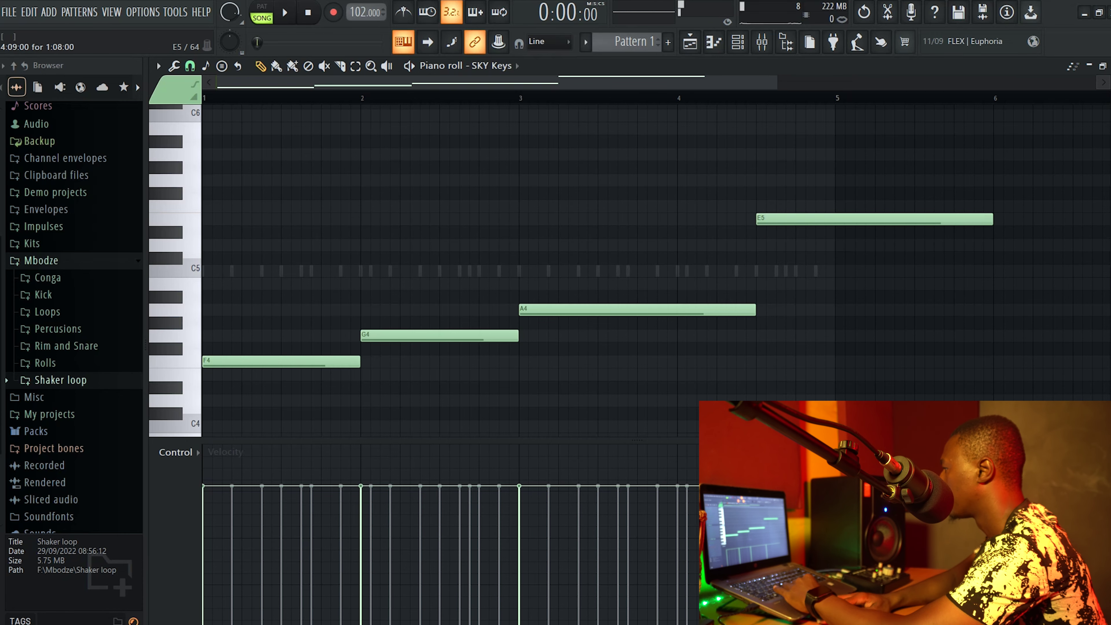
{"action": "left_click_drag", "start_coordinate": [992, 219], "coordinate": [835, 218]}
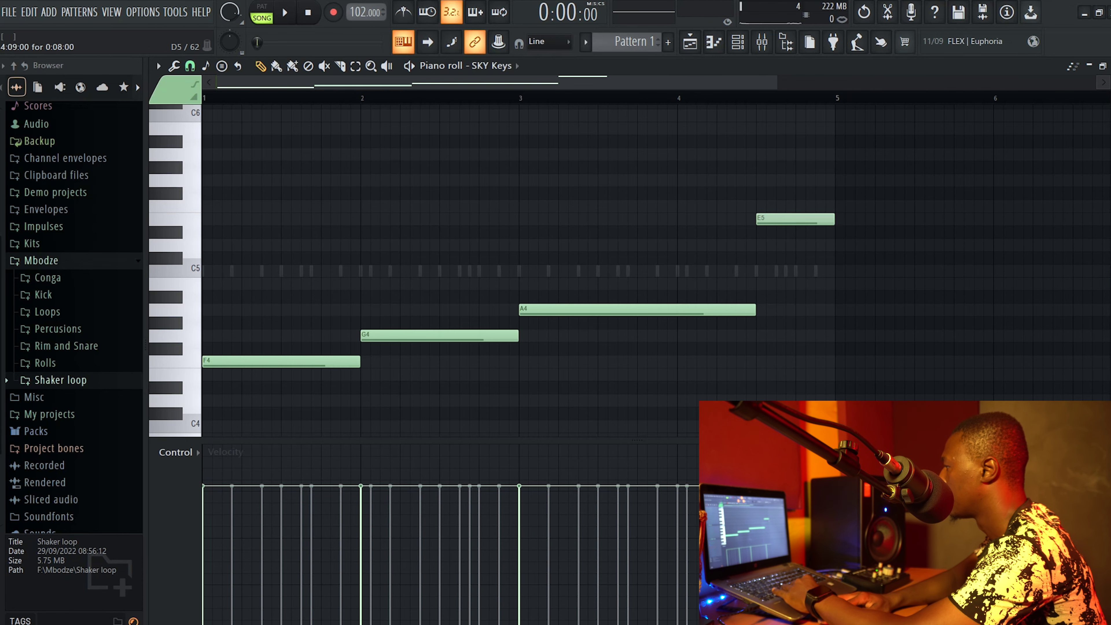
Build the bar 1 chord by adding full-bar A4 and C5 notes above F4, and play it back
{"action": "left_click", "coordinate": [227, 310]}
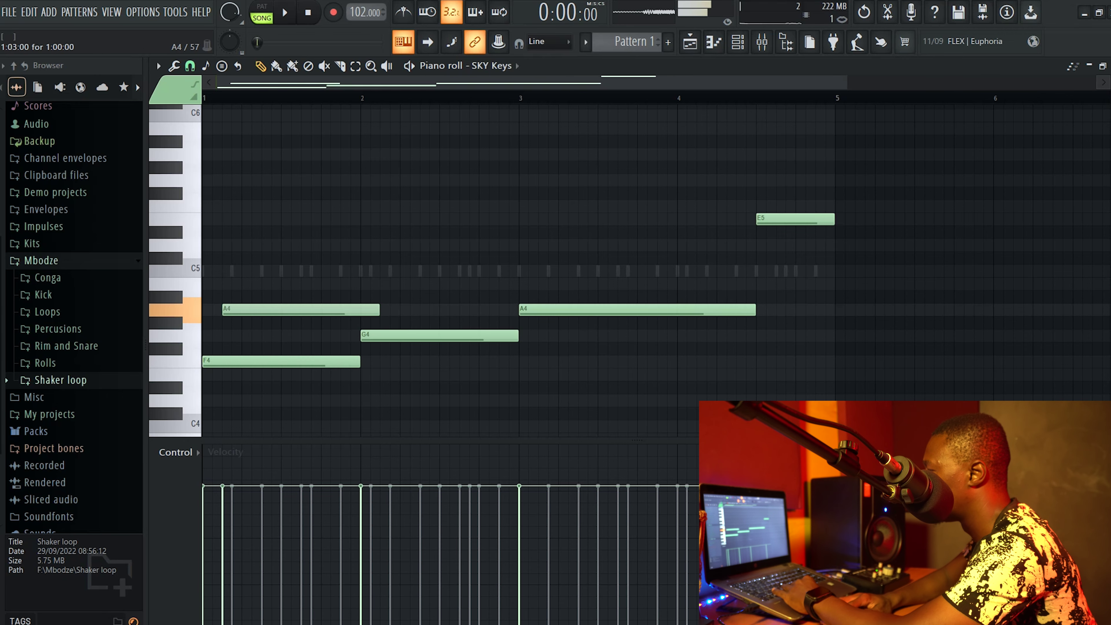
{"action": "left_click_drag", "start_coordinate": [217, 258], "coordinate": [208, 271]}
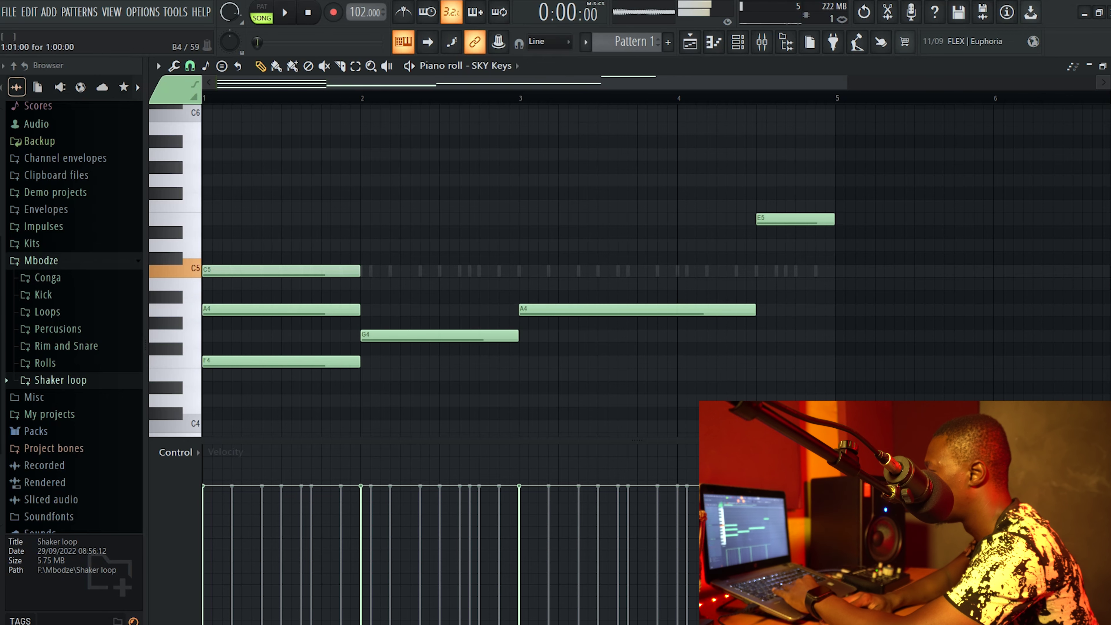
{"action": "key", "text": "space"}
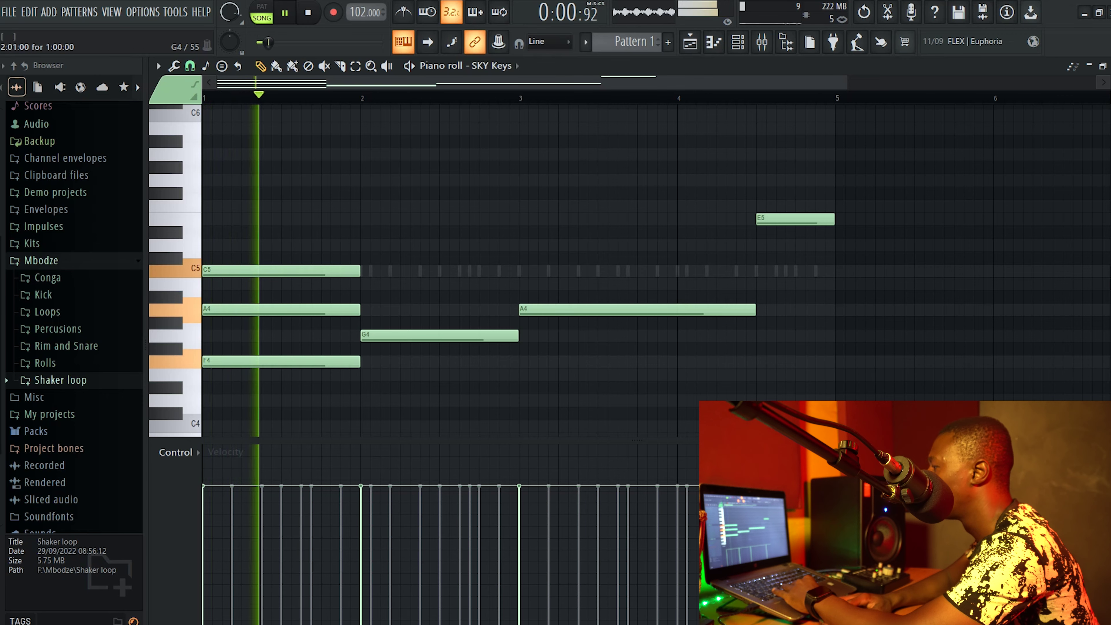
{"action": "key", "text": "space"}
Add B4 and D5 above the G4 in bar 2, and C5 and E5 above the long A4 from bar 3
{"action": "left_click_drag", "start_coordinate": [367, 297], "coordinate": [366, 284]}
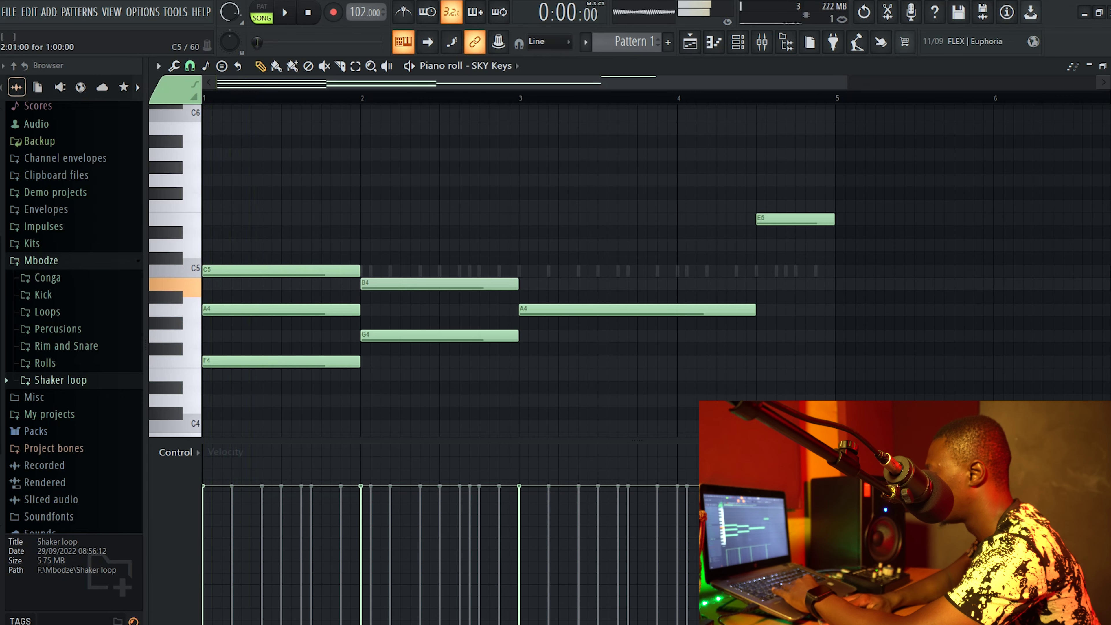
{"action": "left_click", "coordinate": [366, 246]}
{"action": "left_click", "coordinate": [527, 310]}
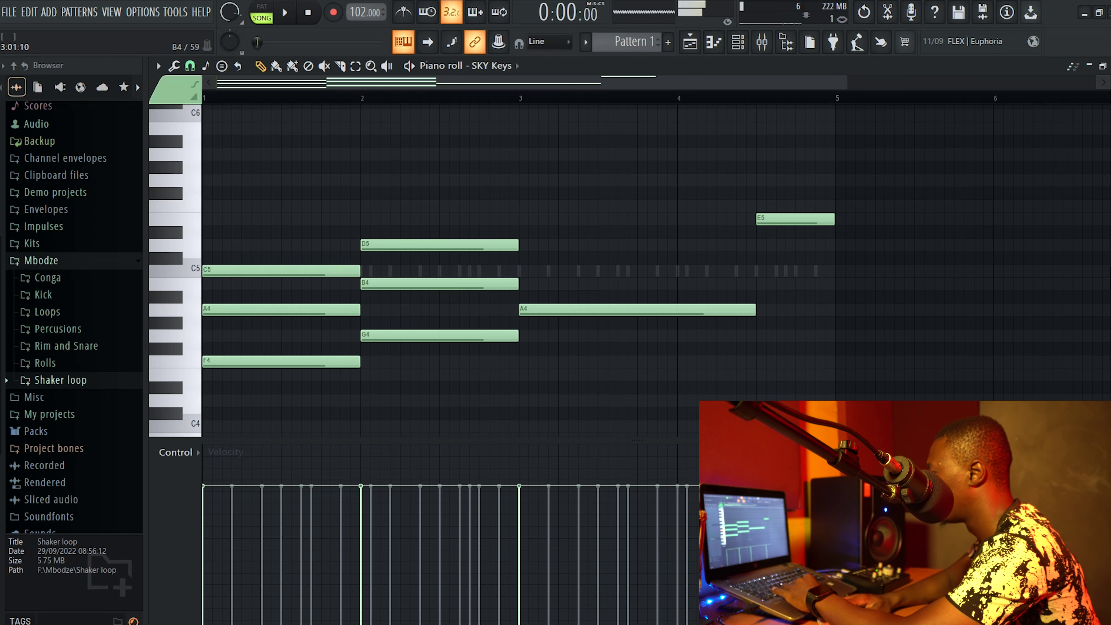
{"action": "left_click", "coordinate": [525, 271]}
{"action": "left_click", "coordinate": [525, 219]}
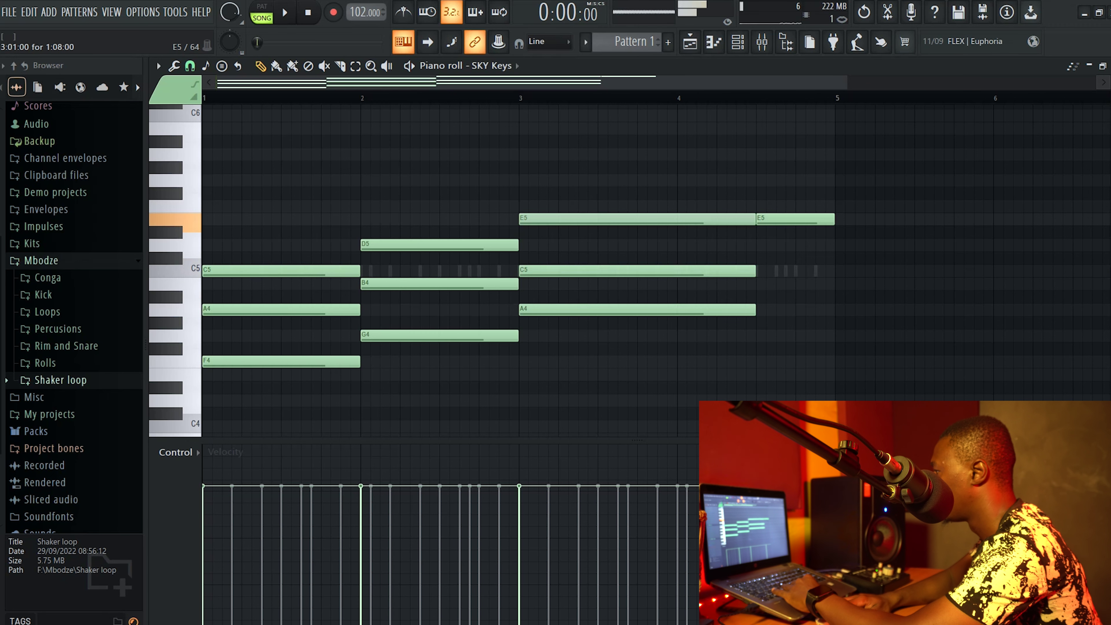
Complete the last chord with half-bar G5 and B5 notes above E5, and play the progression
{"action": "left_click", "coordinate": [762, 180]}
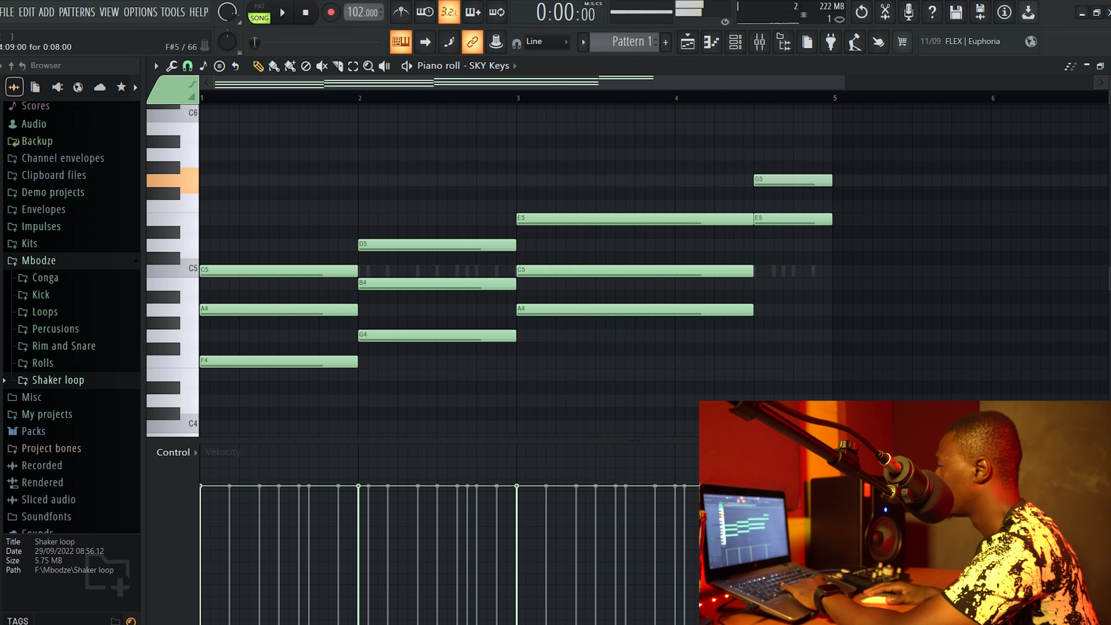
{"action": "left_click", "coordinate": [758, 129]}
{"action": "key", "text": "space"}
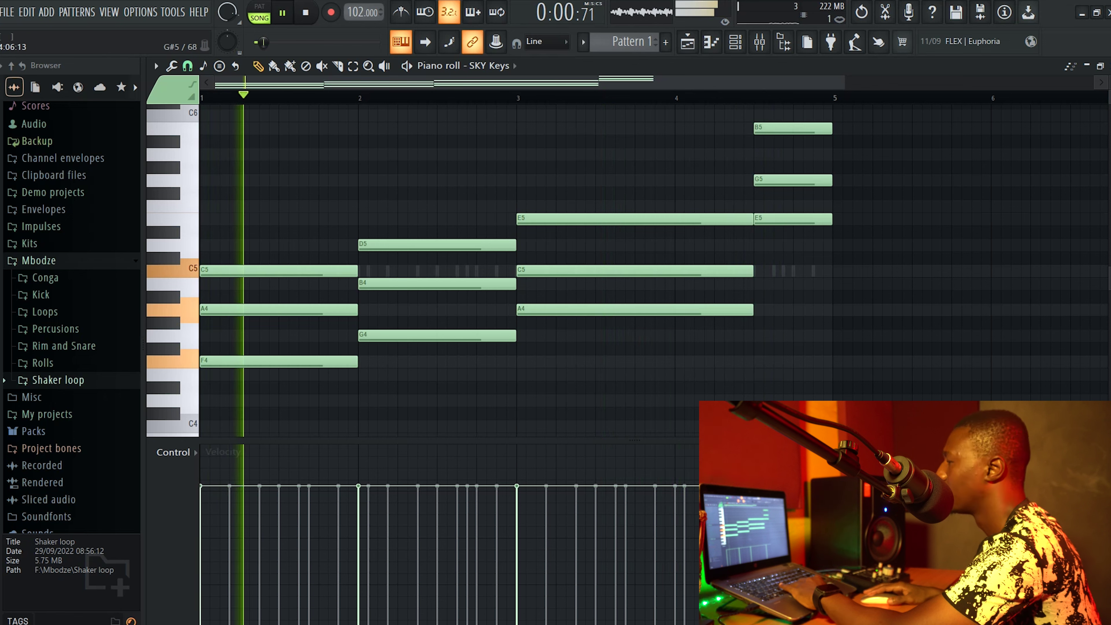
Try the last chord an octave lower, at E4, G4 and B4, and deselect it
{"action": "left_click_drag", "start_coordinate": [826, 112], "coordinate": [796, 225]}
{"action": "key", "text": "ctrl+Down"}
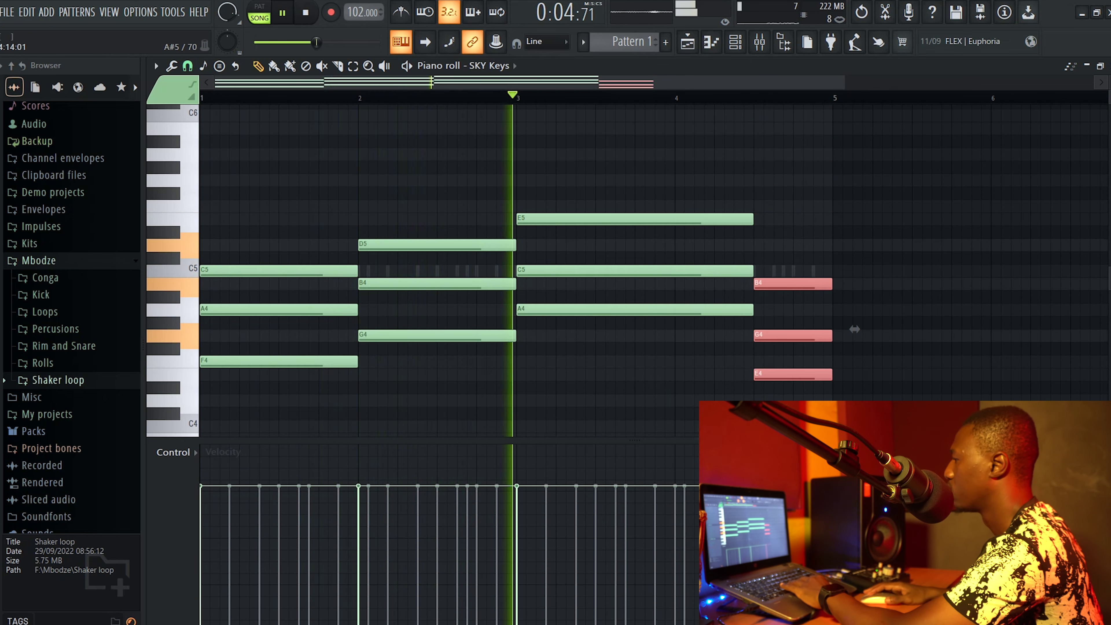
{"action": "key", "text": "ctrl+d"}
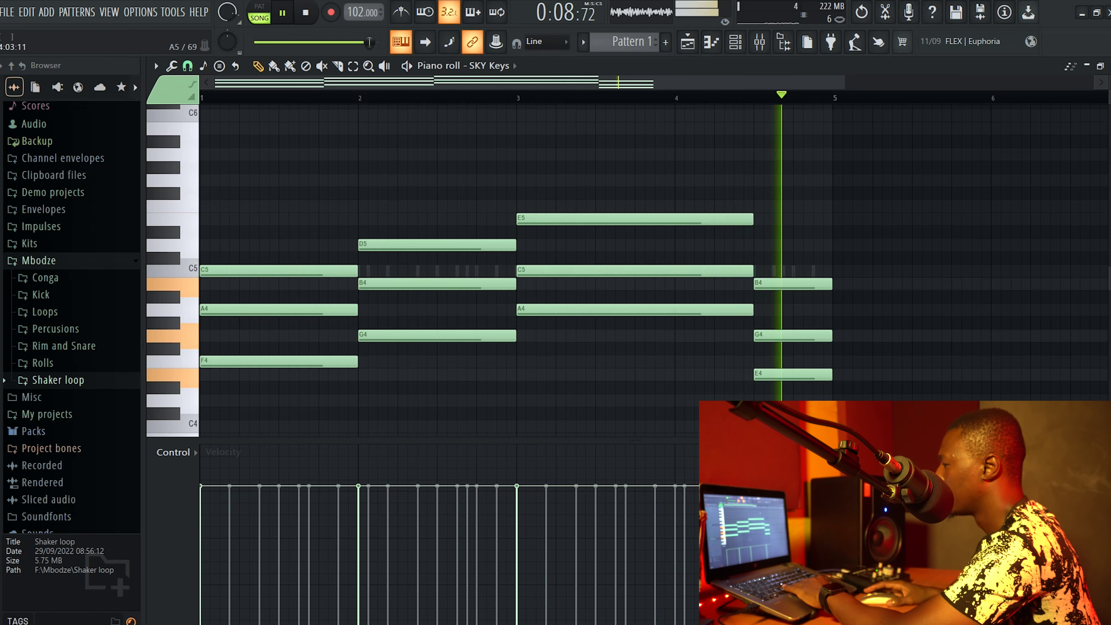
Try all chords an octave higher and back, and raise the last chord an octave to E5, G5 and B5
{"action": "key", "text": "ctrl+Up"}
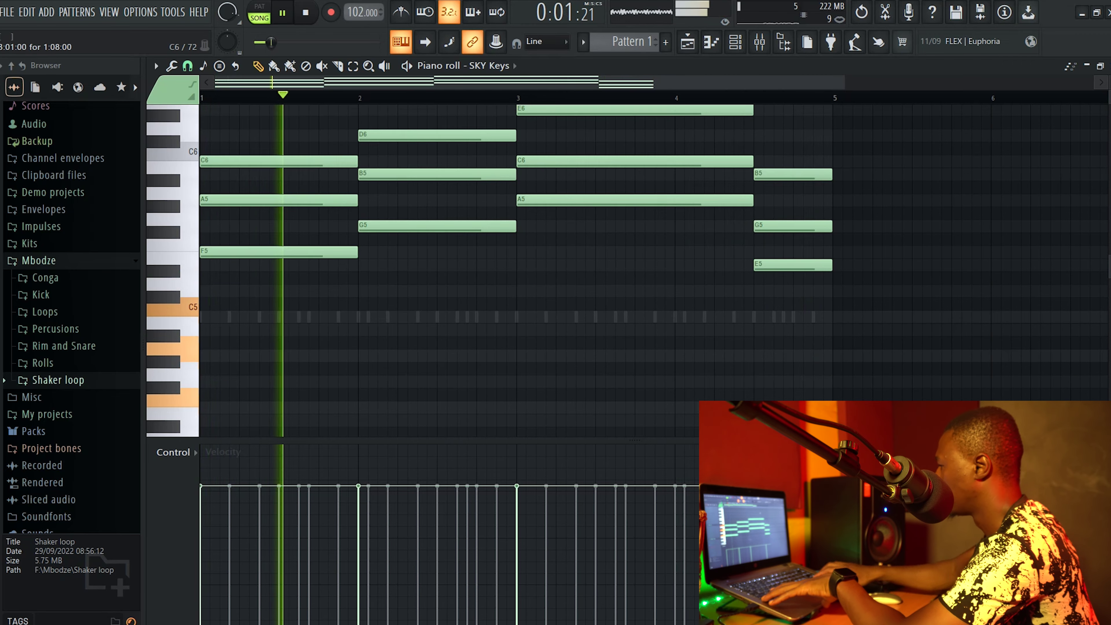
{"action": "key", "text": "ctrl+Down"}
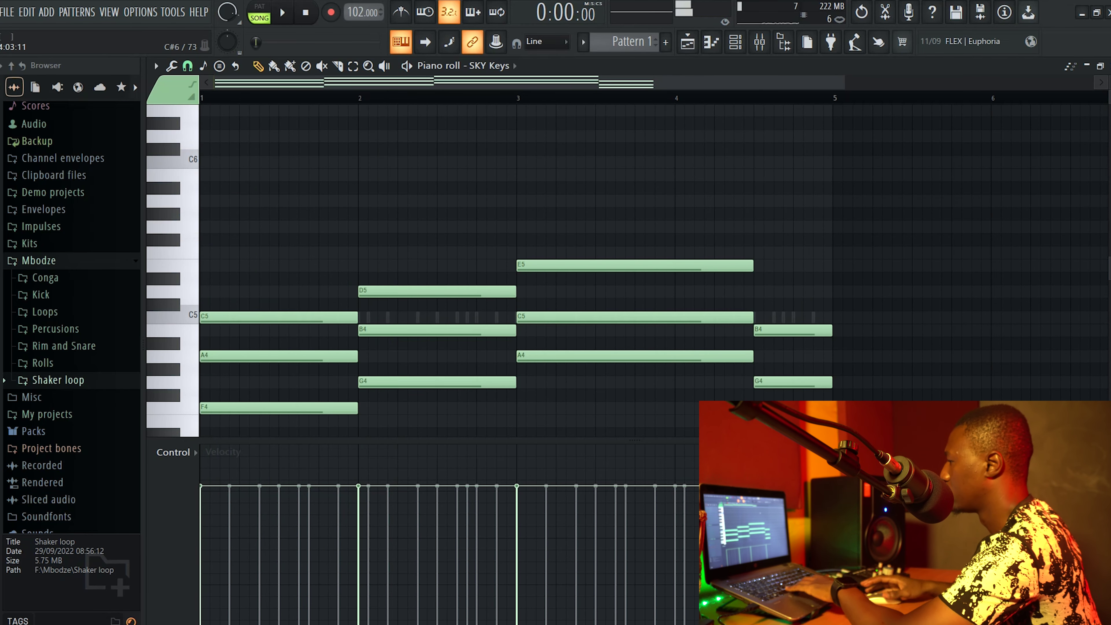
{"action": "left_click_drag", "start_coordinate": [794, 276], "coordinate": [788, 421]}
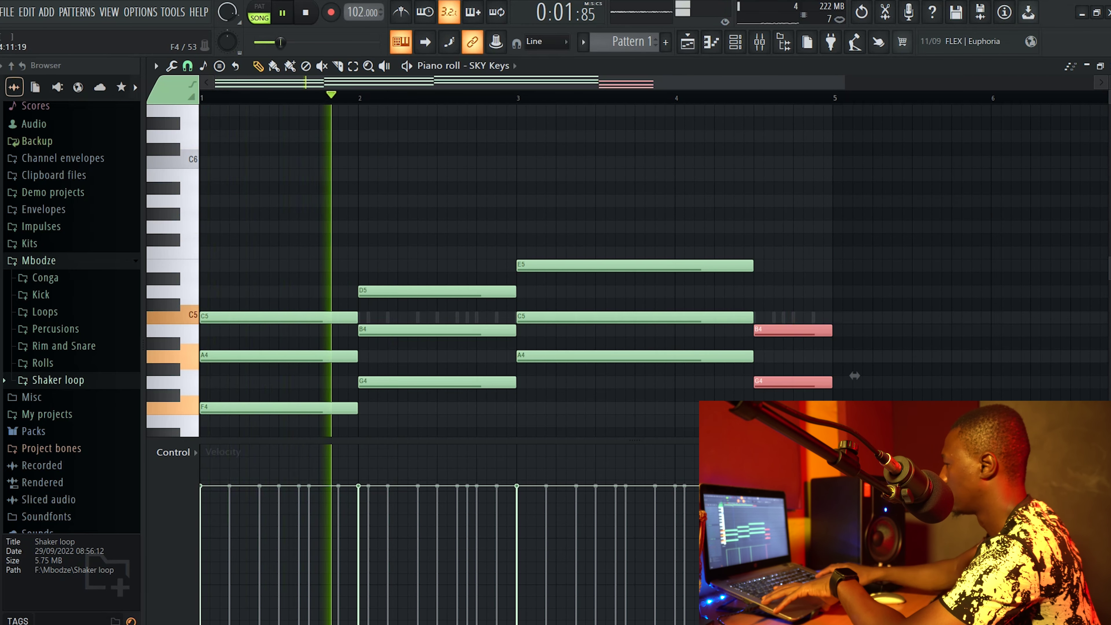
{"action": "key", "text": "ctrl+Up"}
{"action": "left_click", "coordinate": [806, 150], "text": "ctrl"}
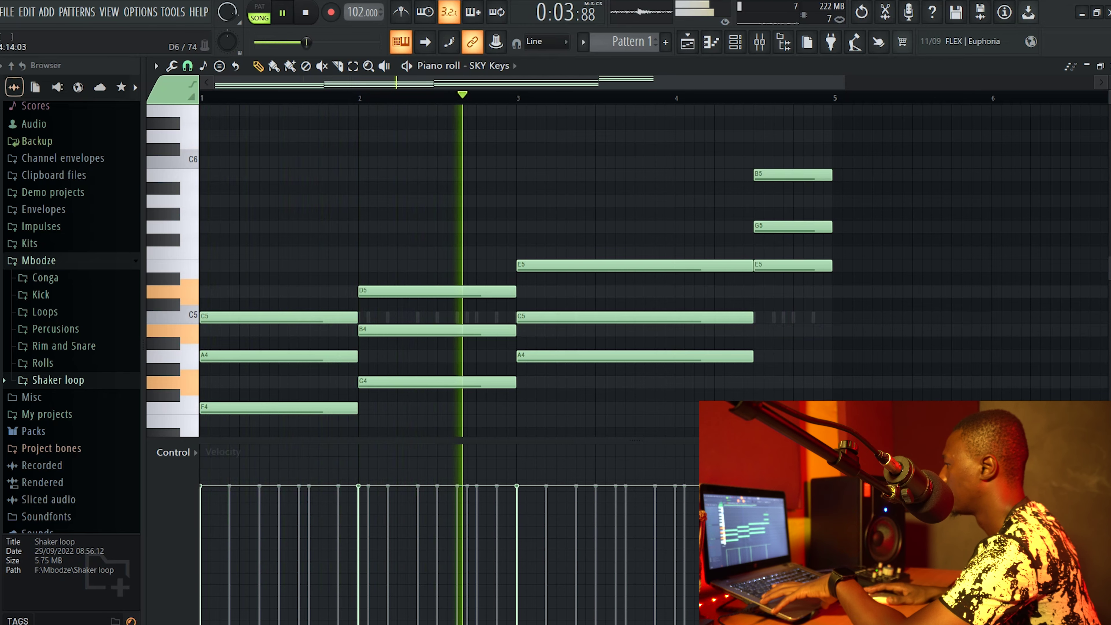
Lower only the B5 note of the last chord by an octave to B4 and deselect it
{"action": "left_click_drag", "start_coordinate": [805, 149], "coordinate": [798, 188]}
{"action": "key", "text": "ctrl+Down"}
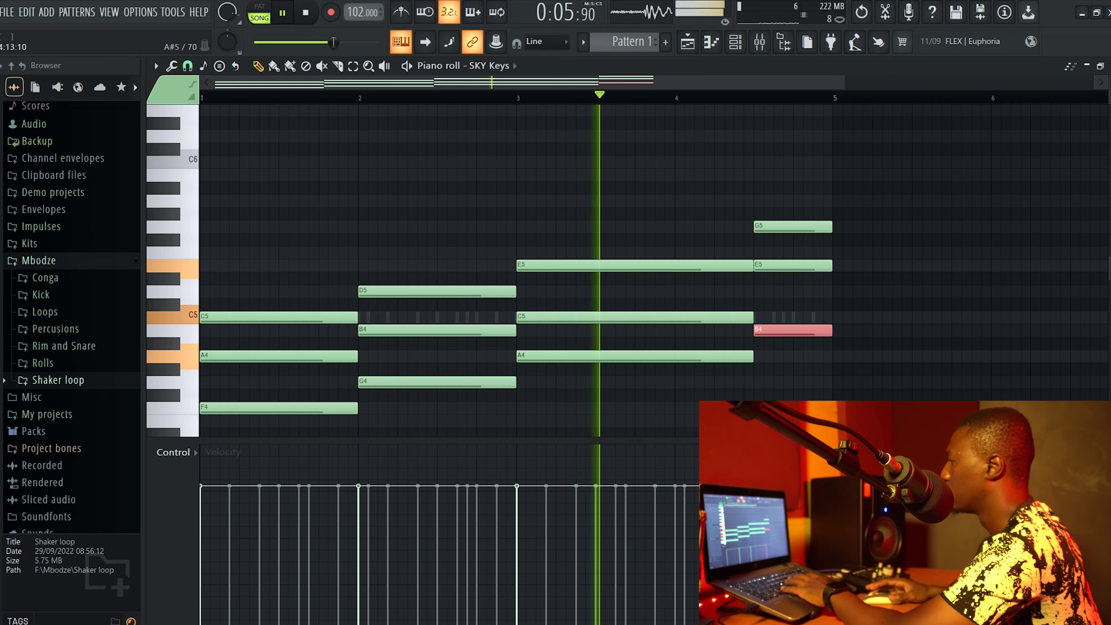
{"action": "left_click", "coordinate": [798, 188], "text": "ctrl"}
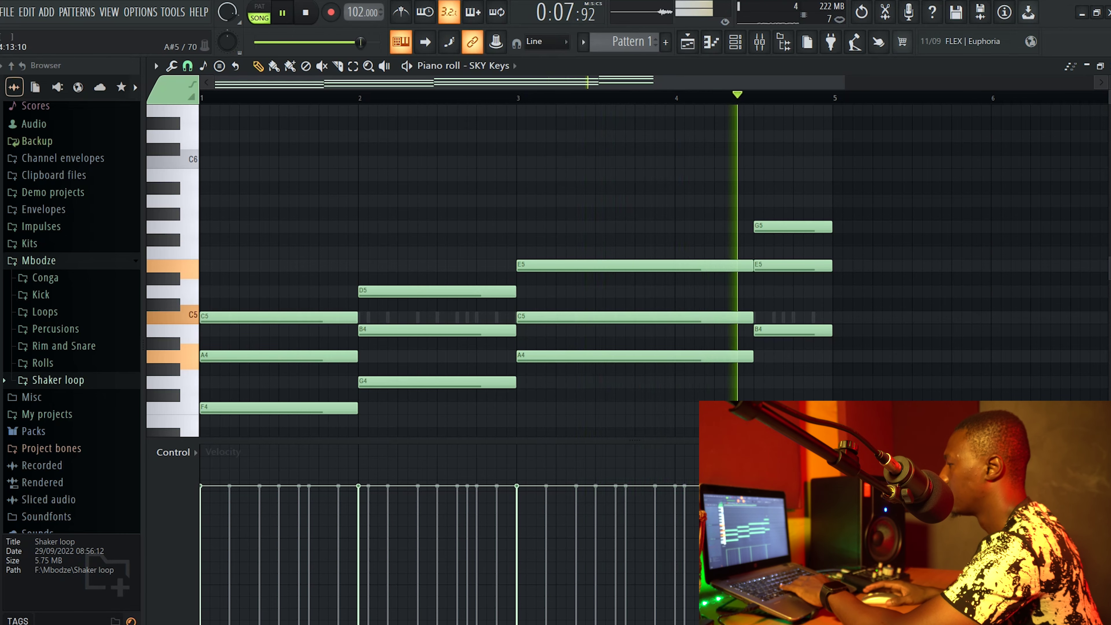
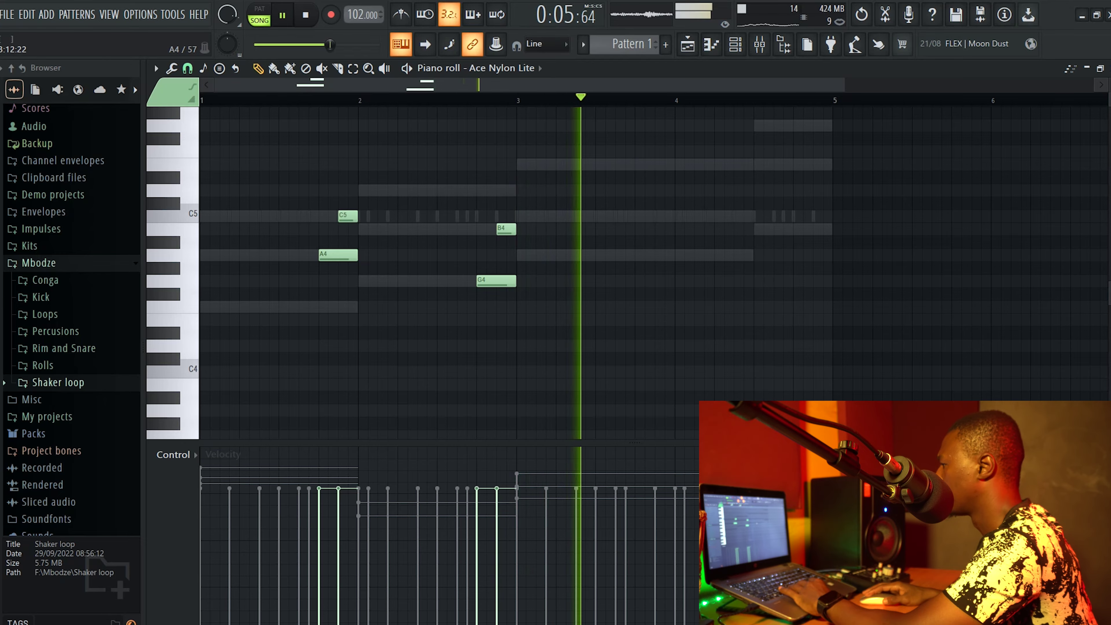
Add A4 and C5 ending bar 3 and C5 and E5 ending bar 4 on Ace Nylon Lite, and transpose the melody up an octave
{"action": "key", "text": "space"}
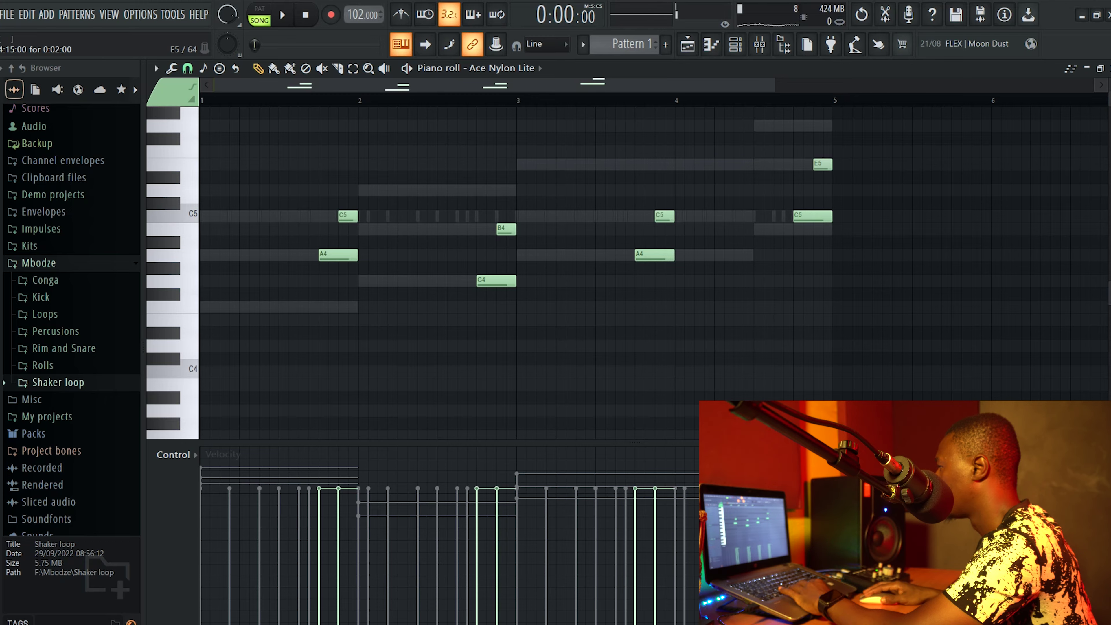
{"action": "key", "text": "space"}
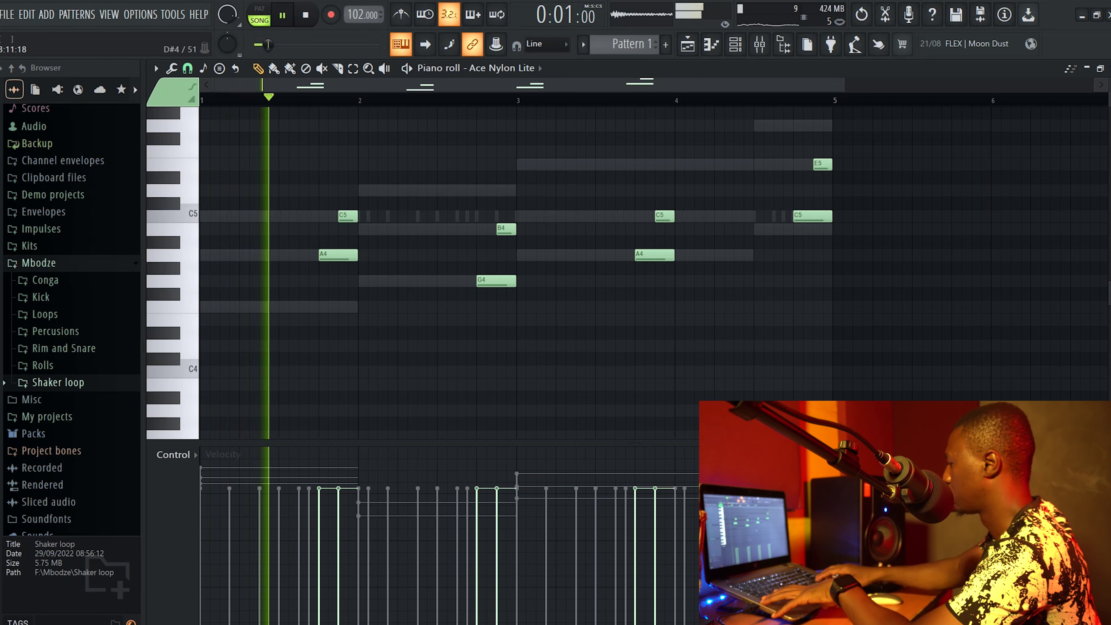
{"action": "scroll", "coordinate": [517, 271], "scroll_direction": "up", "scroll_amount": 3}
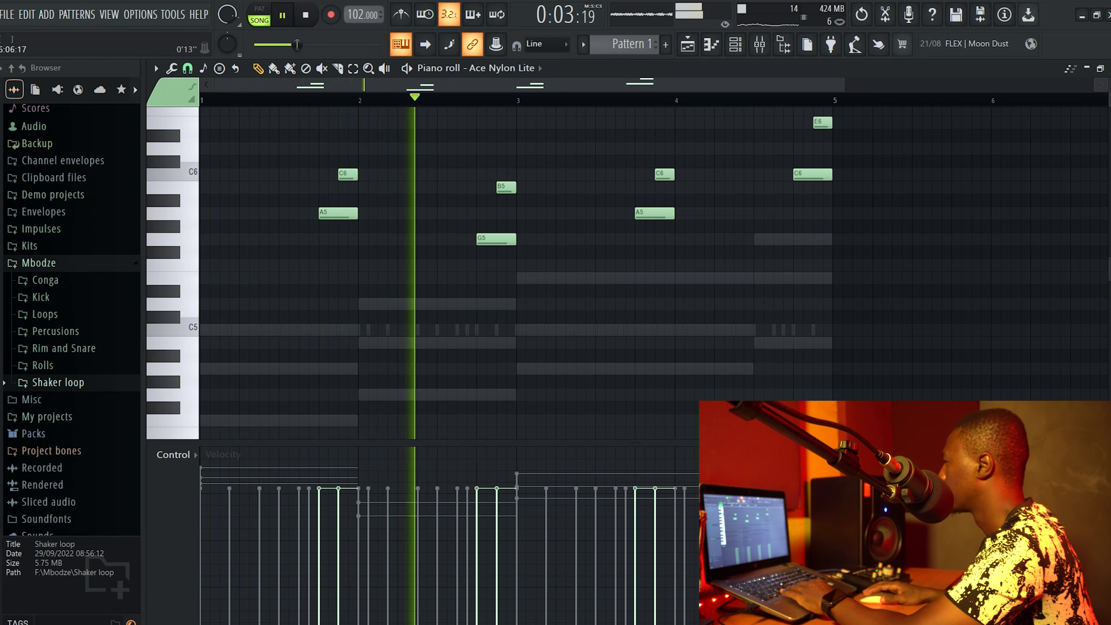
Review the channel rack, reopen the Ace Nylon Lite piano roll, and play the melody with the arrangement
{"action": "key", "text": "Escape"}
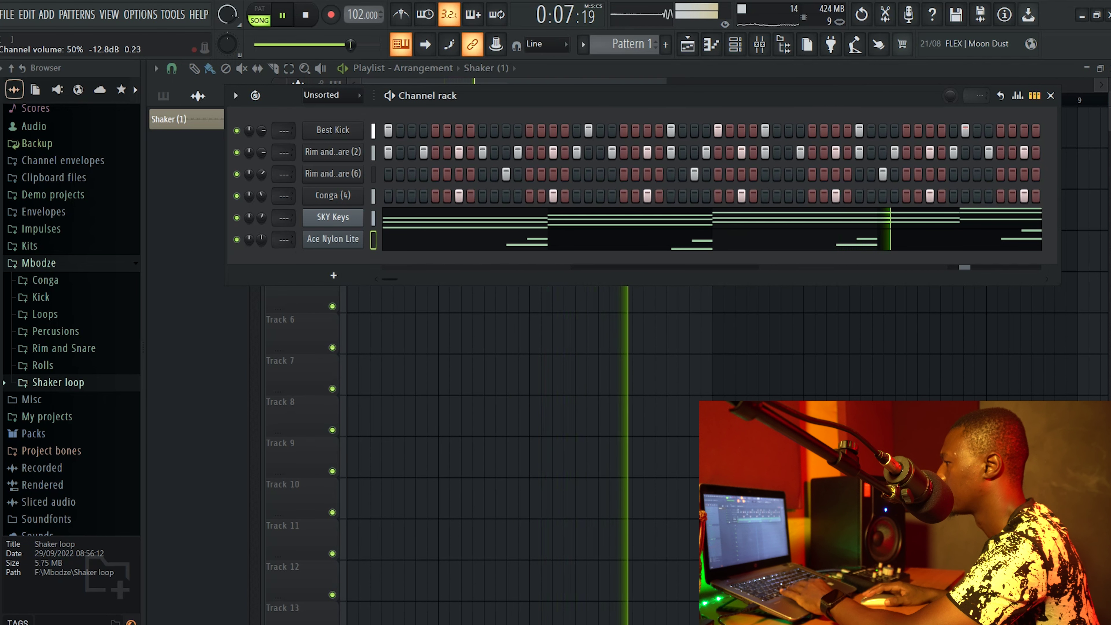
{"action": "left_click", "coordinate": [712, 240]}
{"action": "key", "text": "space"}
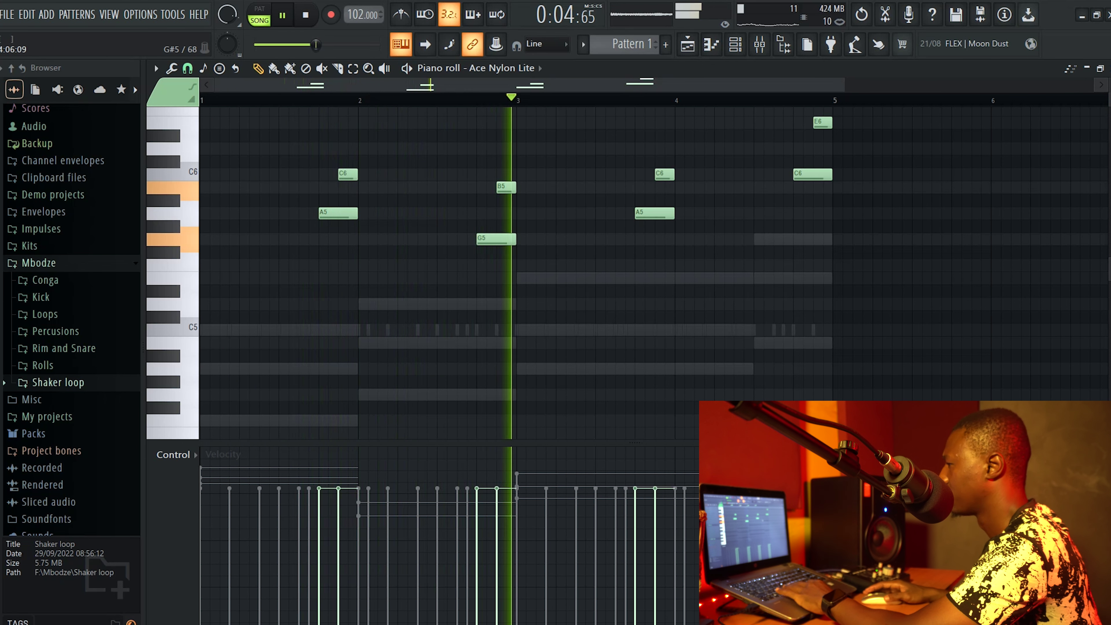
{"action": "key", "text": "space"}
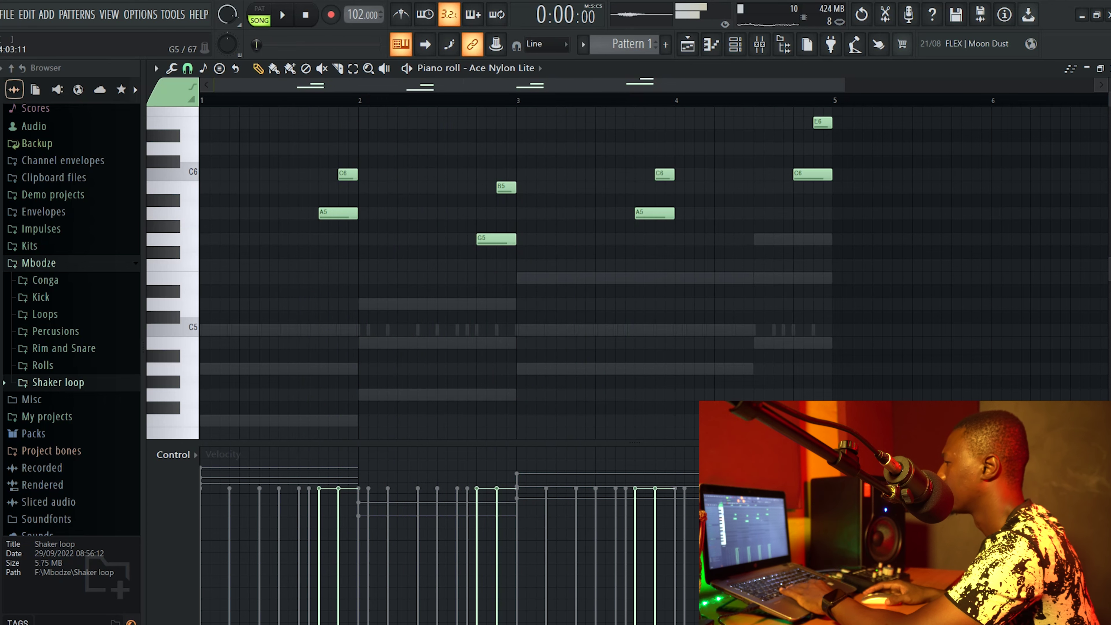
Change the notes ending bar 3 to C6 and E6, and replace the bar 4 ending with an F6 from mid-bar
{"action": "left_click", "coordinate": [171, 214]}
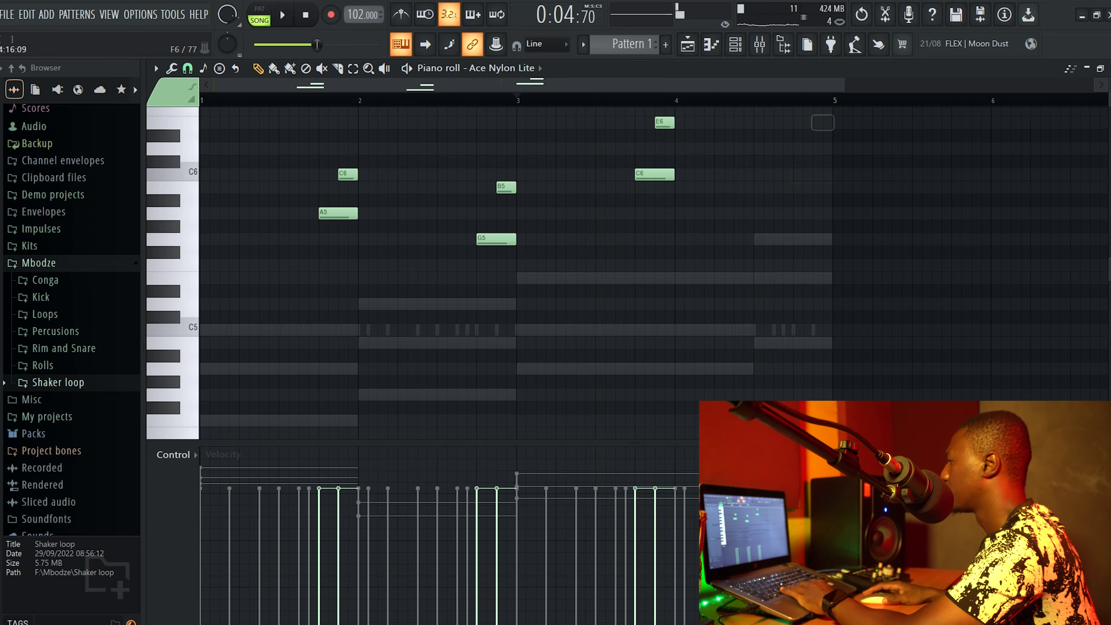
{"action": "scroll", "coordinate": [823, 123], "scroll_direction": "up", "scroll_amount": 3}
{"action": "left_click", "coordinate": [763, 187]}
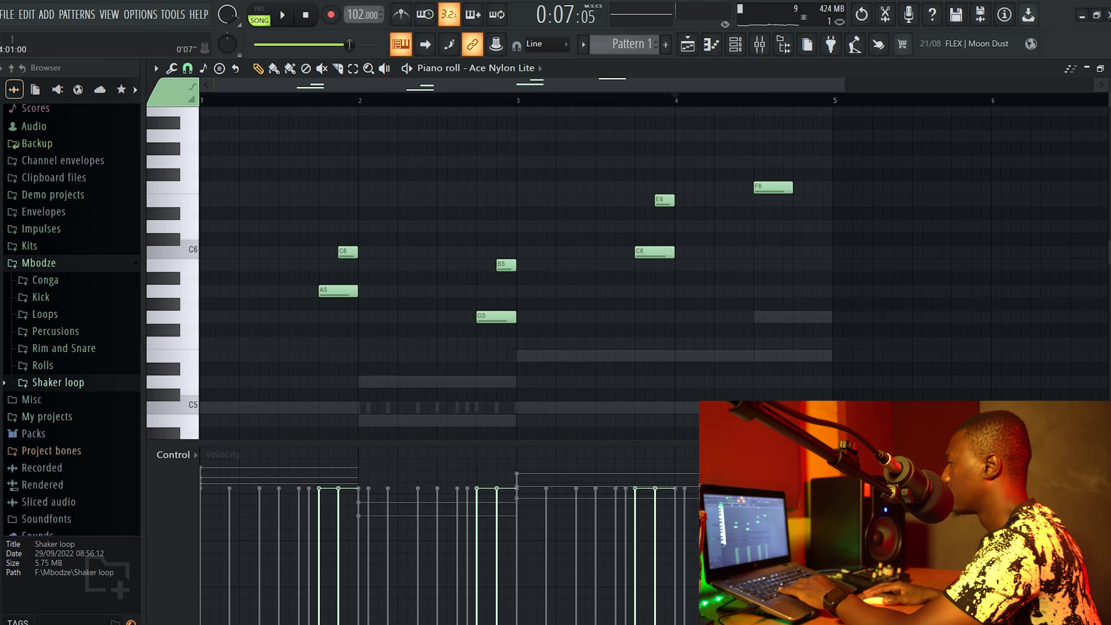
Play from bar 4, move the F6 note down to E6, and add a D6 after it on the bar's last beat
{"action": "key", "text": "space"}
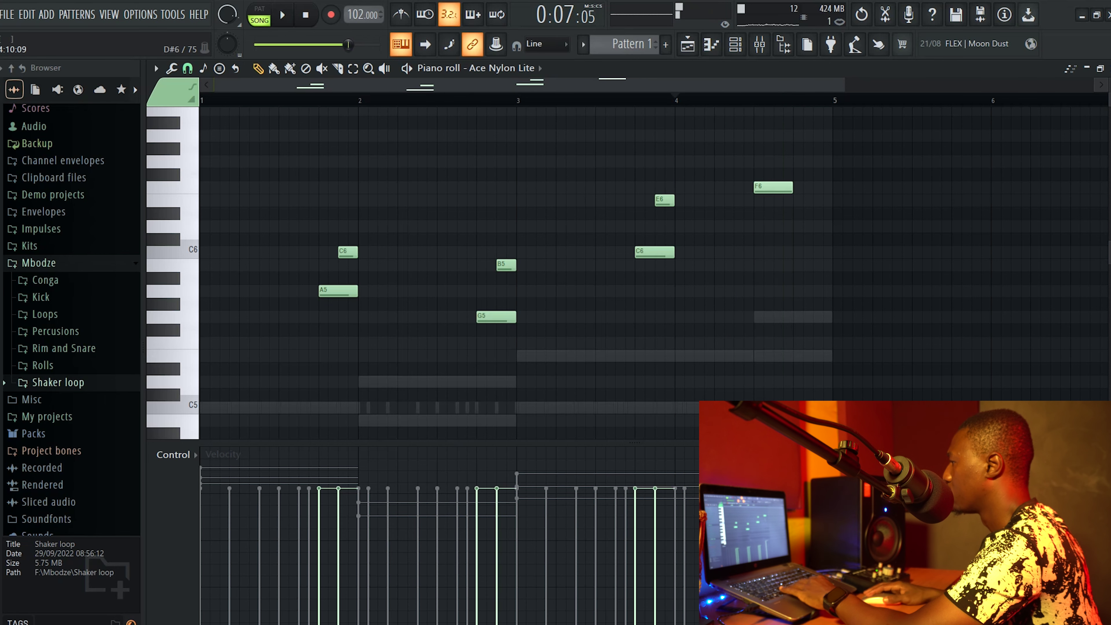
{"action": "key", "text": "space"}
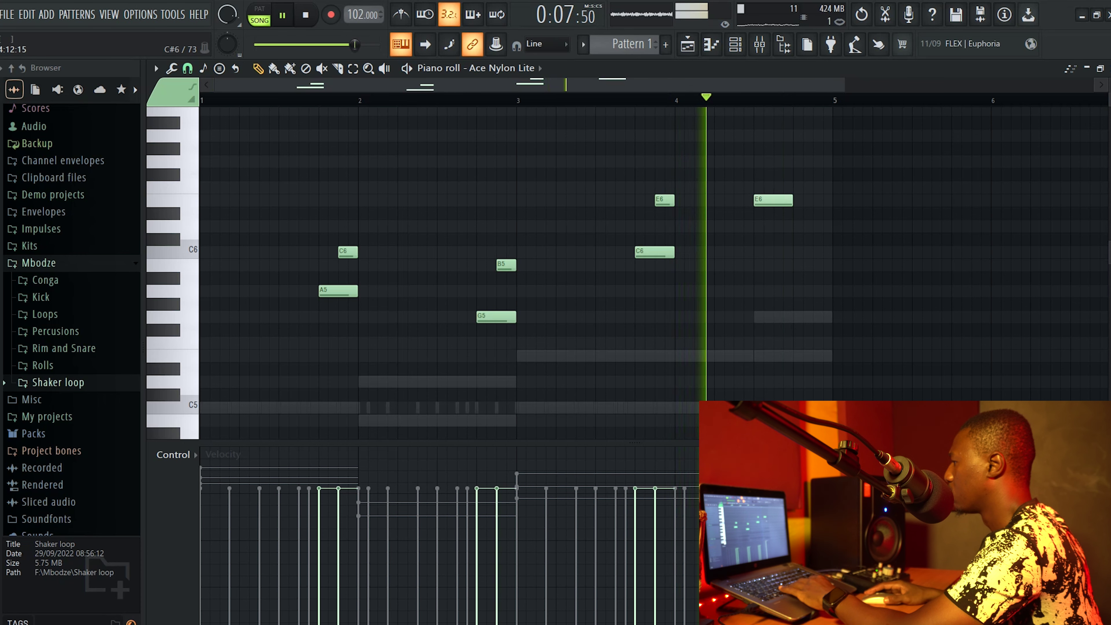
{"action": "key", "text": "space"}
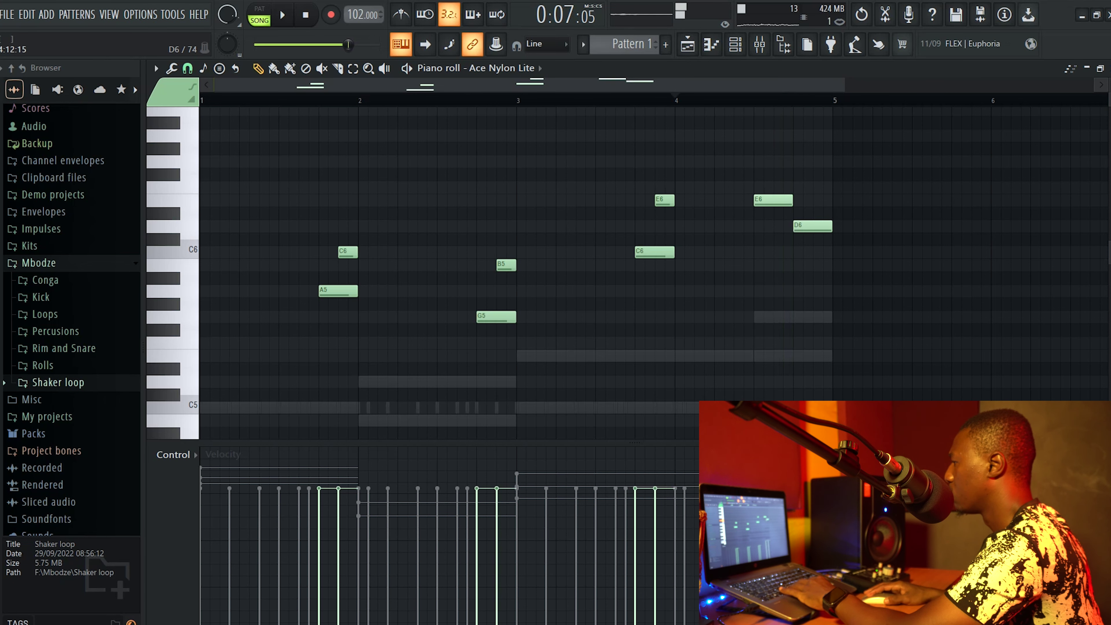
Play the melody and give Ace Nylon Lite one-bar low notes: F4 in bar 1, G4 in bar 2 and A4 in bar 3
{"action": "key", "text": "space"}
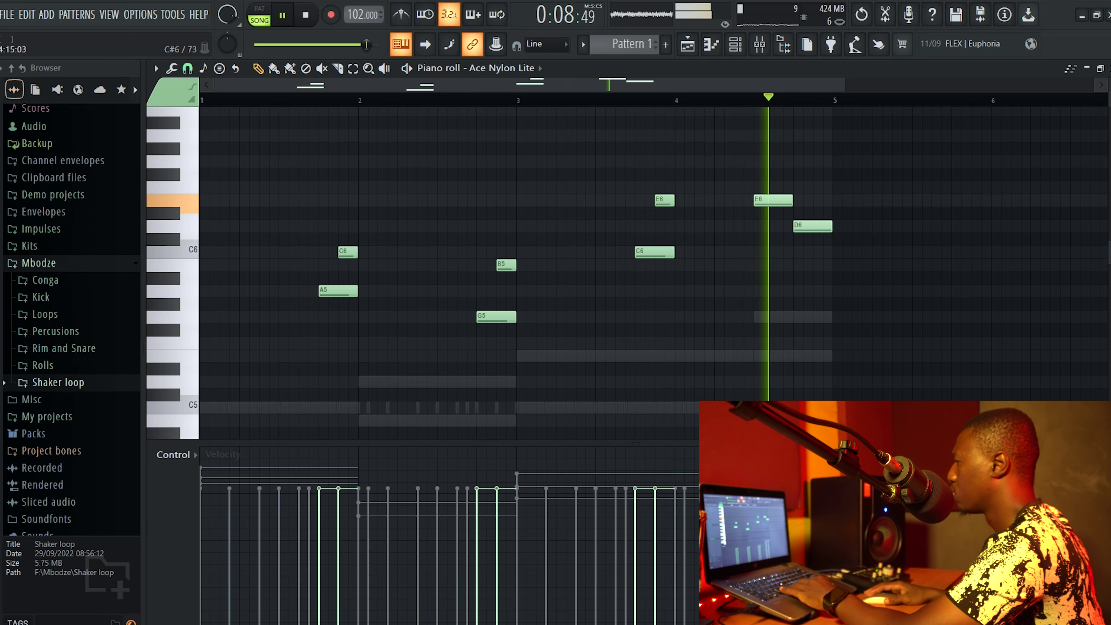
{"action": "key", "text": "space"}
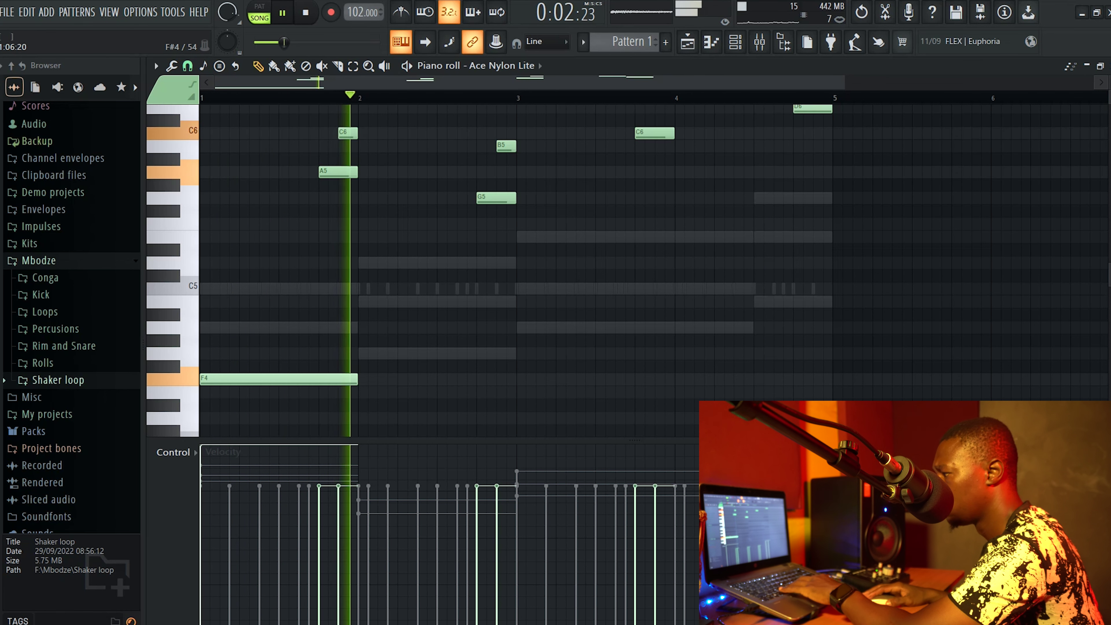
{"action": "key", "text": "space"}
{"action": "left_click", "coordinate": [362, 354]}
{"action": "key", "text": "space"}
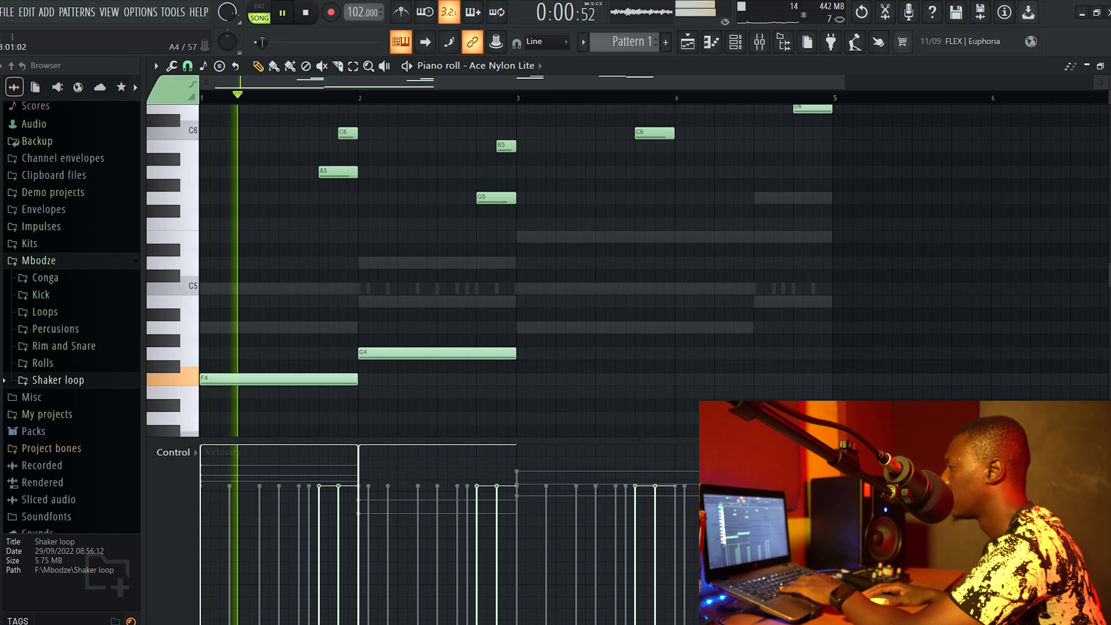
{"action": "left_click", "coordinate": [518, 328]}
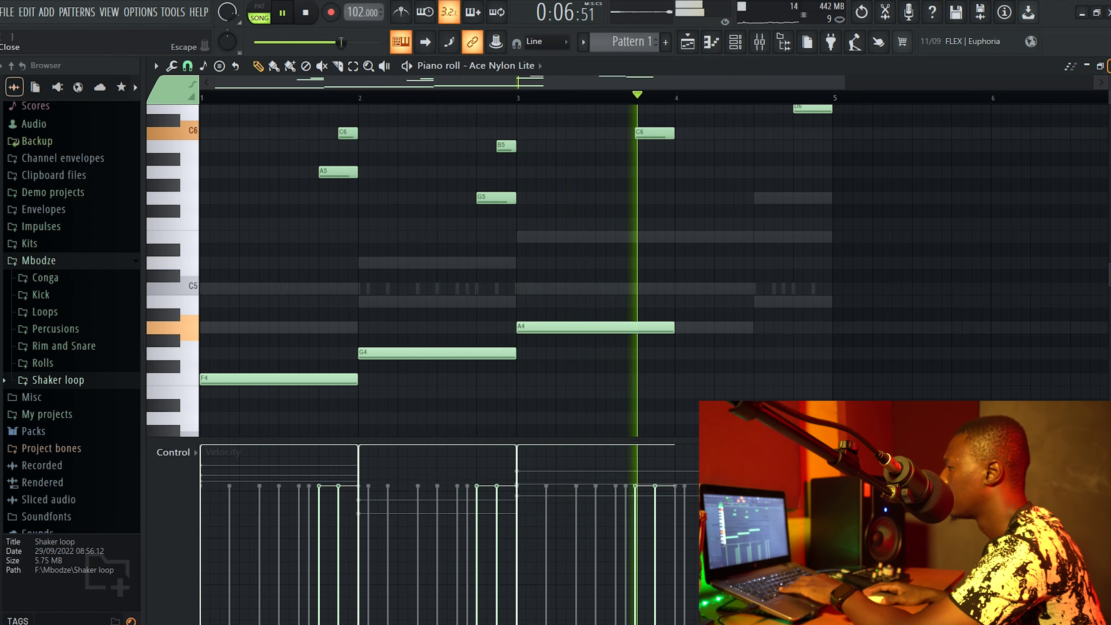
{"action": "key", "text": "space"}
{"action": "mouse_move", "coordinate": [595, 327]}
{"action": "left_mouse_down"}
{"action": "mouse_move", "coordinate": [595, 341]}
{"action": "mouse_move", "coordinate": [605, 328]}
{"action": "left_mouse_up"}
{"action": "key", "text": "space"}
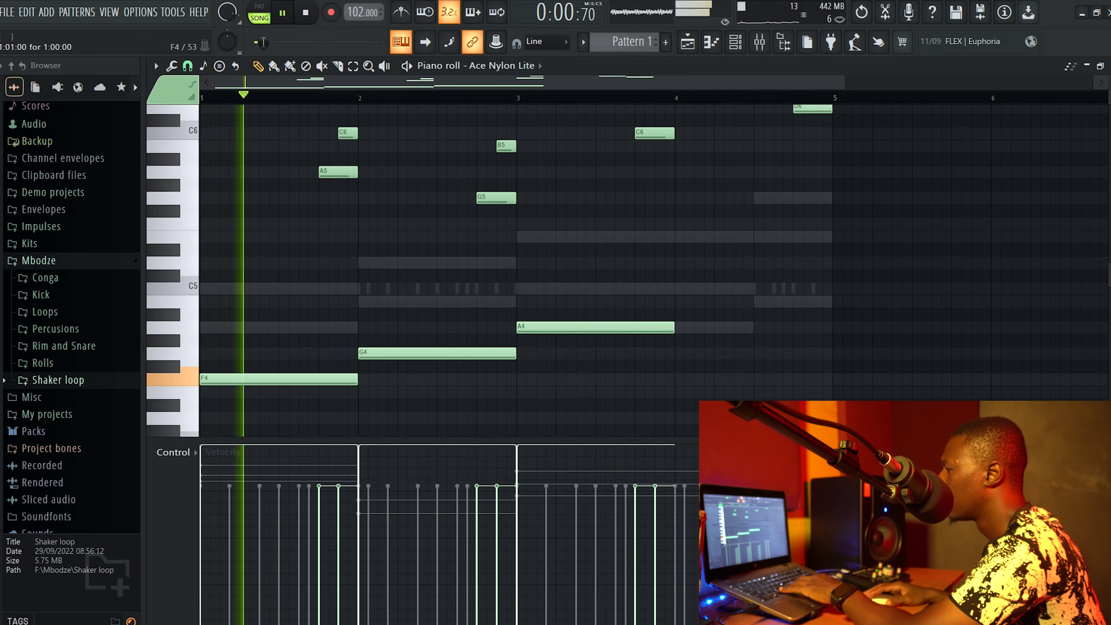
Add a C5 to bar 1 of Ace Nylon Lite, starting halfway through beat 2 and ending with the bar
{"action": "key", "text": "space"}
{"action": "key", "text": "space"}
{"action": "left_click", "coordinate": [254, 288]}
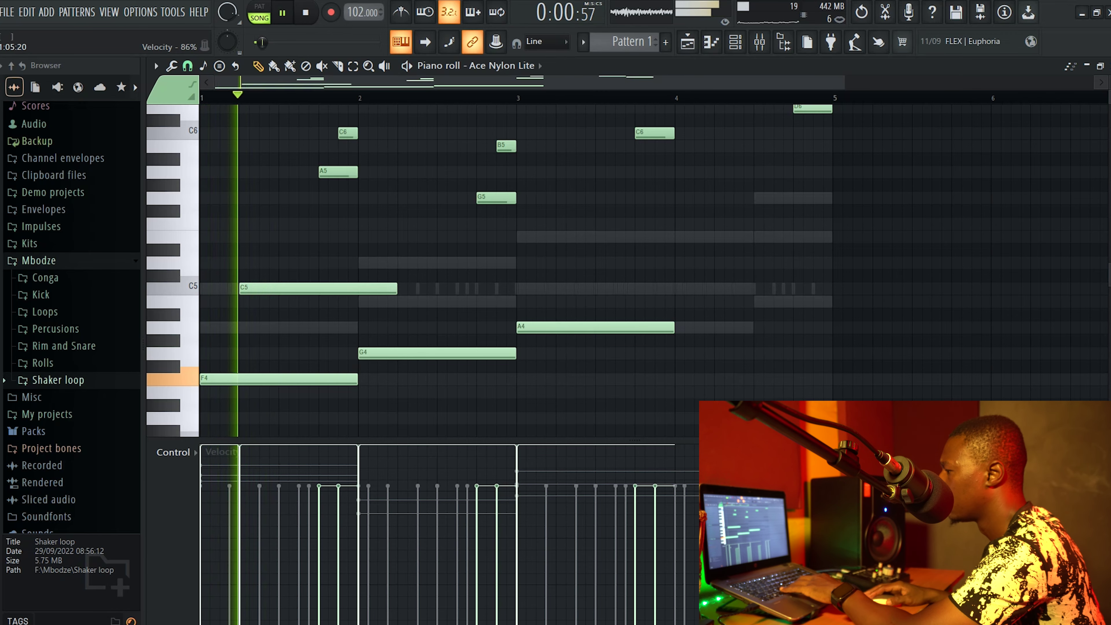
{"action": "key", "text": "space"}
{"action": "key", "text": "space"}
{"action": "left_click_drag", "start_coordinate": [263, 288], "coordinate": [282, 288]}
{"action": "key", "text": "space"}
{"action": "key", "text": "space"}
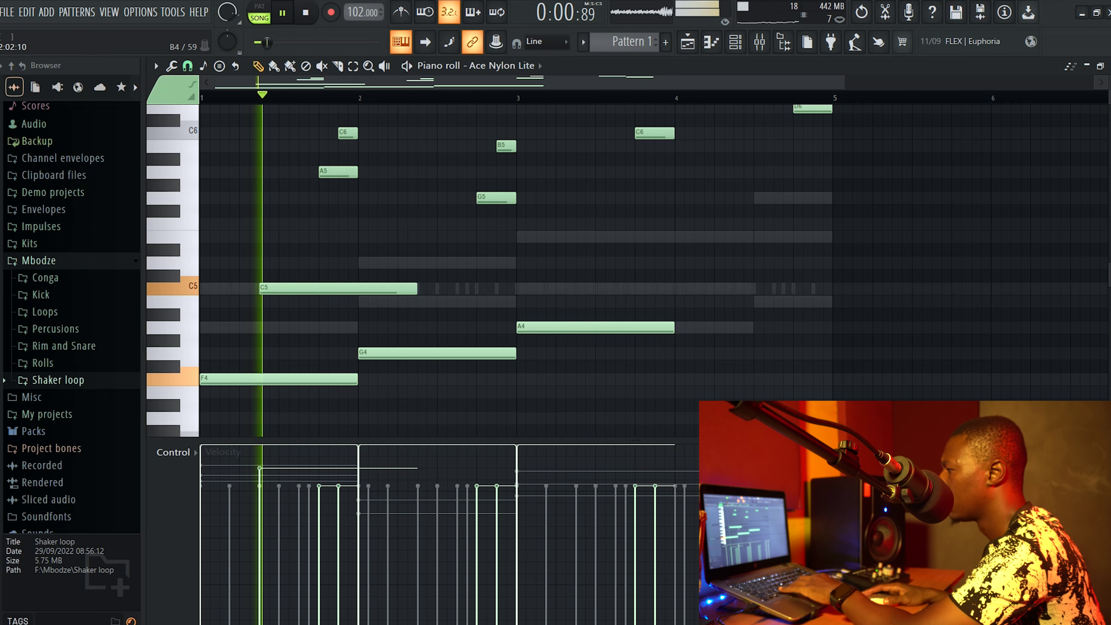
{"action": "key", "text": "space"}
{"action": "left_click_drag", "start_coordinate": [416, 289], "coordinate": [377, 289]}
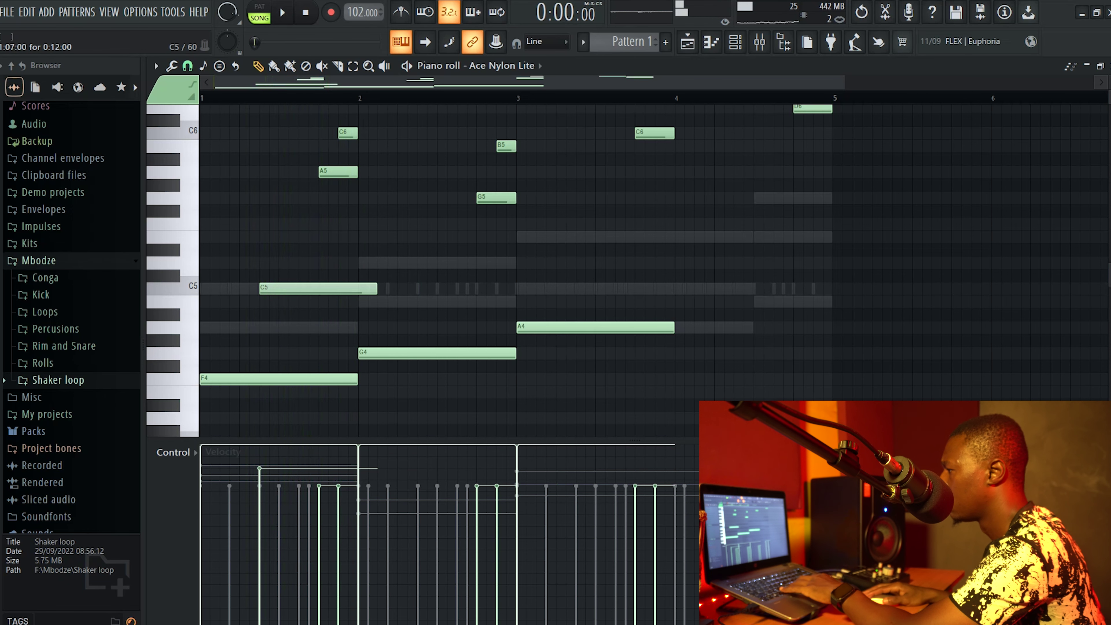
{"action": "key", "text": "space"}
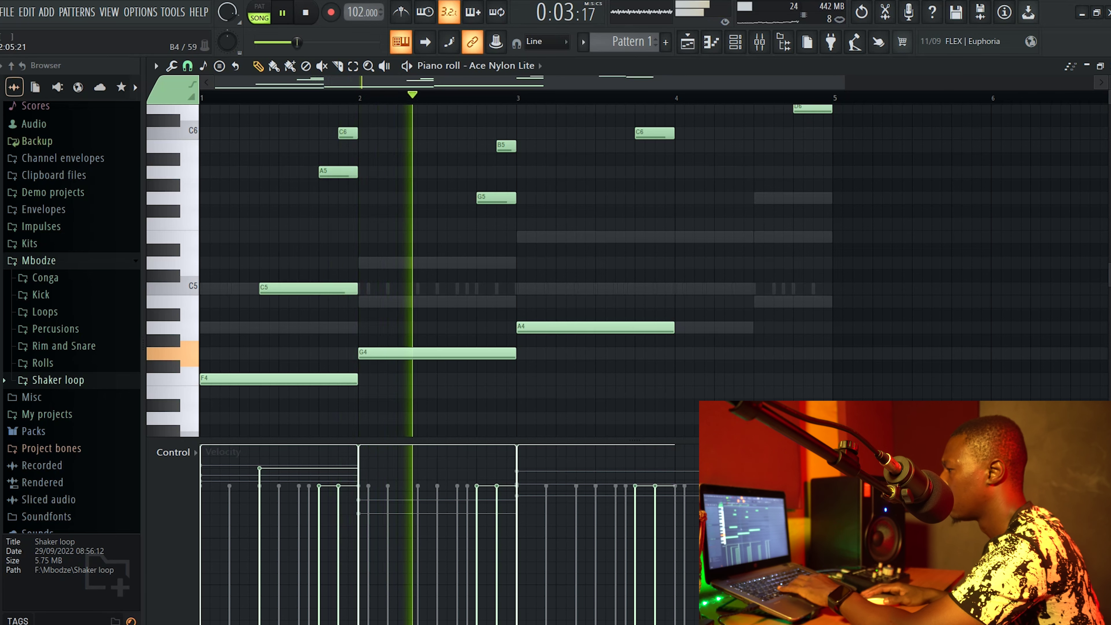
Add B4 in bar 2, E5 in bar 3 and E5 in bar 4 above the low notes, checking them with playback
{"action": "key", "text": "space"}
{"action": "left_click", "coordinate": [421, 263]}
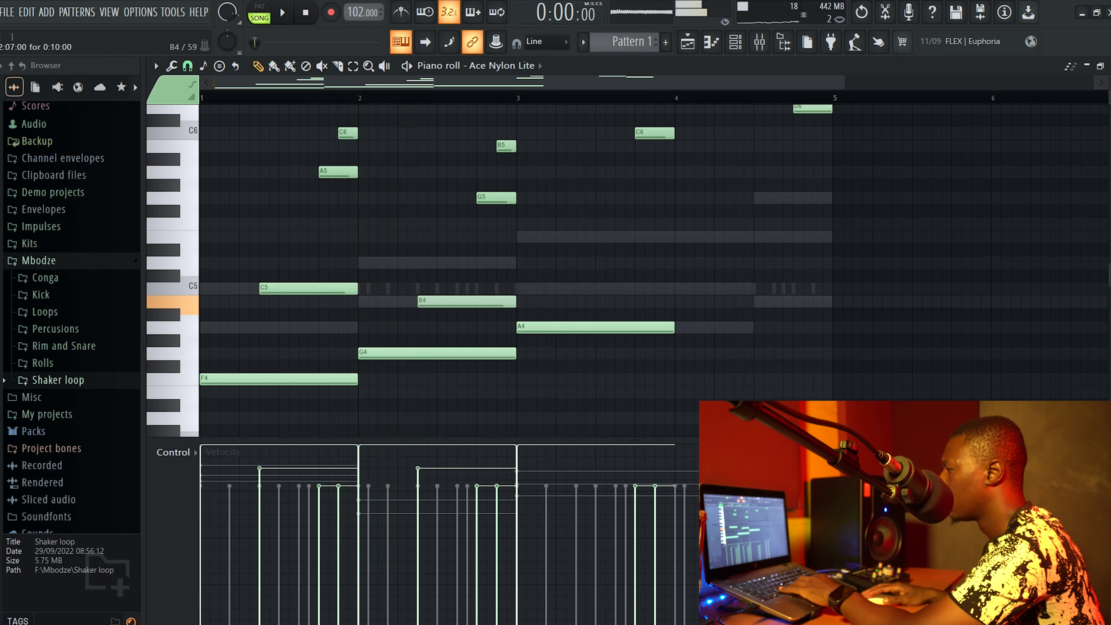
{"action": "key", "text": "space"}
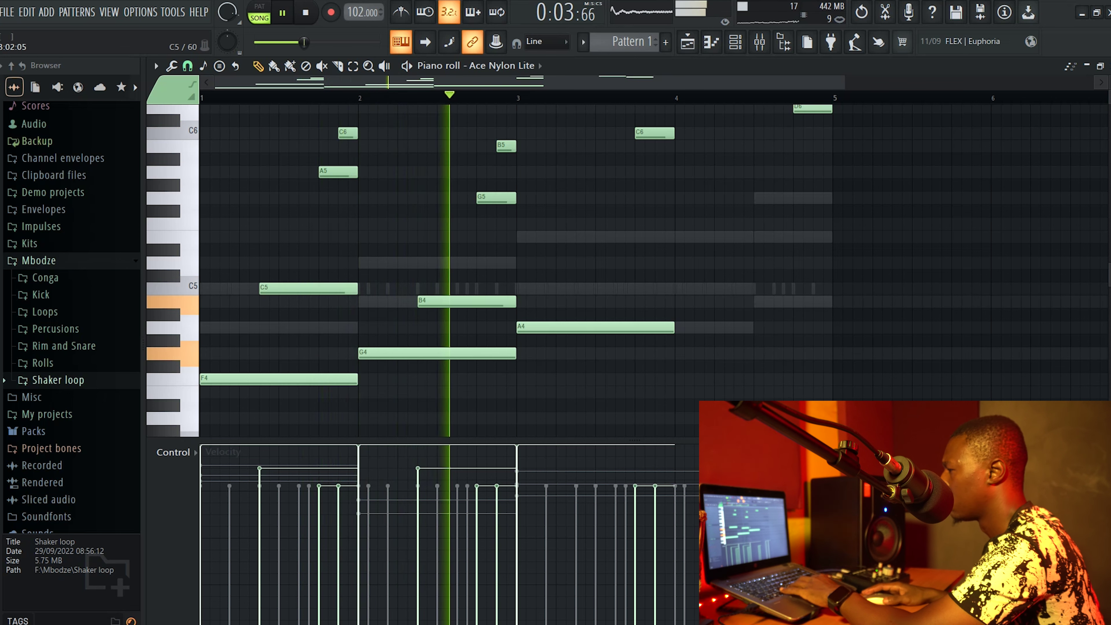
{"action": "left_click", "coordinate": [579, 237]}
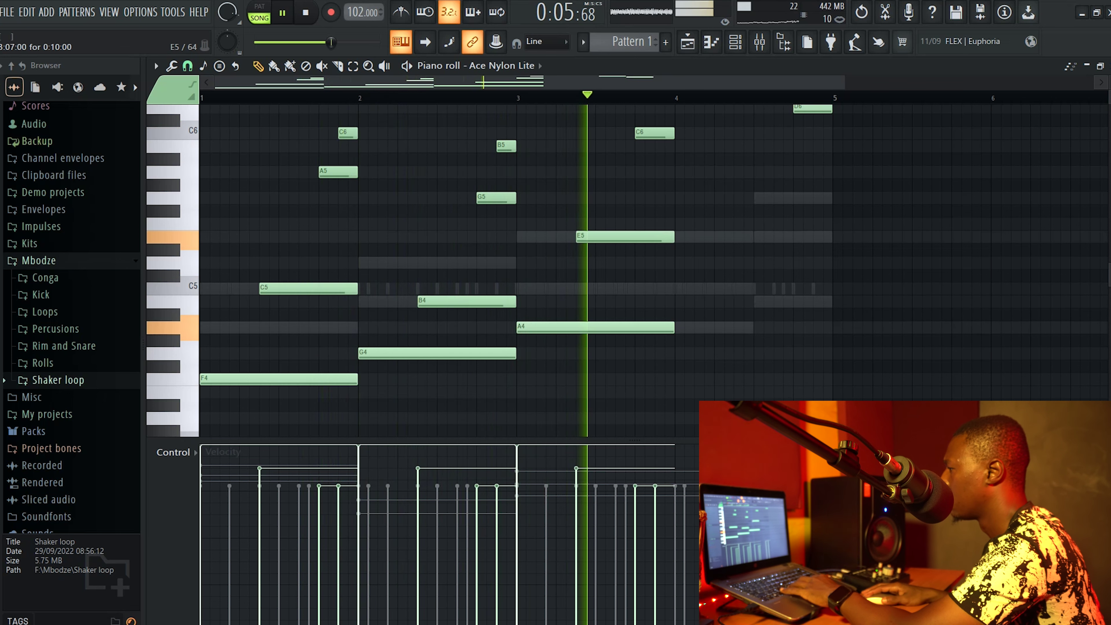
{"action": "left_click", "coordinate": [716, 237]}
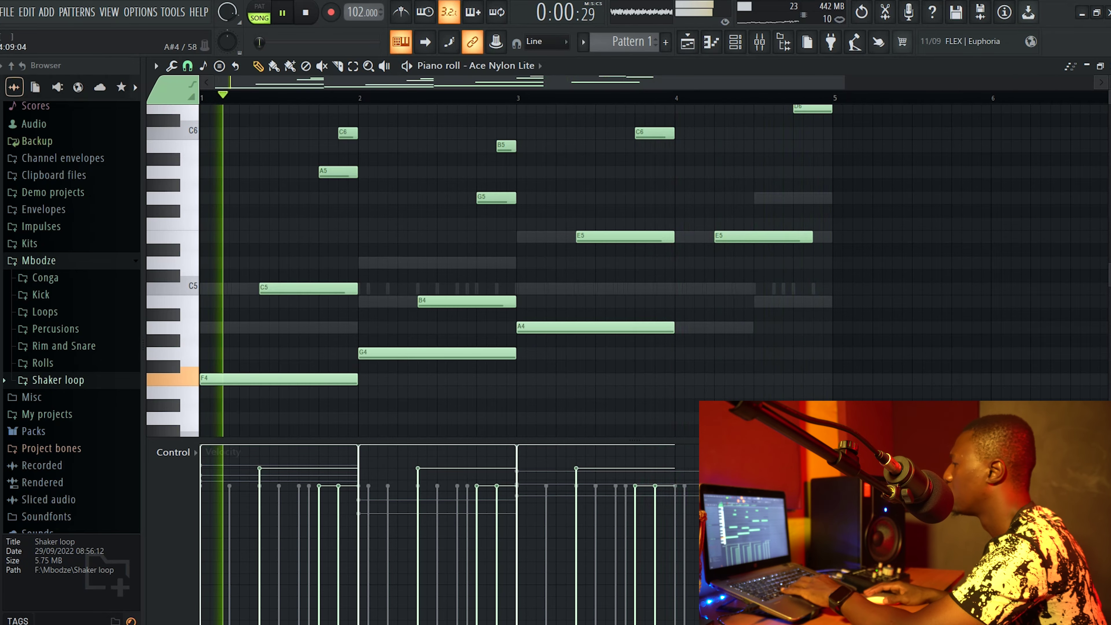
{"action": "key", "text": "space"}
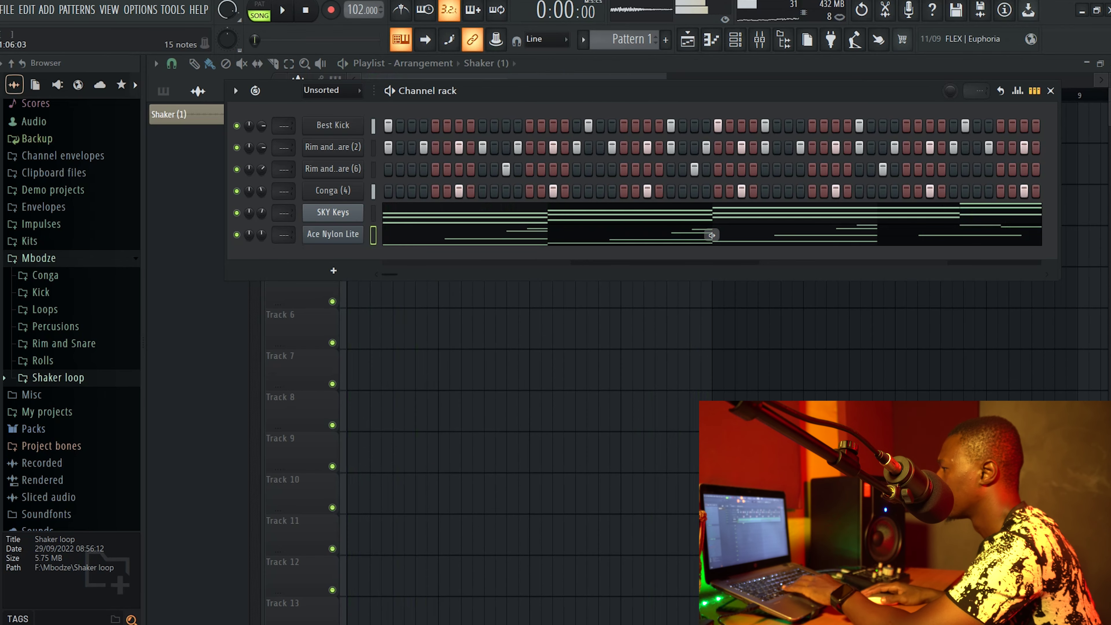
Reopen the Ace Nylon Lite piano roll and add a short E5 in bar 1 that ends where the A5 starts
{"action": "key", "text": "space"}
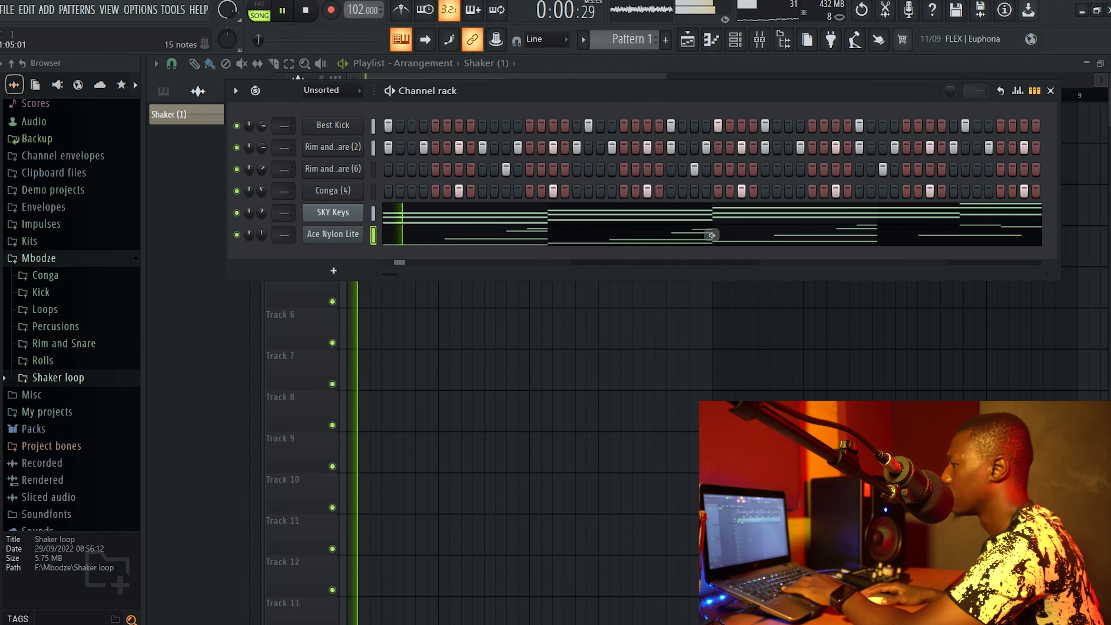
{"action": "left_click", "coordinate": [419, 235]}
{"action": "key", "text": "space"}
{"action": "key", "text": "space"}
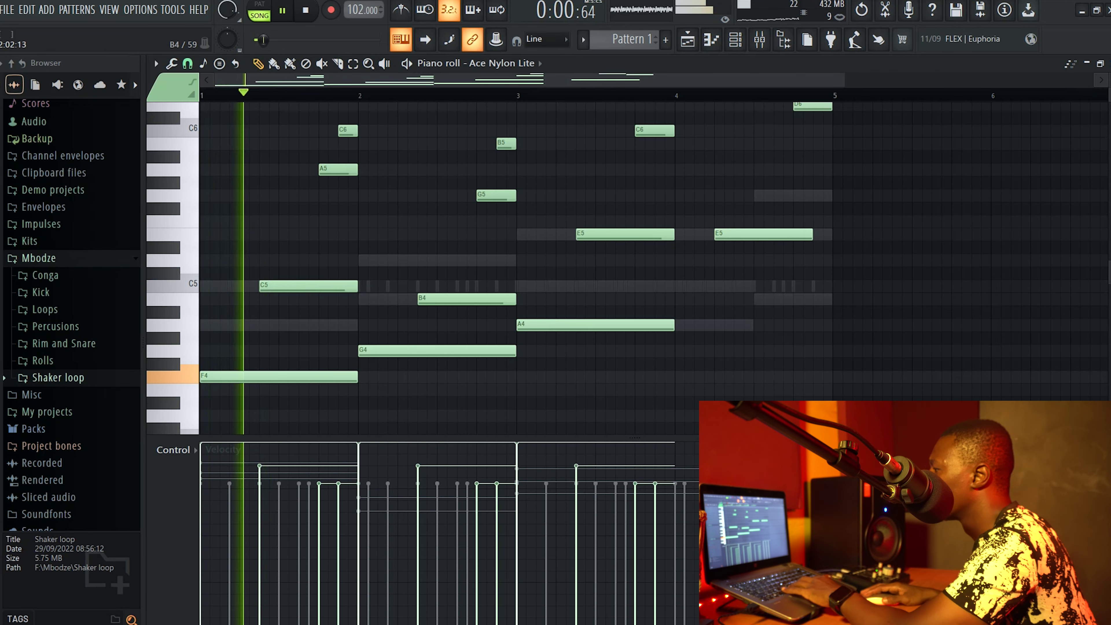
{"action": "left_click", "coordinate": [302, 234]}
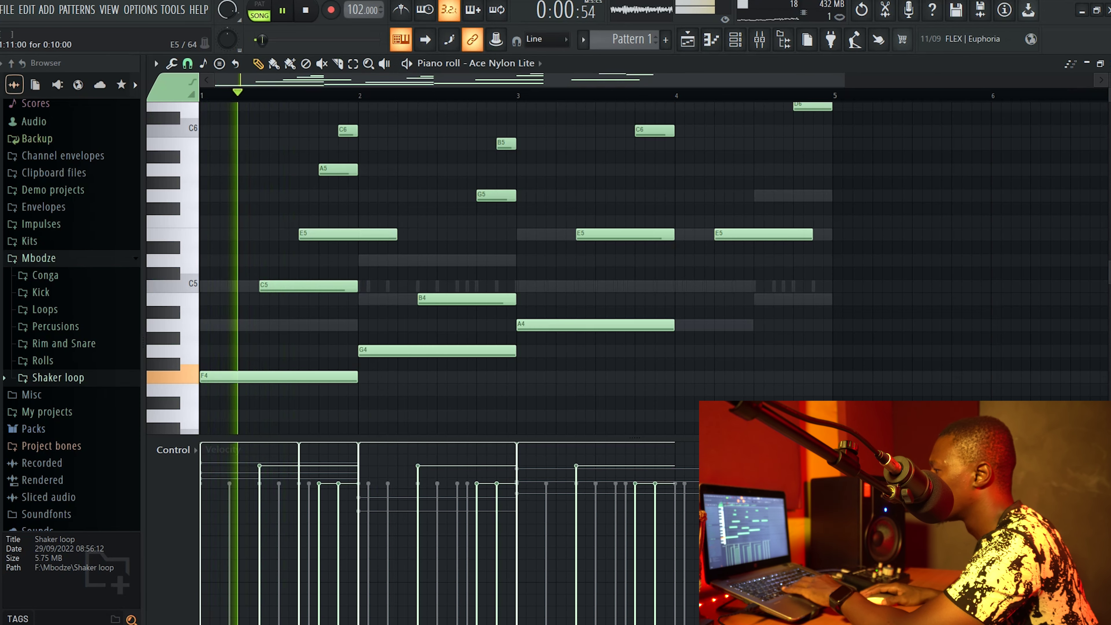
{"action": "left_click_drag", "start_coordinate": [396, 235], "coordinate": [326, 235]}
{"action": "key", "text": "space"}
{"action": "key", "text": "space"}
{"action": "left_click_drag", "start_coordinate": [327, 235], "coordinate": [318, 235]}
Add a short D5 in bar 2 just before the G5, and play the arrangement to check it
{"action": "left_click", "coordinate": [462, 247]}
{"action": "key", "text": "space"}
{"action": "left_click_drag", "start_coordinate": [466, 247], "coordinate": [467, 259]}
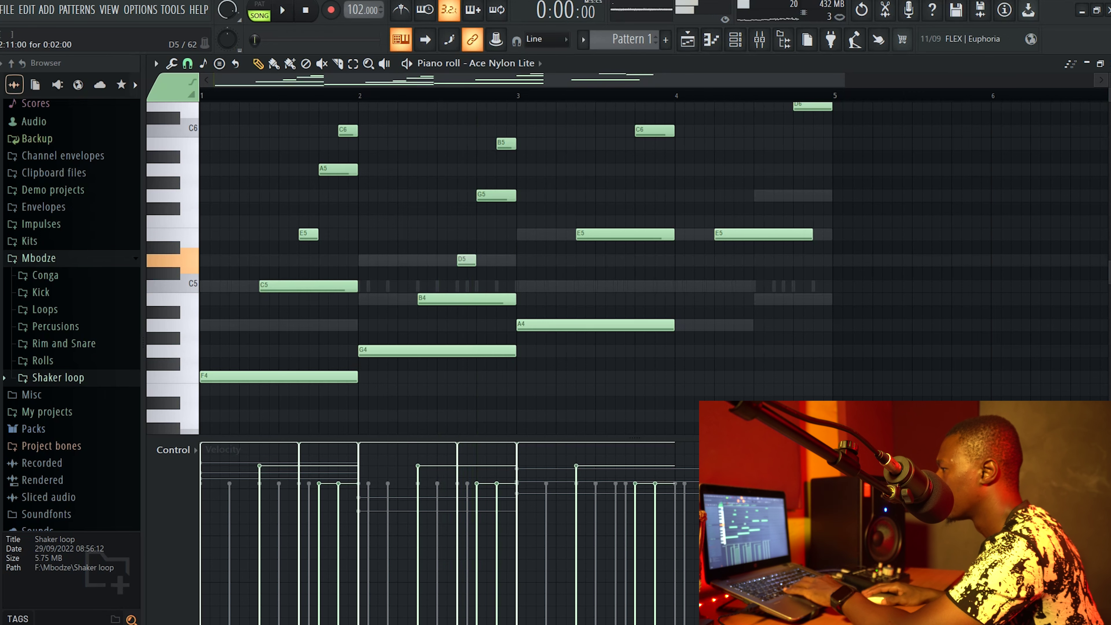
{"action": "key", "text": "space"}
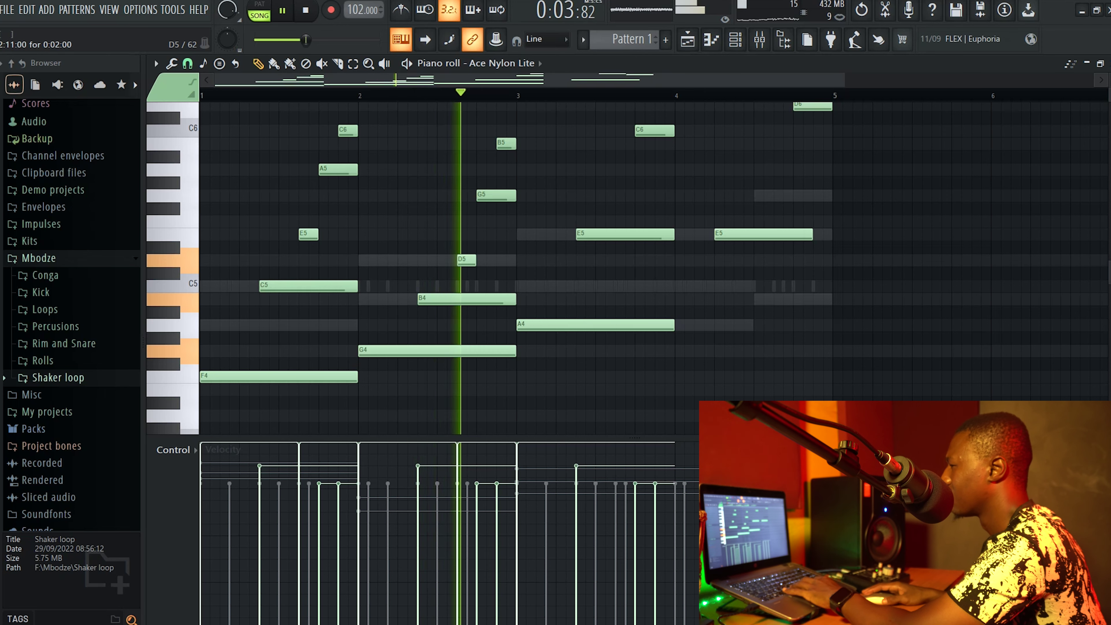
{"action": "key", "text": "space"}
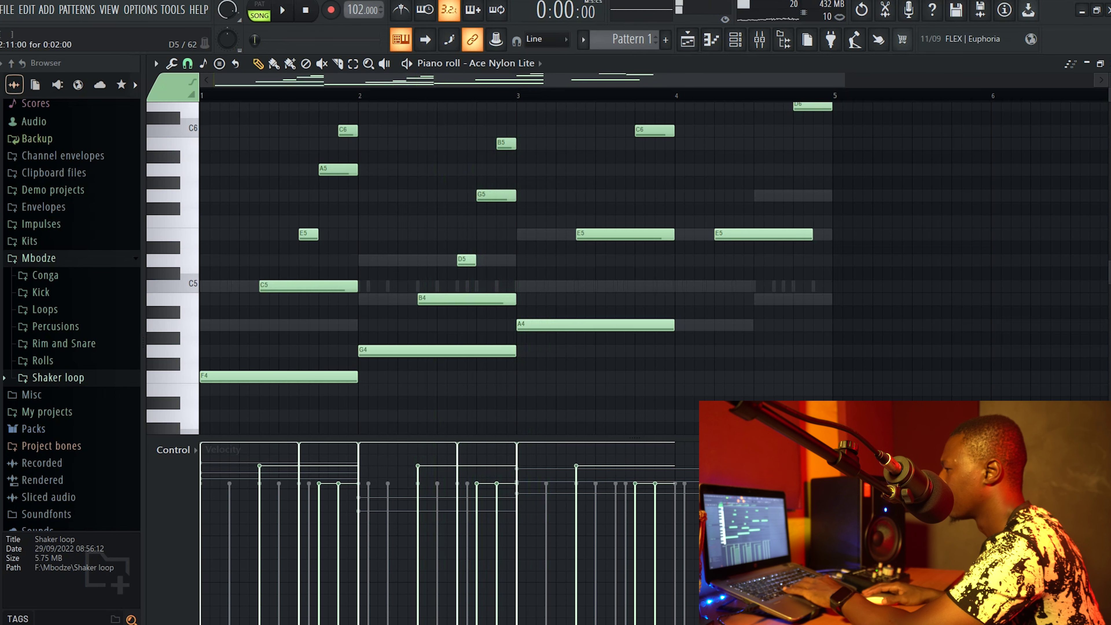
{"action": "key", "text": "space"}
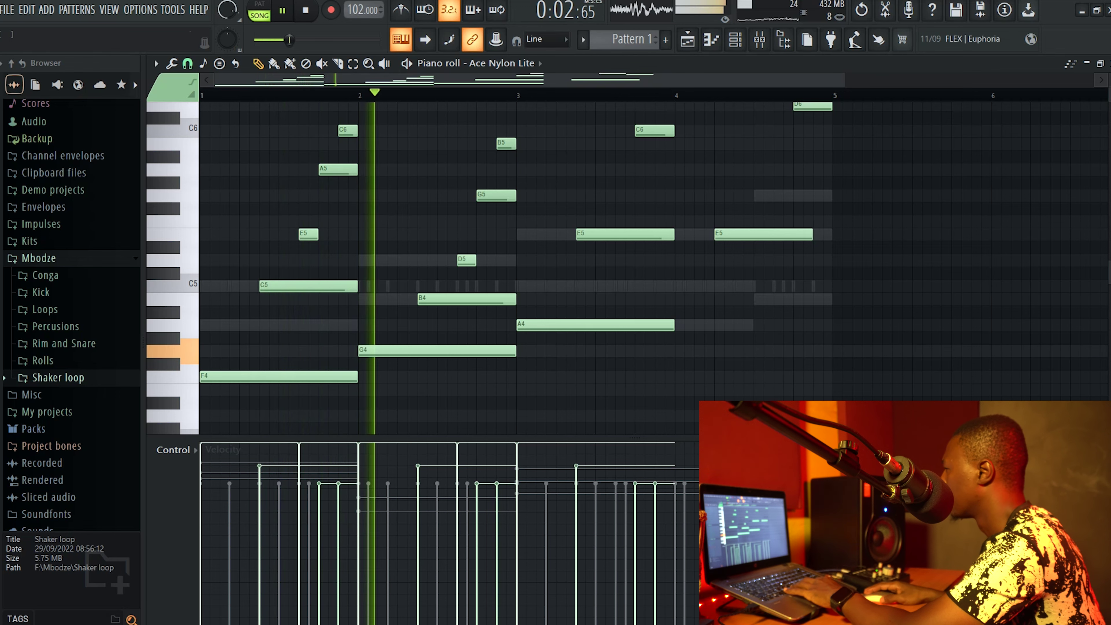
Play the pattern, then add a C5 at the start of bar 4 in Ace Nylon Lite and extend it to the bar's end
{"action": "left_click", "coordinate": [155, 58]}
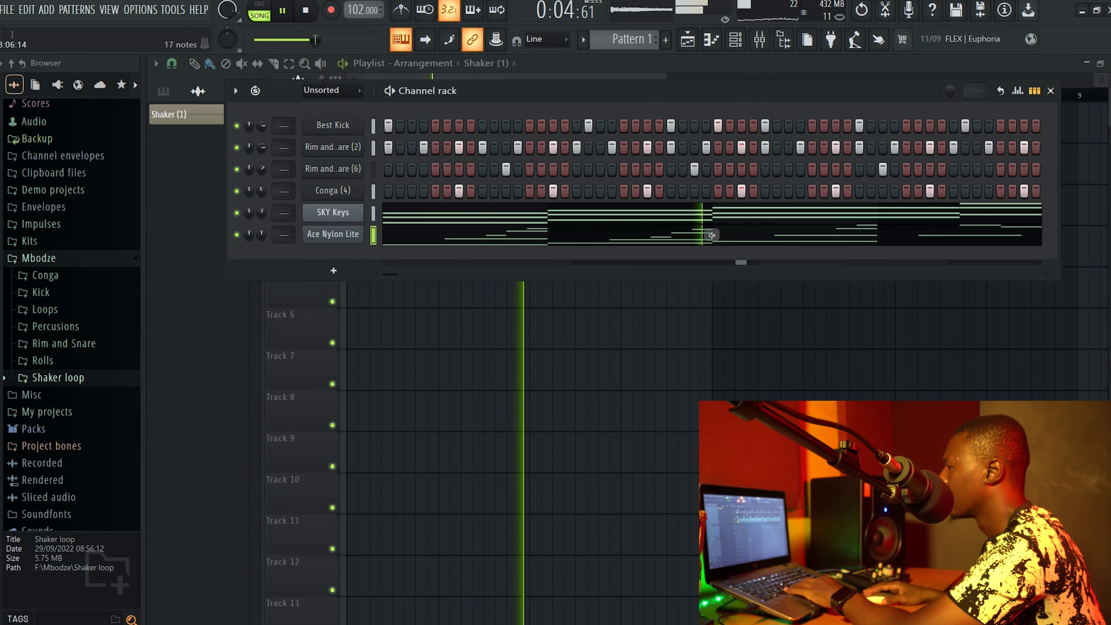
{"action": "left_click", "coordinate": [712, 235]}
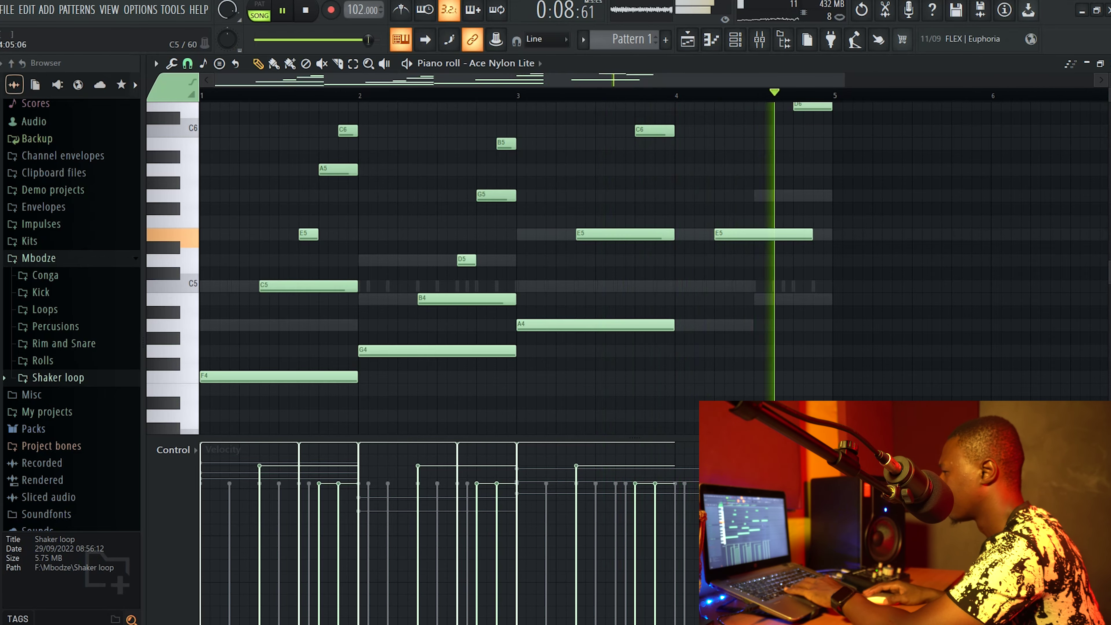
{"action": "key", "text": "space"}
{"action": "left_click", "coordinate": [683, 286]}
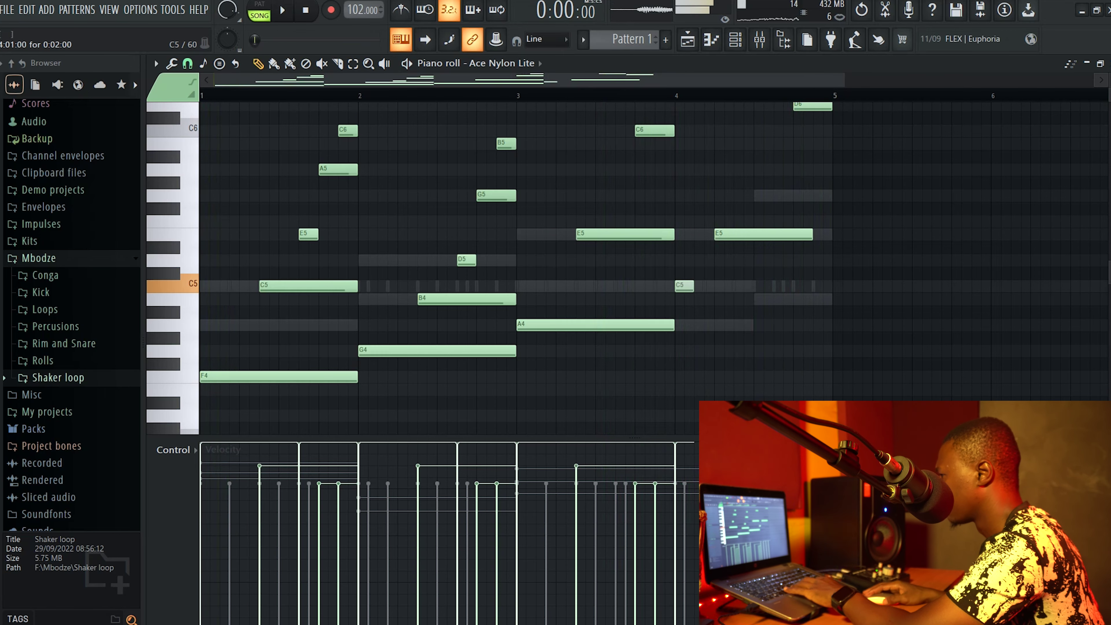
{"action": "left_click_drag", "start_coordinate": [695, 285], "coordinate": [834, 285]}
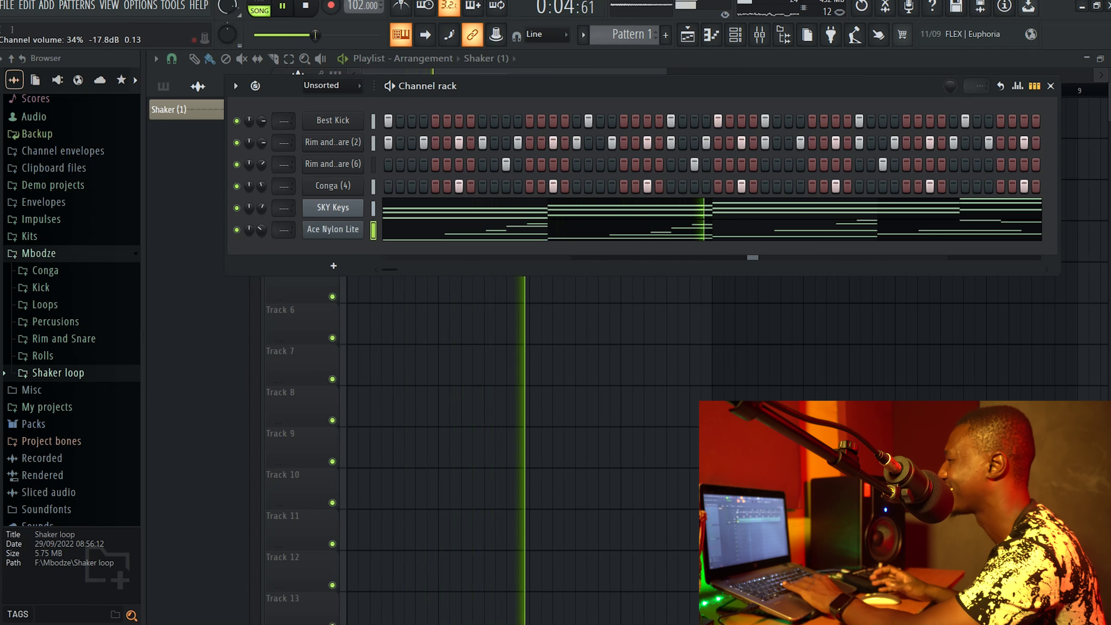
Roll off the low frequencies of Ace Nylon Lite with Fruity Parametric EQ 2 on Insert 1 during playback, and close the equalizer
{"action": "key", "text": "space"}
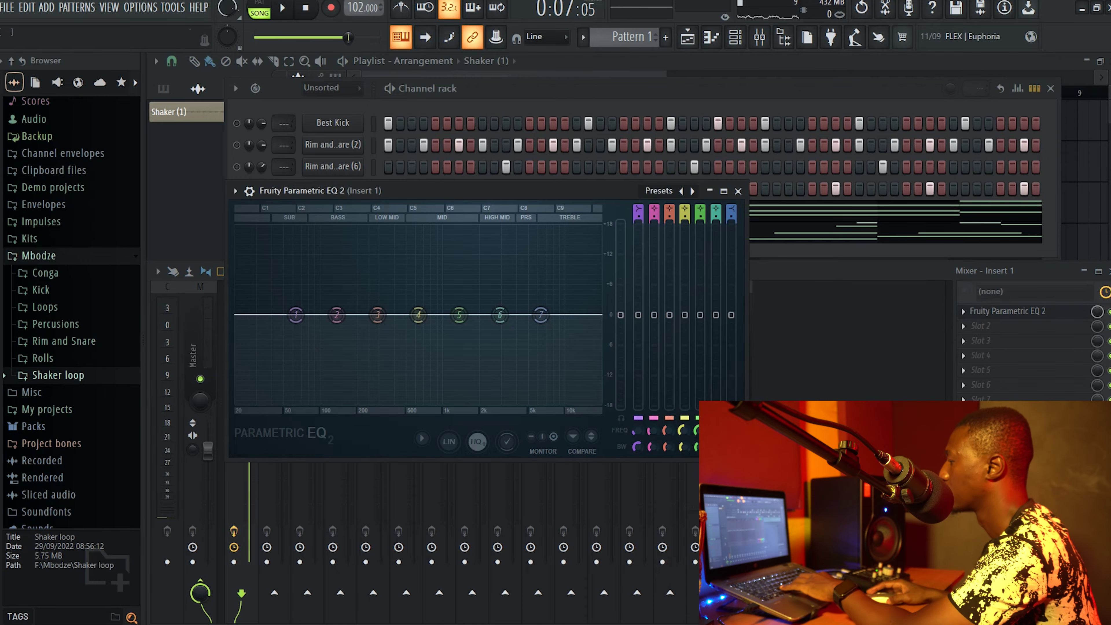
{"action": "left_click_drag", "start_coordinate": [407, 191], "coordinate": [553, 188]}
{"action": "key", "text": "space"}
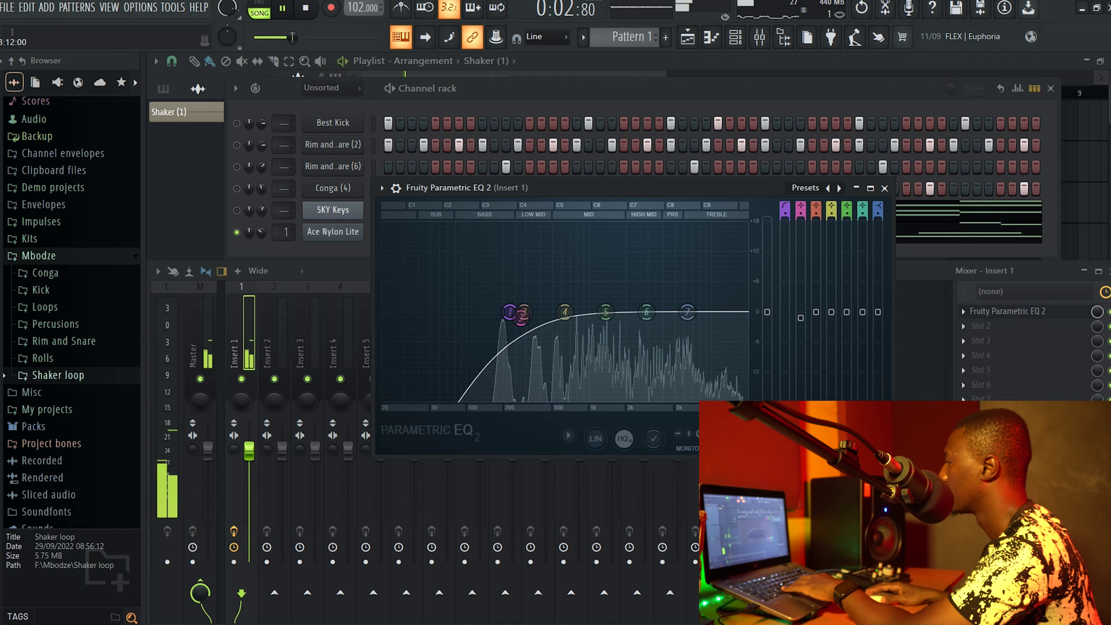
{"action": "left_click", "coordinate": [885, 188]}
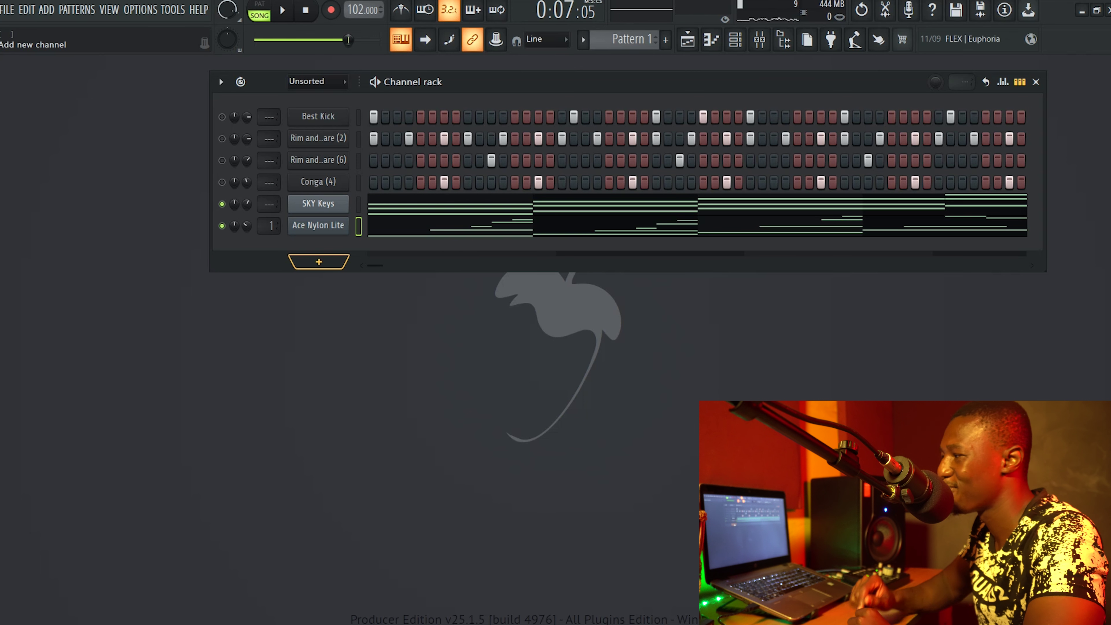
Add a Konpa Plug LITE channel and load a sound from its Bell & Mallet category
{"action": "left_click", "coordinate": [319, 262]}
{"action": "left_click", "coordinate": [326, 259]}
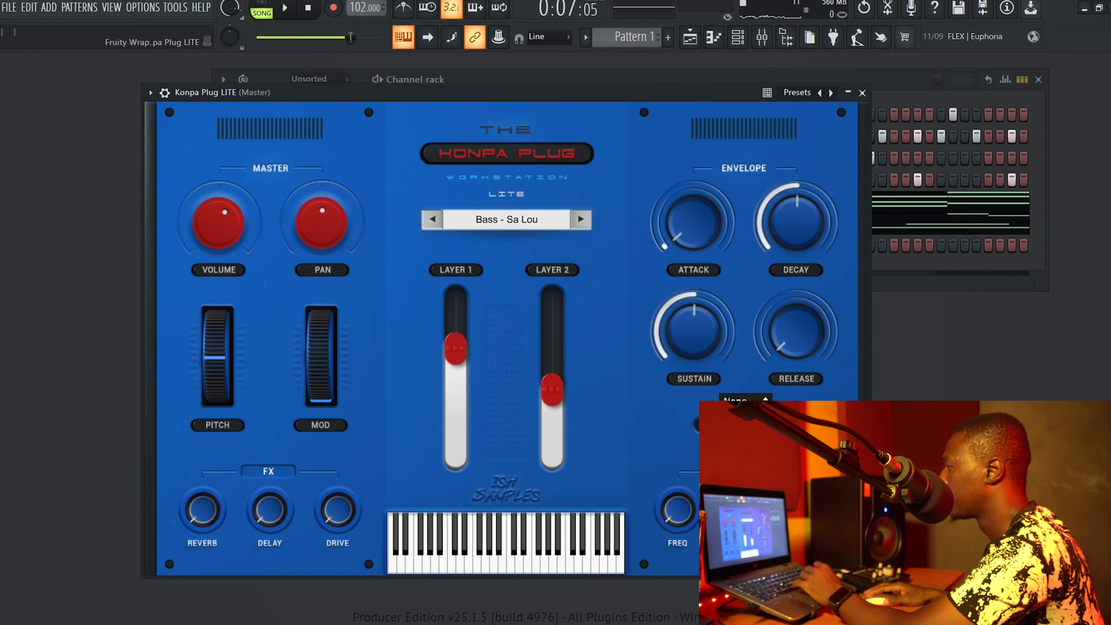
{"action": "left_click", "coordinate": [503, 218]}
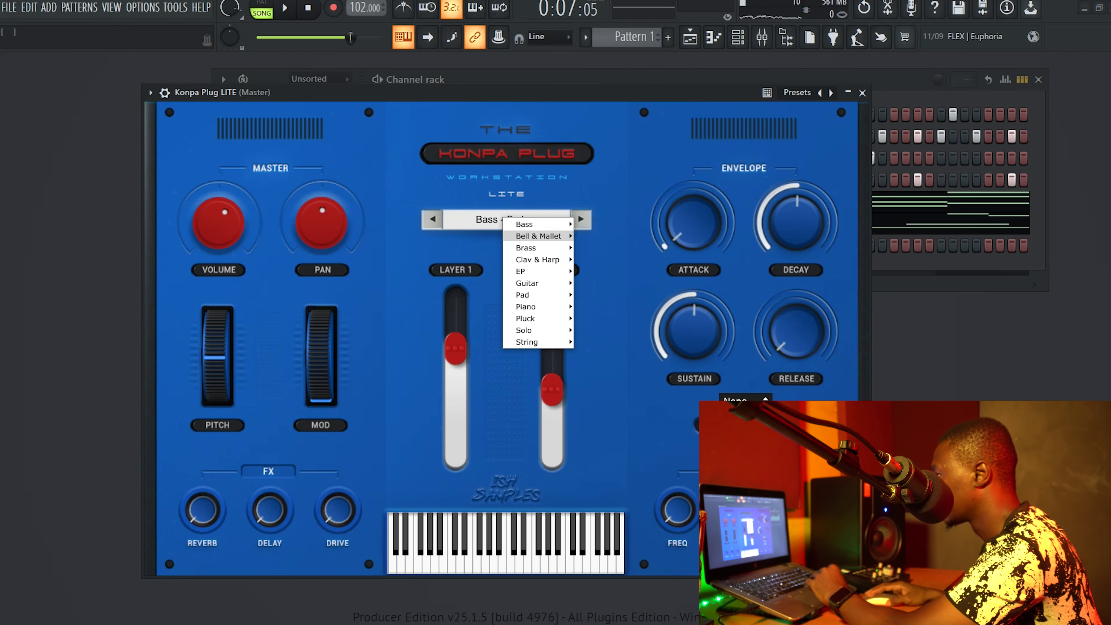
{"action": "left_click", "coordinate": [629, 237]}
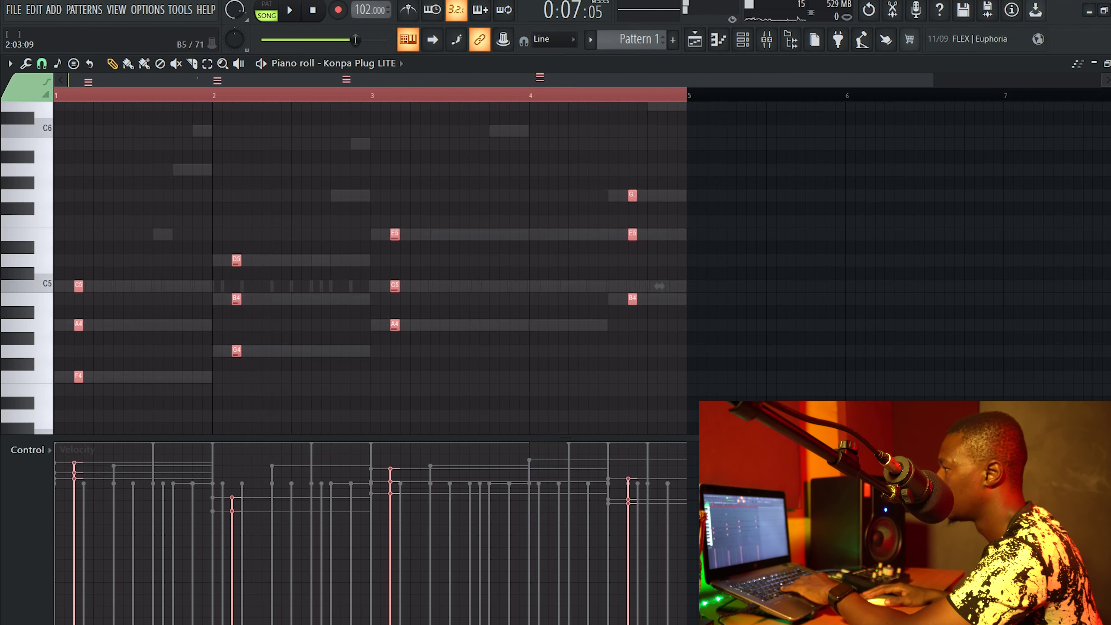
Transpose the short Konpa Plug LITE chords up an octave and duplicate them half a bar further on
{"action": "key", "text": "space"}
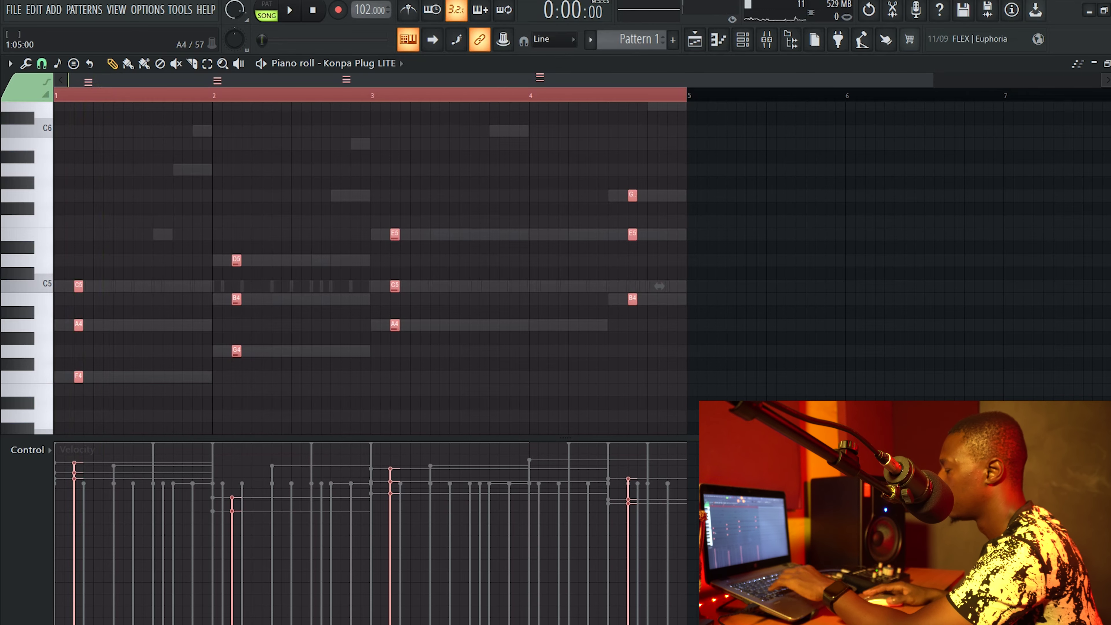
{"action": "key", "text": "ctrl+Up"}
{"action": "key", "text": "space"}
{"action": "key", "text": "space"}
{"action": "left_click_drag", "start_coordinate": [659, 208], "coordinate": [738, 209]}
{"action": "key", "text": "space"}
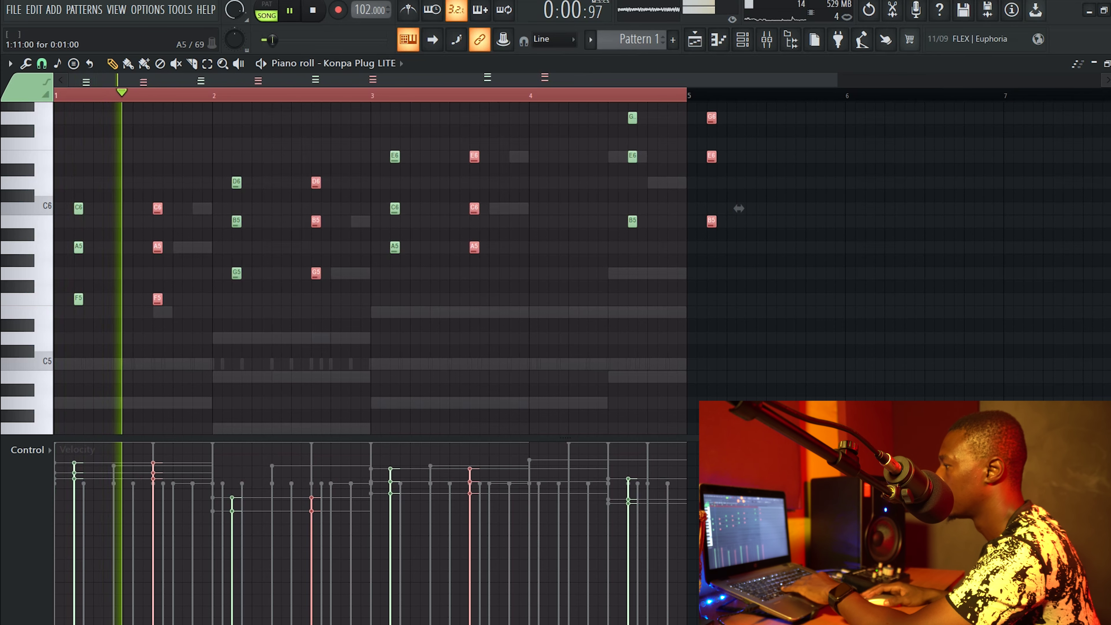
{"action": "left_click", "coordinate": [282, 377], "text": "ctrl"}
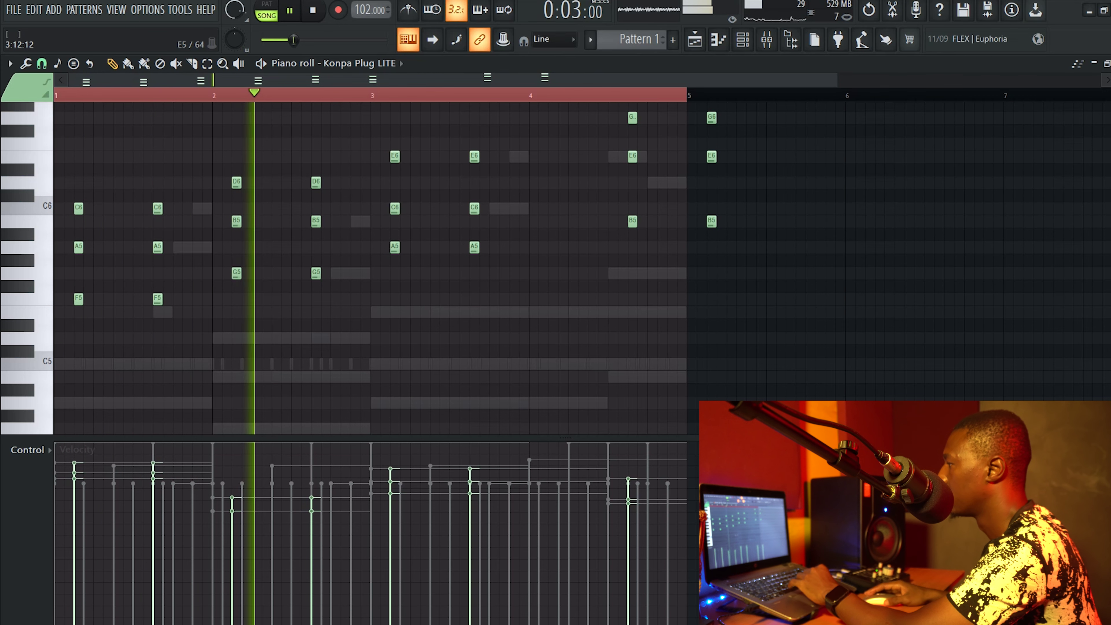
Delete the duplicated Konpa Plug LITE chord that falls in bar 5, past the end of the four-bar pattern
{"action": "scroll", "coordinate": [740, 233], "scroll_direction": "up", "scroll_amount": 2}
{"action": "left_click_drag", "start_coordinate": [695, 292], "coordinate": [752, 140]}
{"action": "key", "text": "Delete"}
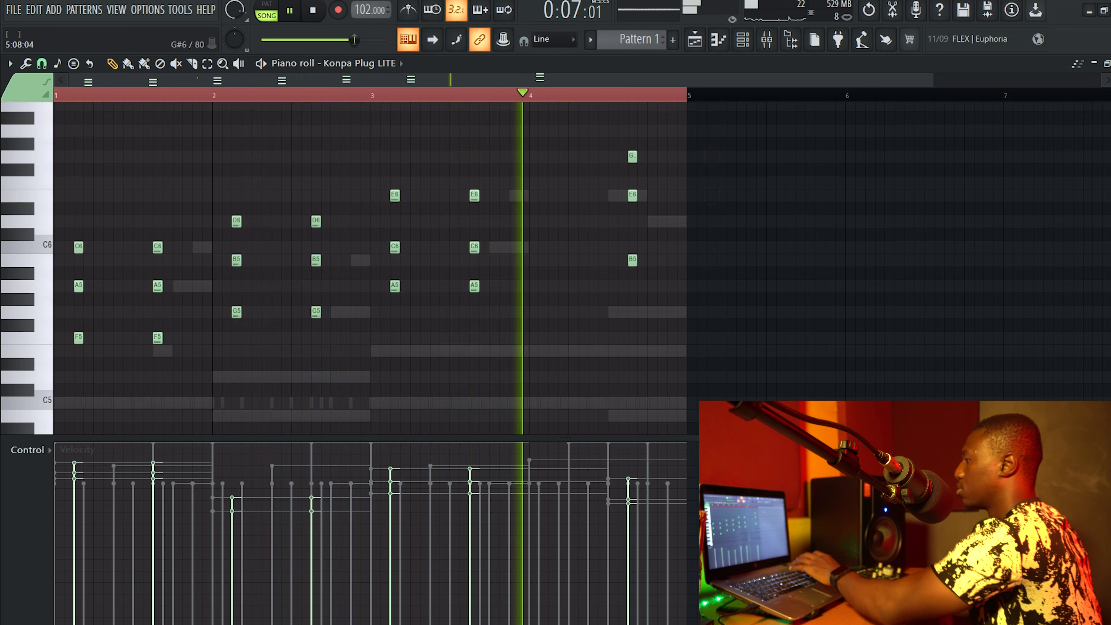
Duplicate the second Konpa Plug LITE chord of bar 3 (A5, C6, E6) half a bar further into bar 4
{"action": "left_click_drag", "start_coordinate": [461, 319], "coordinate": [512, 164]}
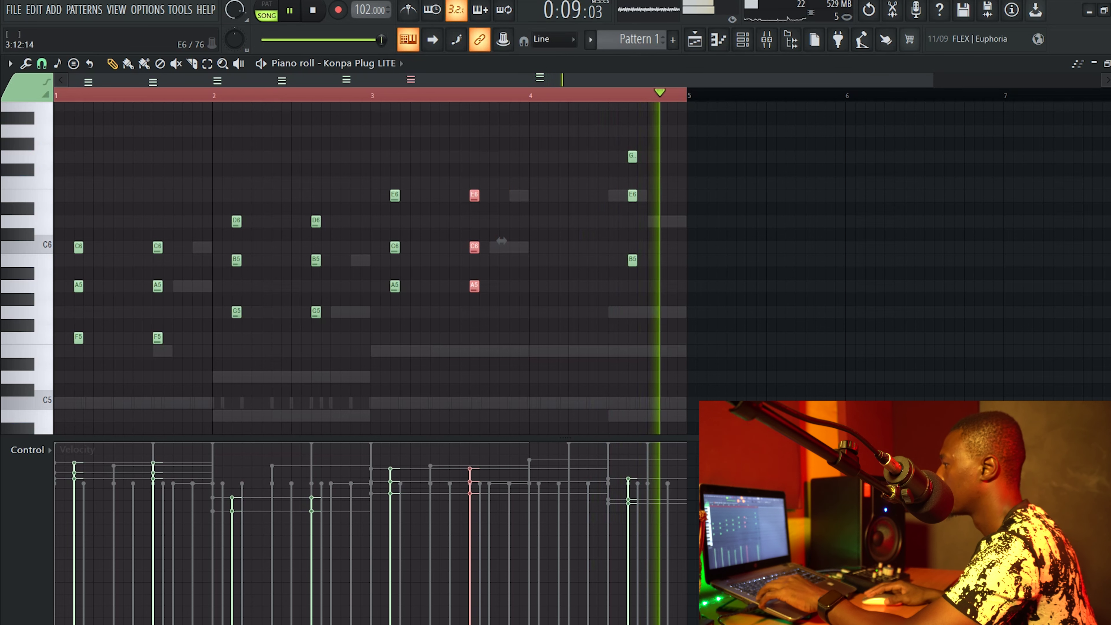
{"action": "left_click_drag", "start_coordinate": [502, 241], "coordinate": [610, 241]}
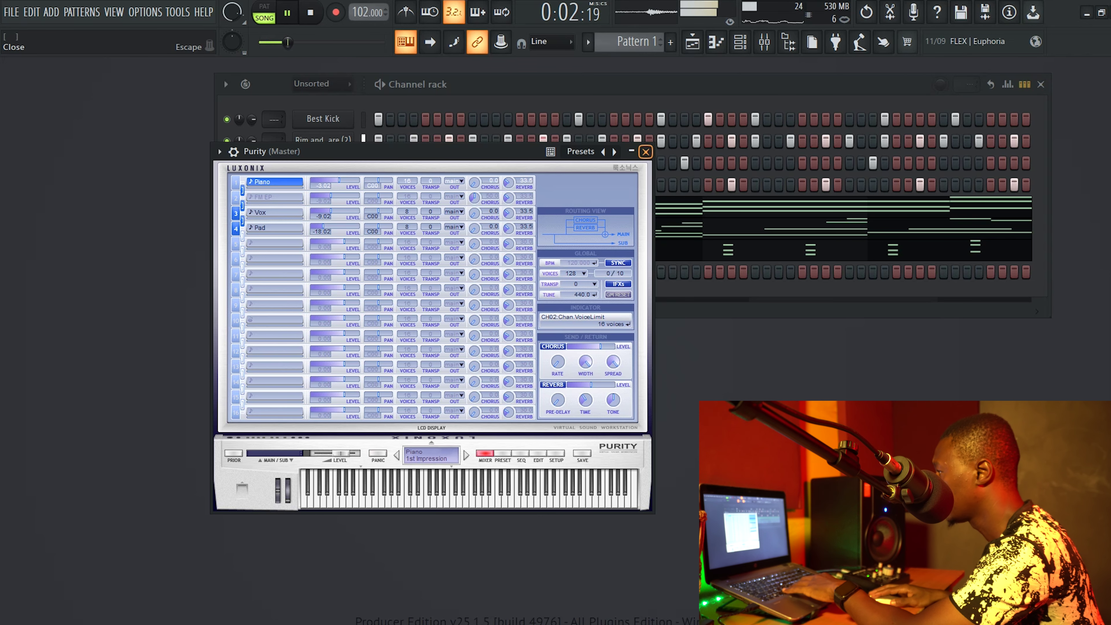
Close the Purity plugin and enter a four-step A5 note at step 5 of bar 1 in its piano roll
{"action": "left_click", "coordinate": [646, 151]}
{"action": "key", "text": "space"}
{"action": "right_click", "coordinate": [350, 268]}
{"action": "left_click", "coordinate": [368, 270]}
{"action": "key", "text": "space"}
{"action": "key", "text": "space"}
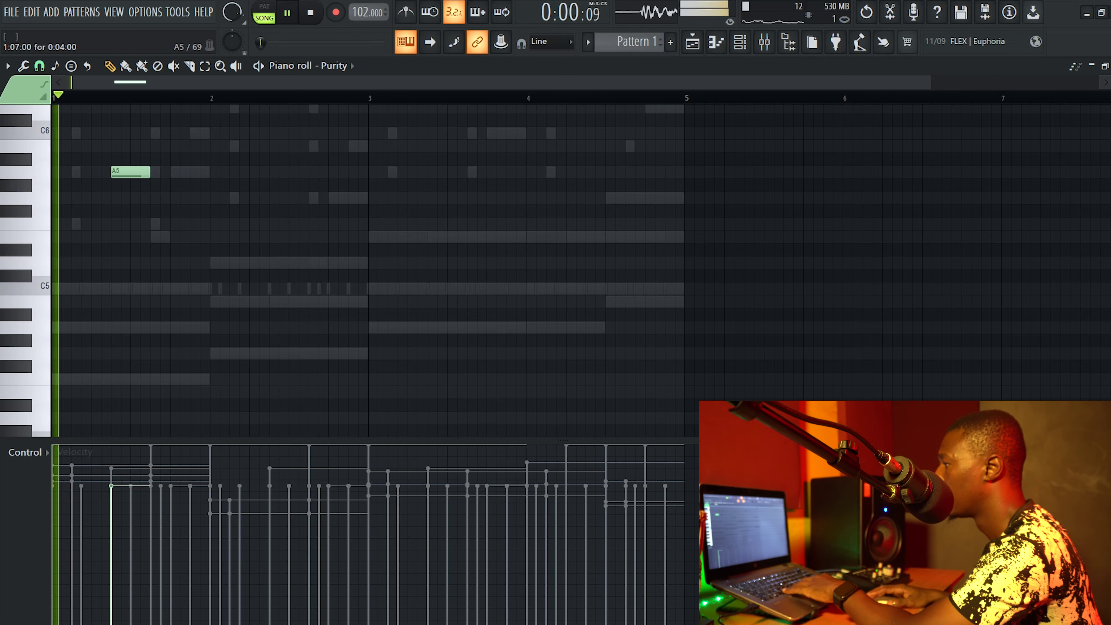
{"action": "key", "text": "space"}
{"action": "key", "text": "space"}
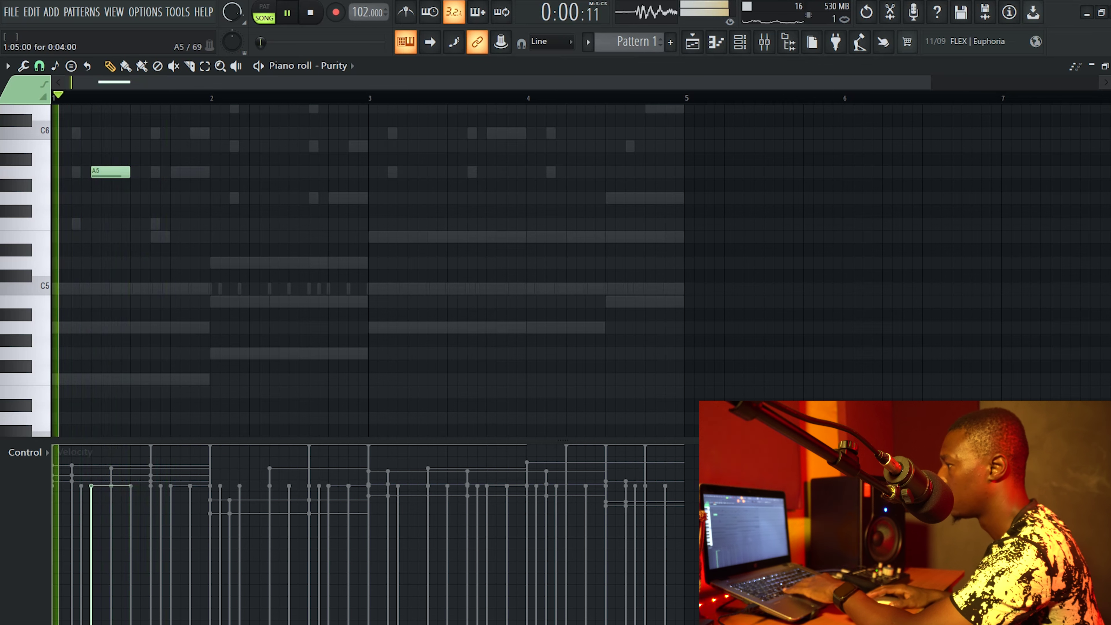
Shorten the Purity A5 note to three steps and repeat it every half bar through the end of bar 2
{"action": "key", "text": "space"}
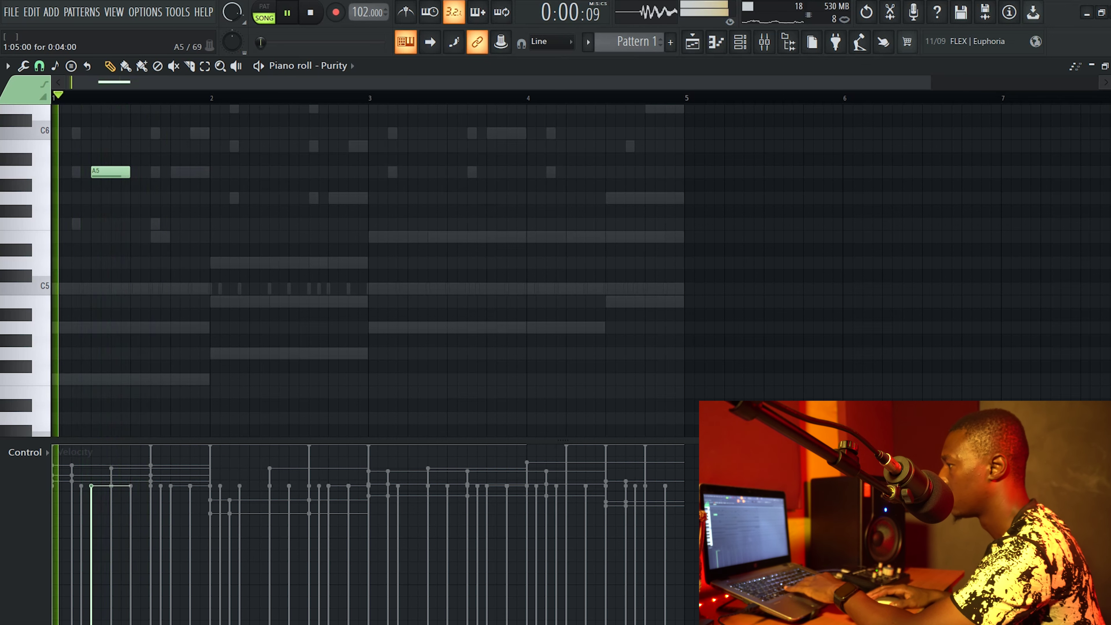
{"action": "left_click_drag", "start_coordinate": [128, 172], "coordinate": [119, 172]}
{"action": "key", "text": "space"}
{"action": "key", "text": "space"}
{"action": "left_click", "coordinate": [174, 172]}
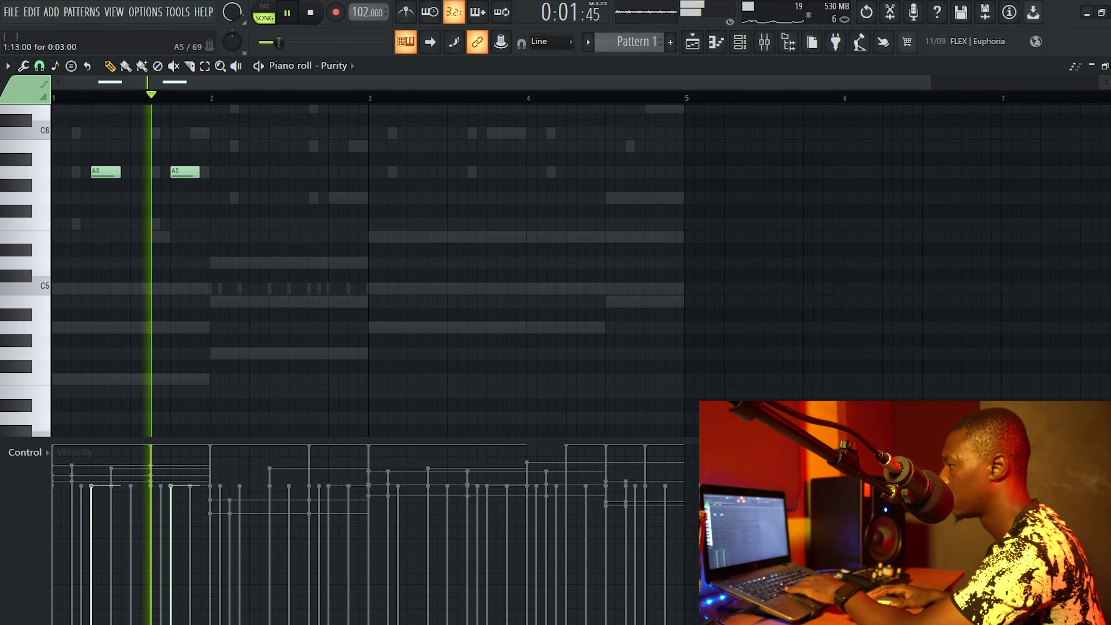
{"action": "key", "text": "space"}
{"action": "key", "text": "space"}
{"action": "left_click", "coordinate": [254, 171]}
{"action": "left_click", "coordinate": [333, 171]}
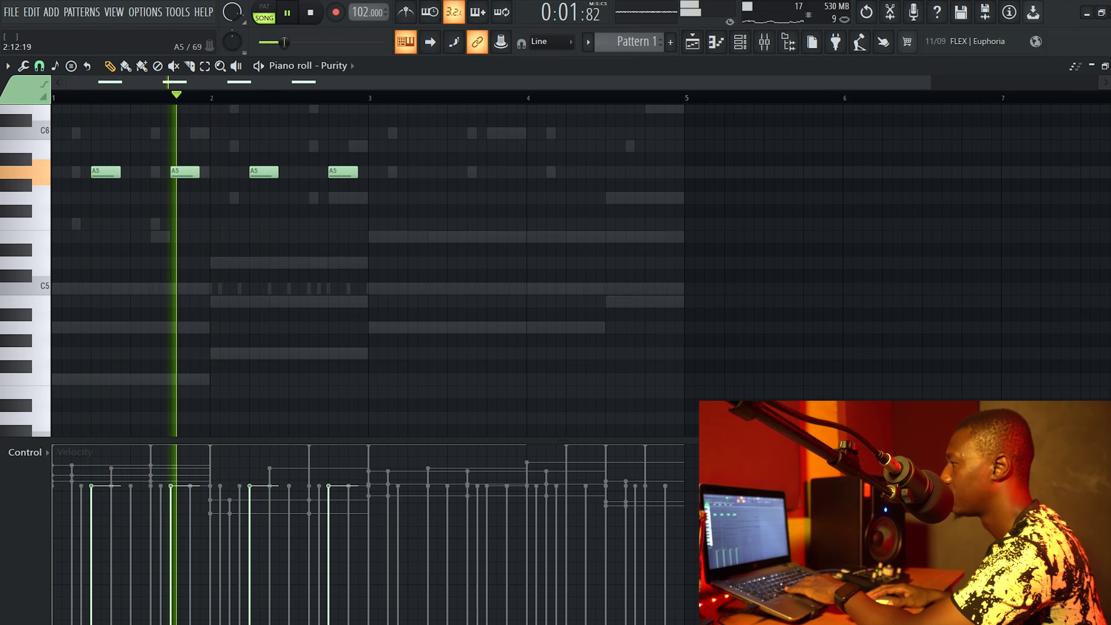
Complete the Purity melody with a C6 note at the end of bar 4 and lower the Purity channel's volume
{"action": "key", "text": "space"}
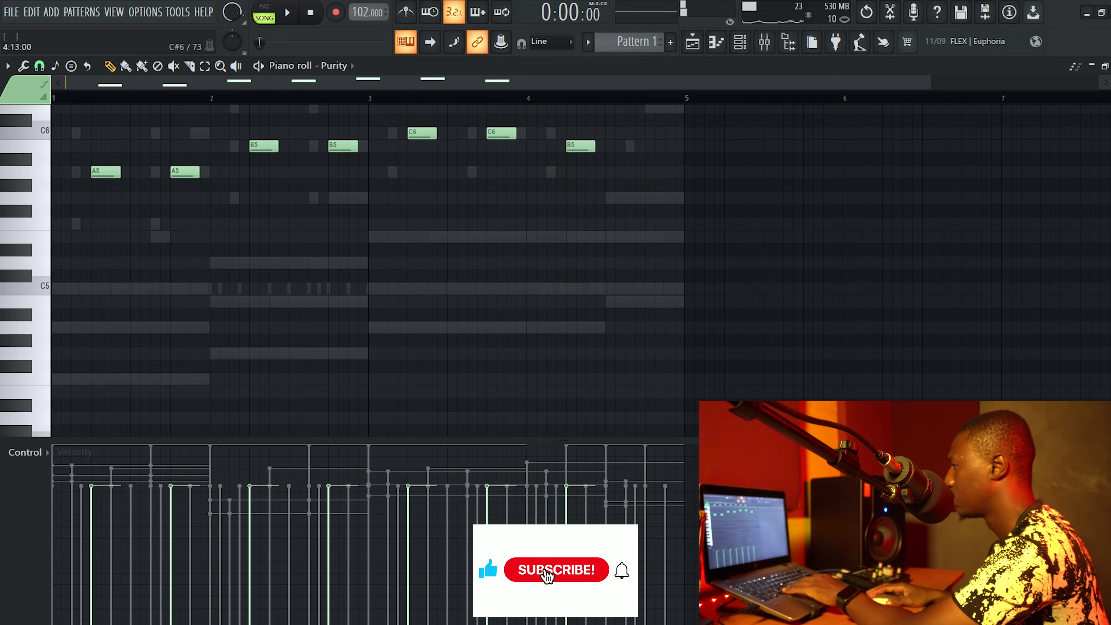
{"action": "left_click_drag", "start_coordinate": [659, 121], "coordinate": [660, 133]}
{"action": "key", "text": "space"}
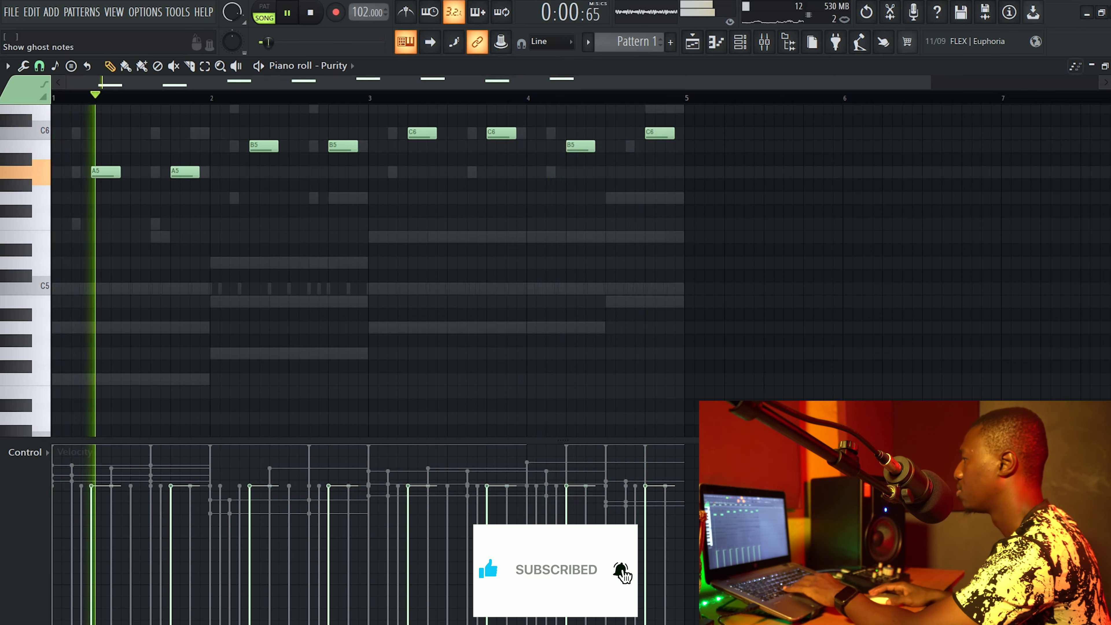
{"action": "key", "text": "Escape"}
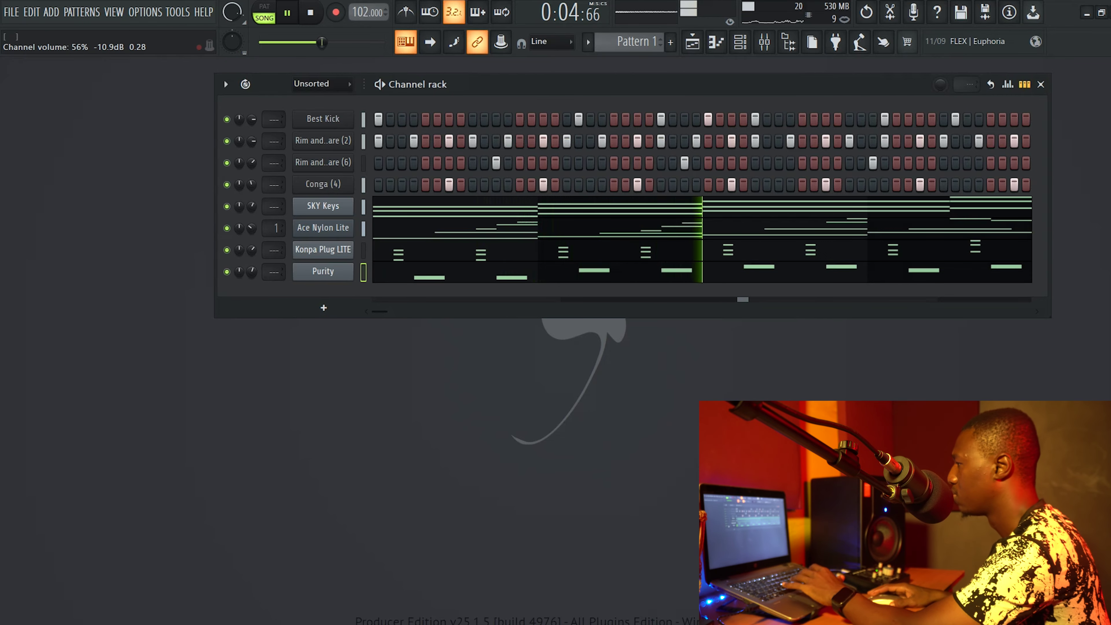
{"action": "left_click_drag", "start_coordinate": [252, 271], "coordinate": [252, 273]}
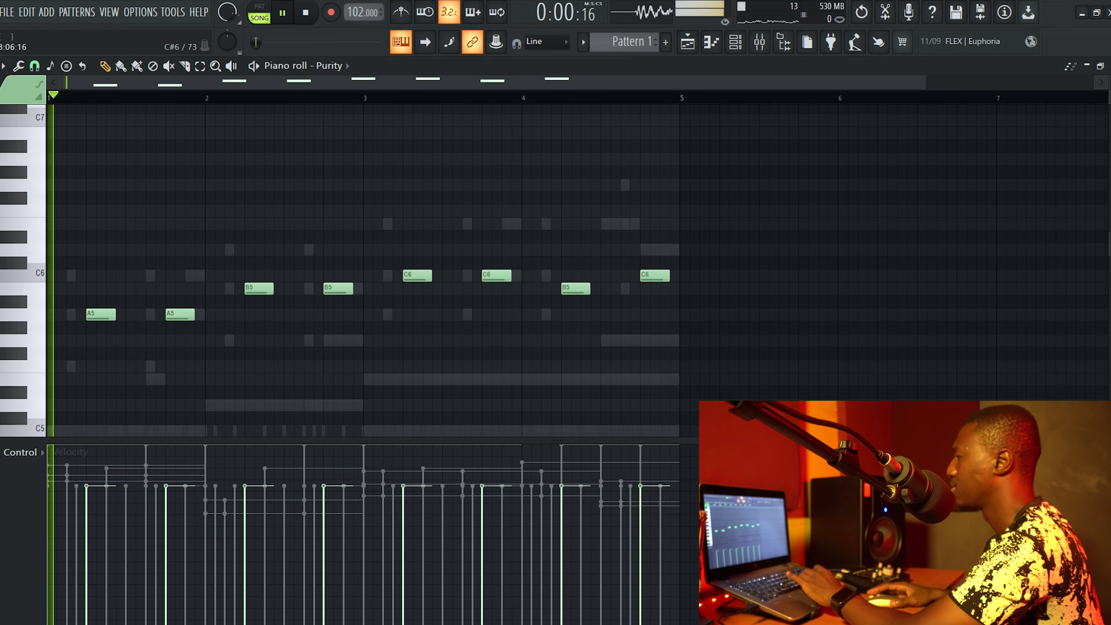
{"action": "key", "text": "Escape"}
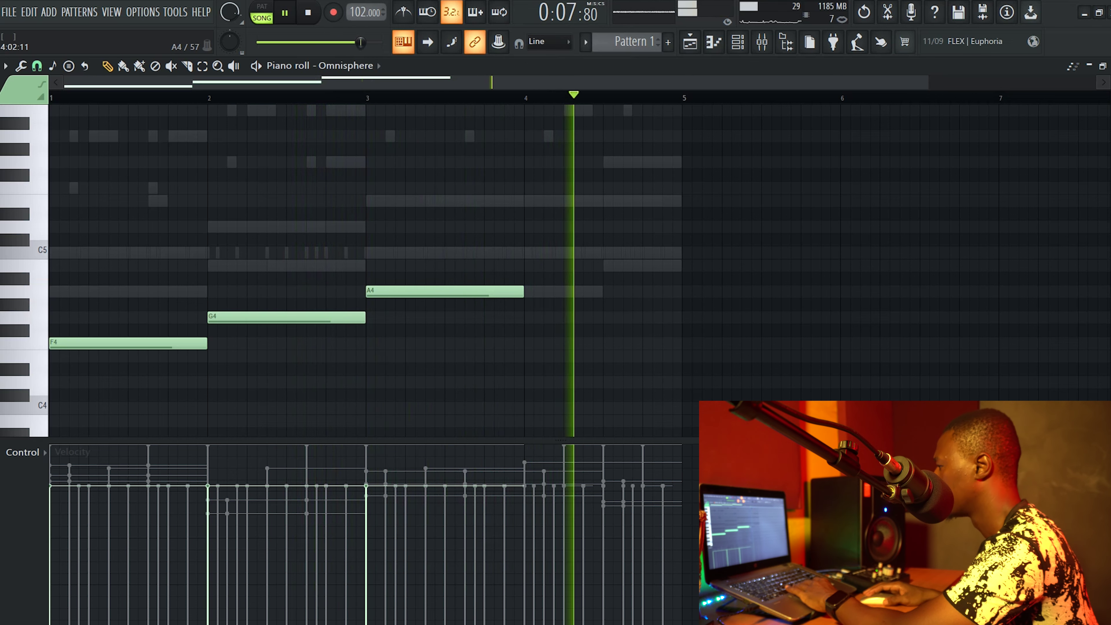
Add an eight-step C5 note at step 9 of bar 4 in Omnisphere and extend the A4 note up to it
{"action": "key", "text": "space"}
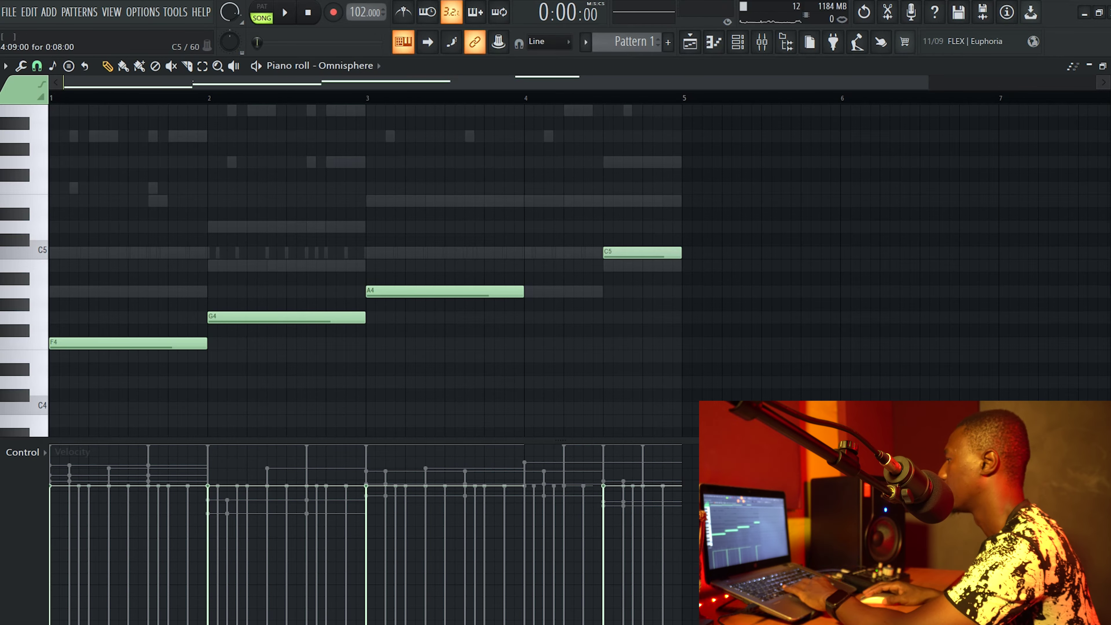
{"action": "key", "text": "space"}
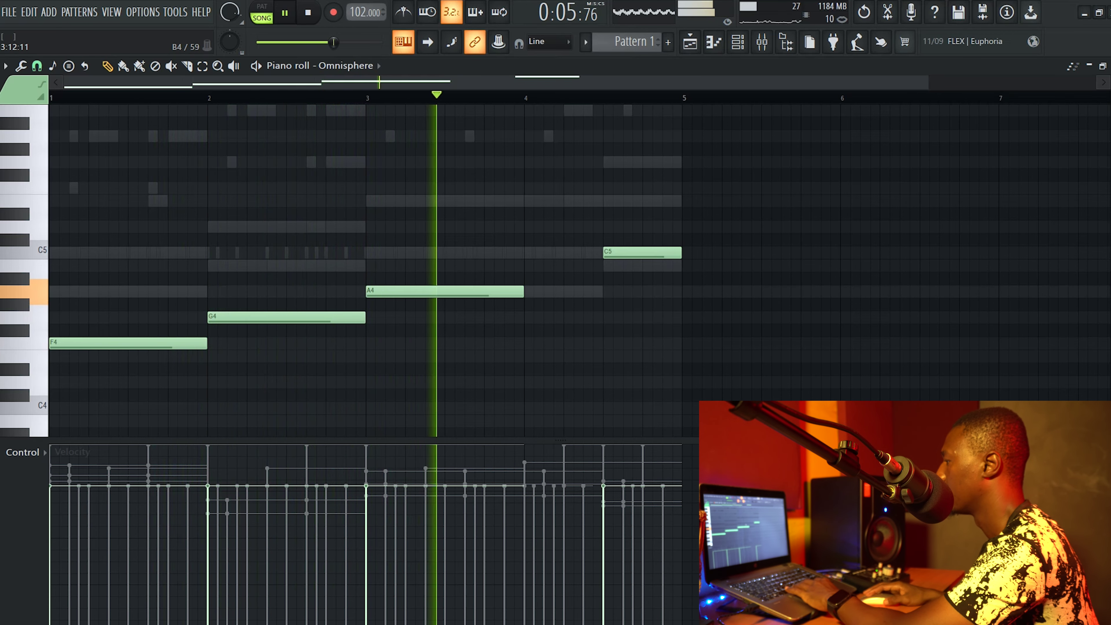
{"action": "key", "text": "space"}
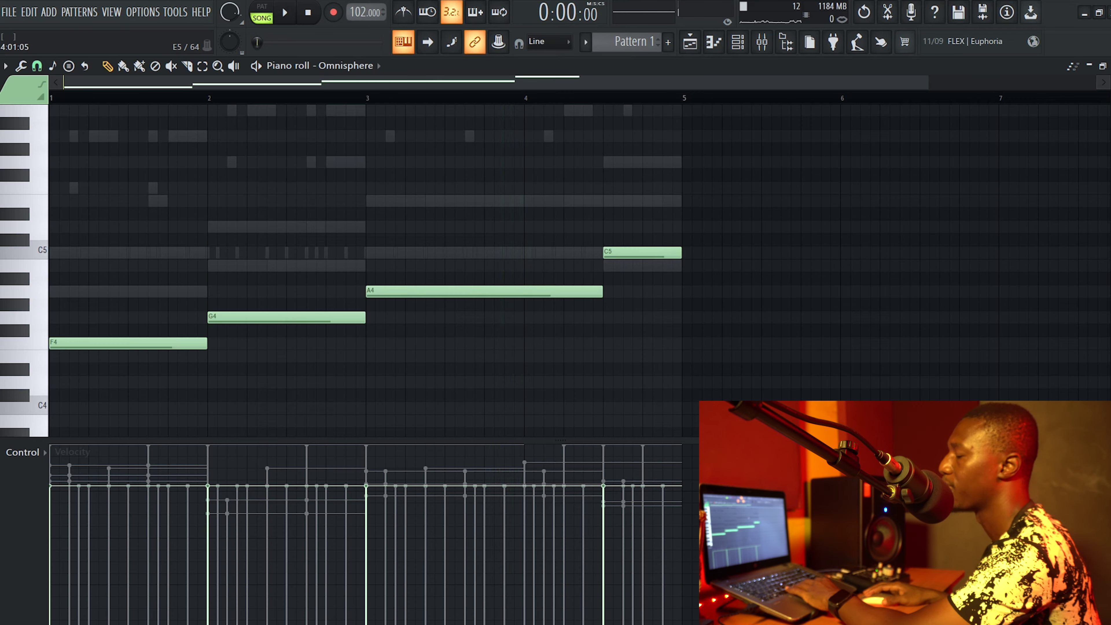
Place a two-step E5 note at step 3 of bar 4 in Omnisphere and play back from bar 3
{"action": "left_click", "coordinate": [527, 201]}
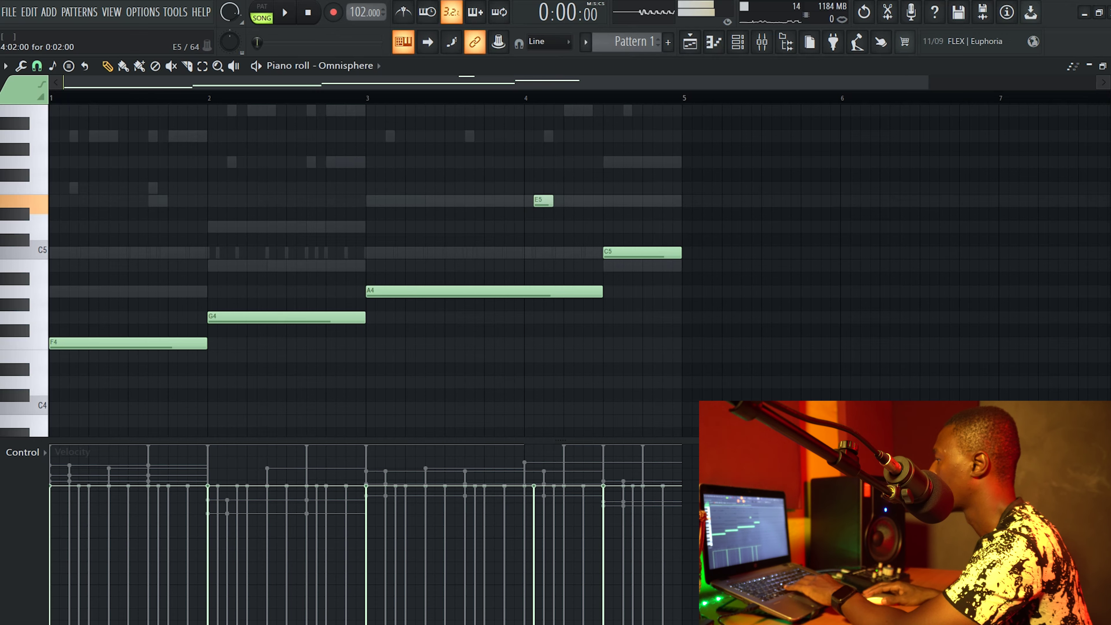
{"action": "key", "text": "space"}
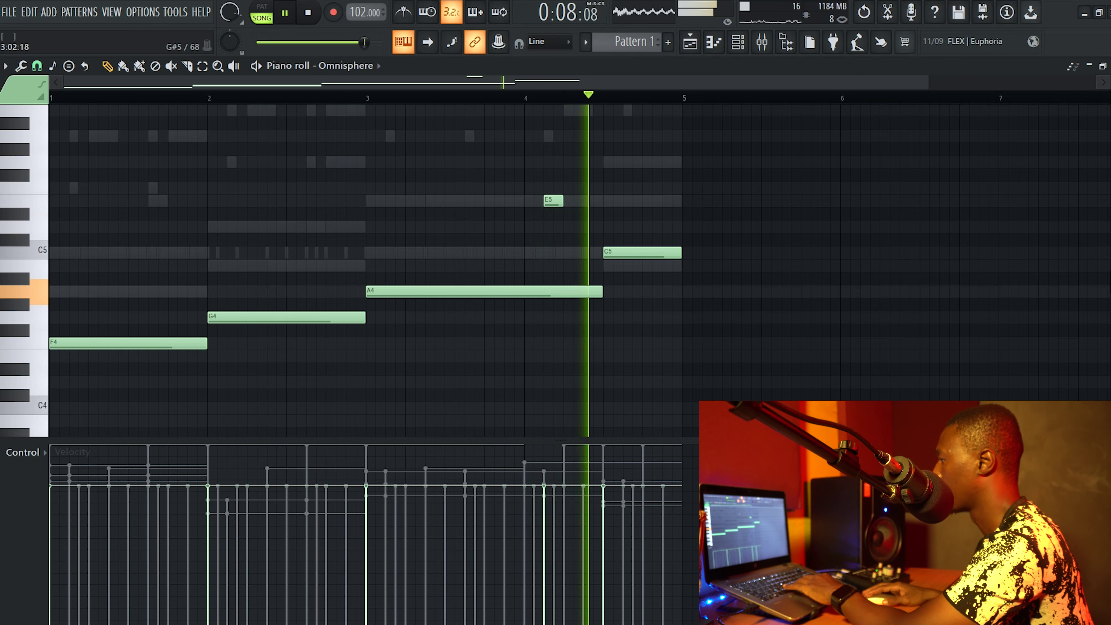
{"action": "left_click", "coordinate": [370, 97]}
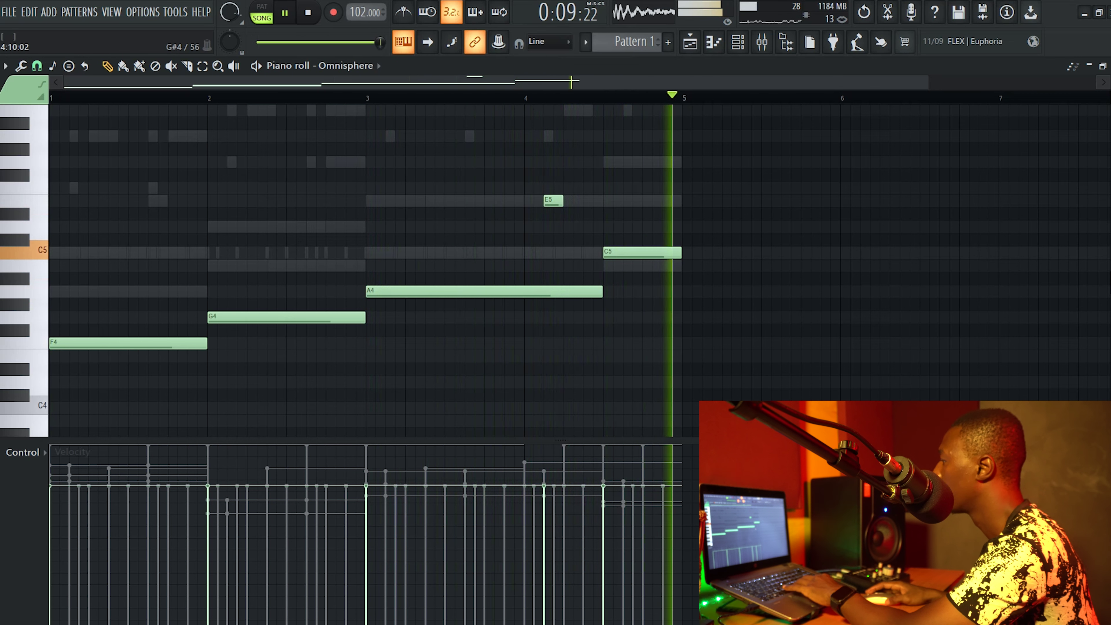
Shorten the Omnisphere C5 note in bar 4 to four steps and place a four-step E5 note directly after it
{"action": "key", "text": "space"}
{"action": "key", "text": "space"}
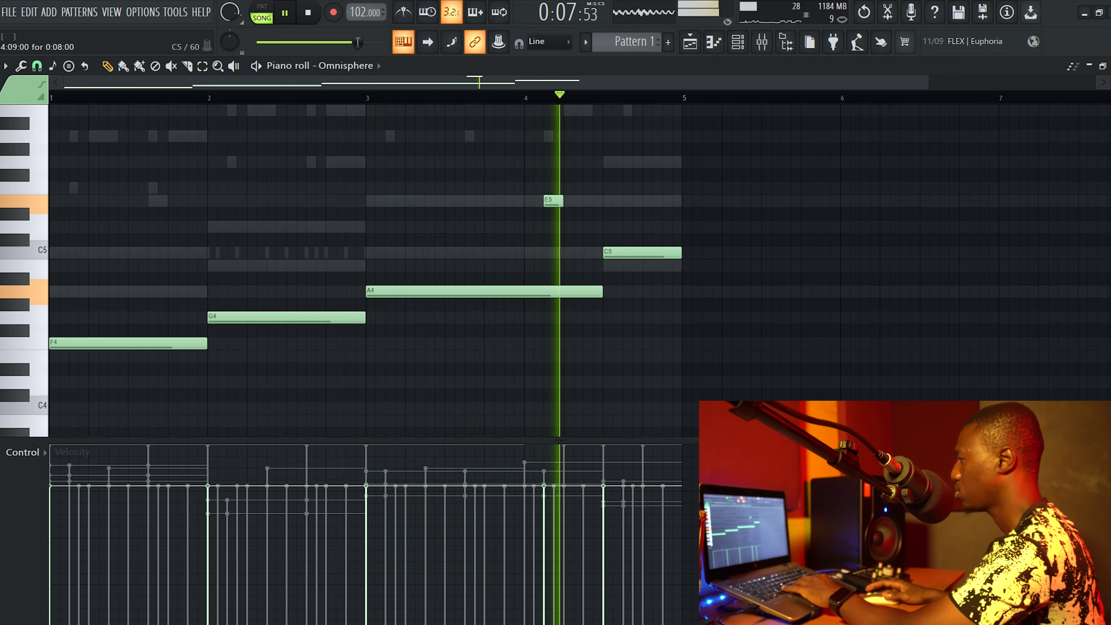
{"action": "key", "text": "space"}
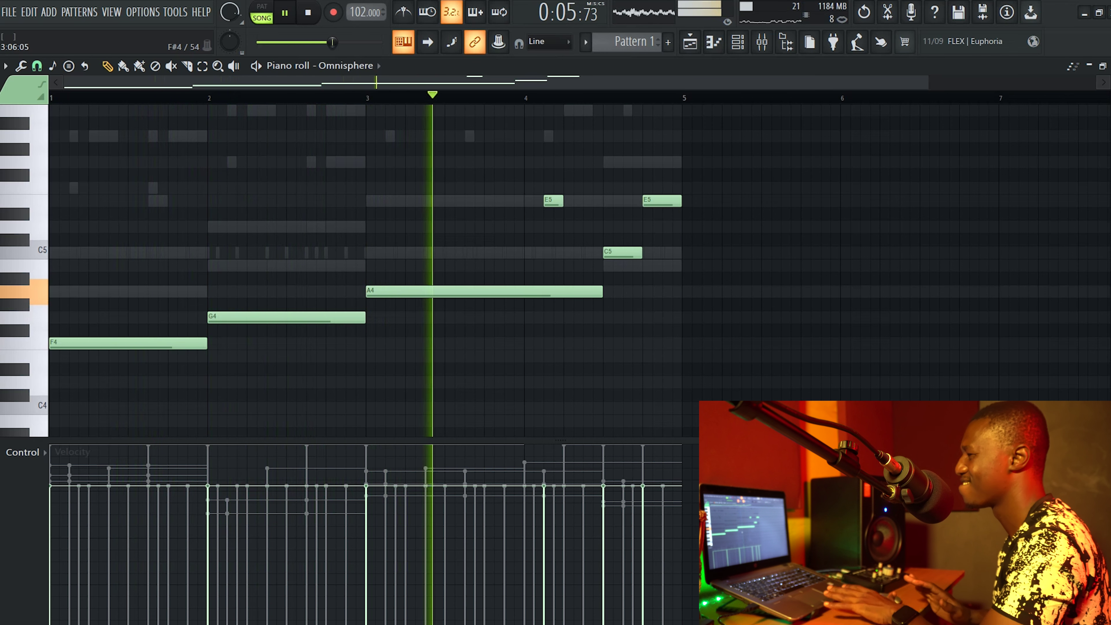
Shorten the Omnisphere A4 note in bar 3 to 12 steps and follow it with a 12-step E4 note
{"action": "key", "text": "space"}
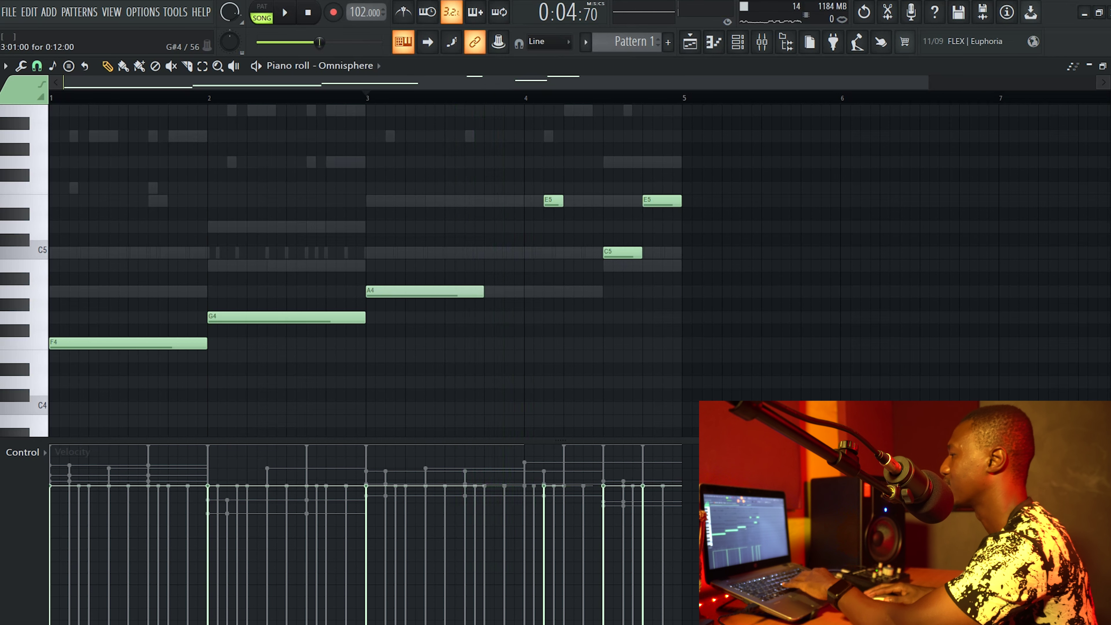
{"action": "left_click_drag", "start_coordinate": [543, 344], "coordinate": [543, 357]}
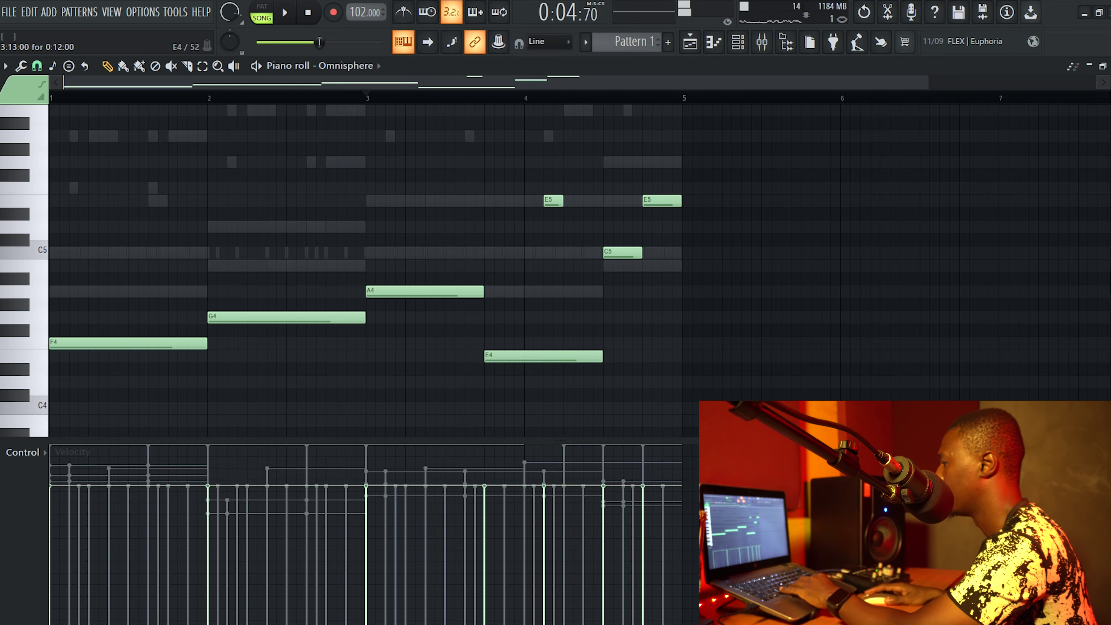
{"action": "key", "text": "space"}
Add an eight-step A4 note at the start of bar 4 and make the E4 note four steps long from step 11 of bar 3
{"action": "left_click_drag", "start_coordinate": [641, 292], "coordinate": [602, 292]}
{"action": "key", "text": "space"}
{"action": "left_click_drag", "start_coordinate": [600, 357], "coordinate": [484, 357]}
{"action": "key", "text": "space"}
{"action": "key", "text": "space"}
{"action": "key", "text": "space"}
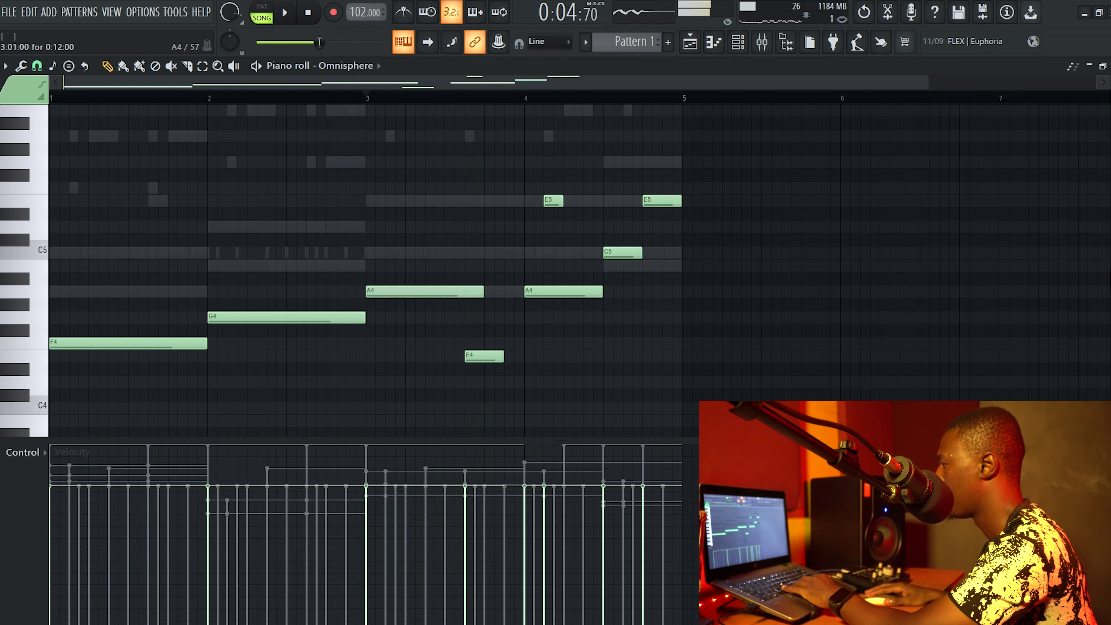
Lengthen the E4 note to six steps, trim the first A4 note to end where it starts, and audition bar 3
{"action": "left_click_drag", "start_coordinate": [502, 357], "coordinate": [522, 357]}
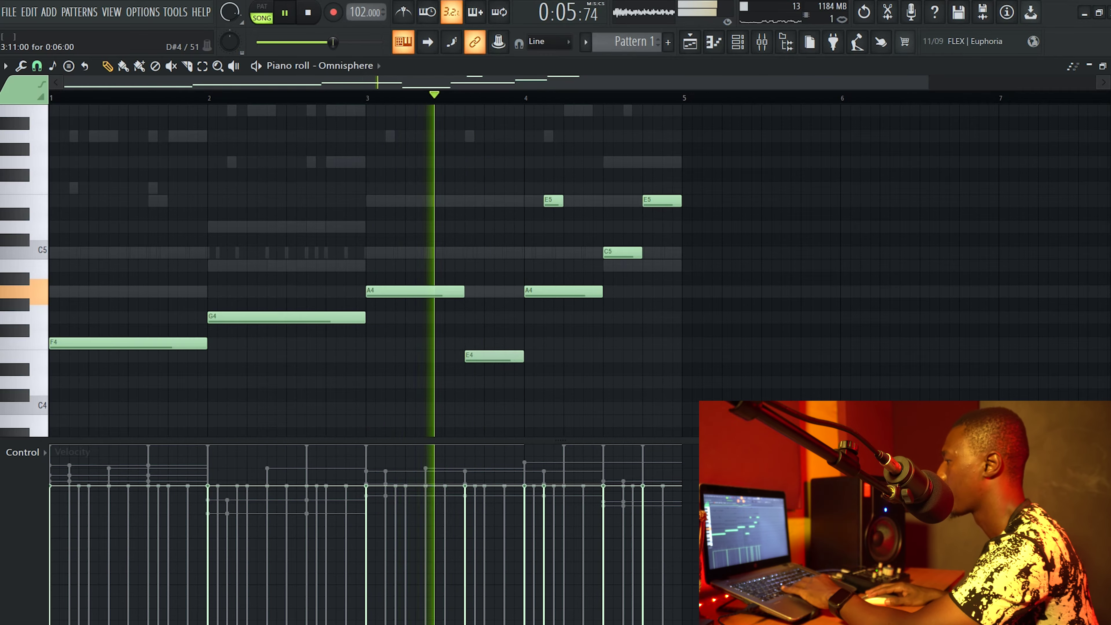
{"action": "key", "text": "space"}
{"action": "key", "text": "space"}
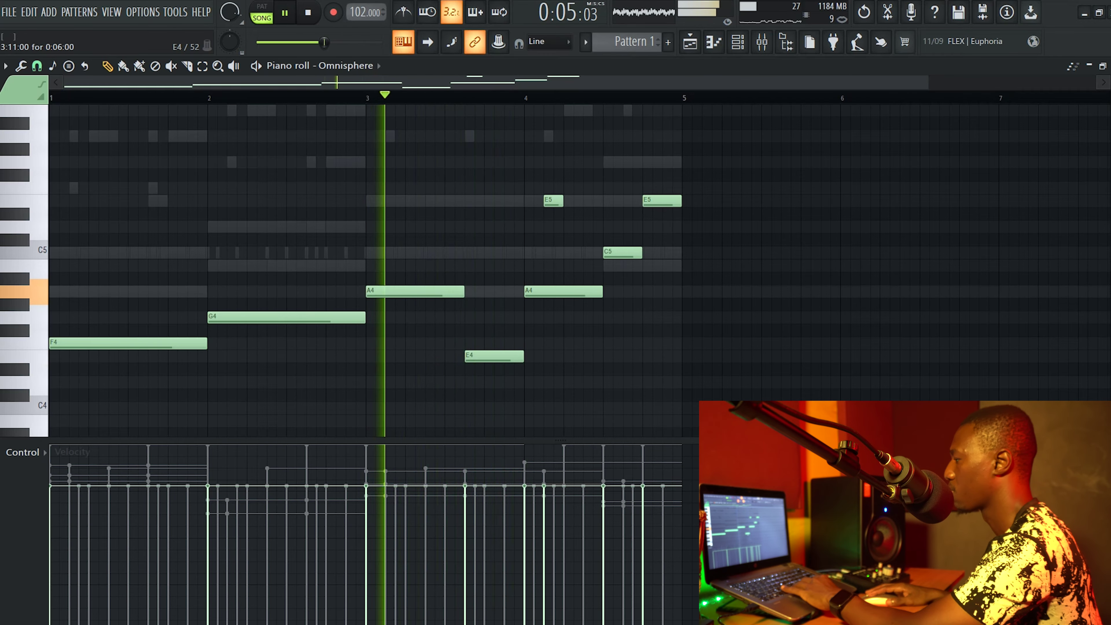
{"action": "key", "text": "space"}
{"action": "key", "text": "space"}
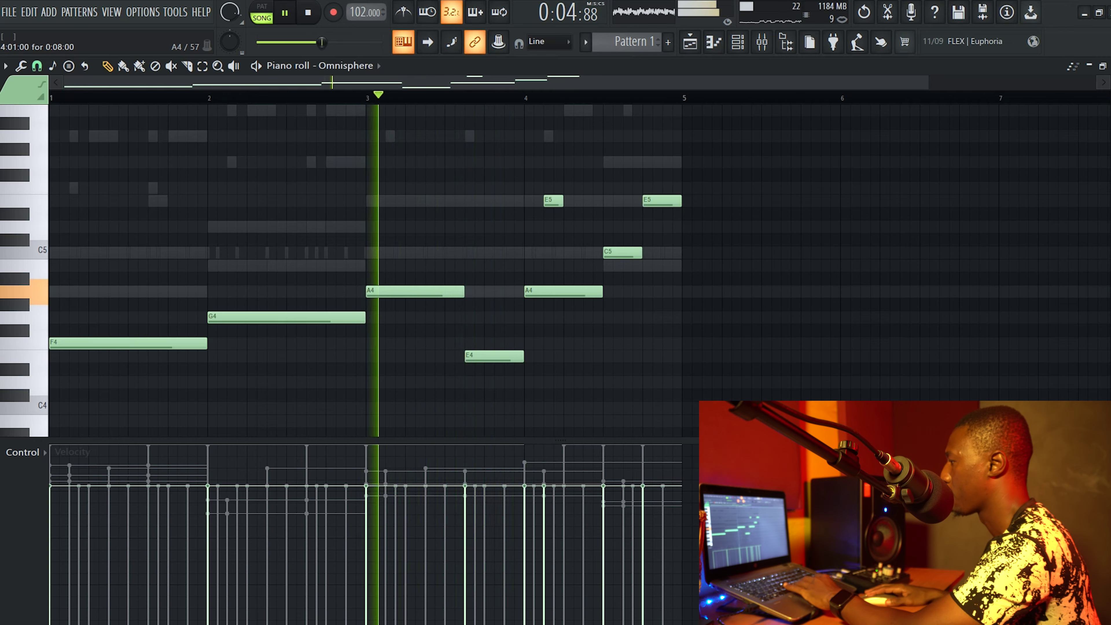
{"action": "key", "text": "space"}
{"action": "key", "text": "space"}
Move the second A4 note to step 13 of bar 3 with a 12-step length, and shorten the E4 note to two steps
{"action": "left_click_drag", "start_coordinate": [542, 292], "coordinate": [503, 292]}
{"action": "key", "text": "space"}
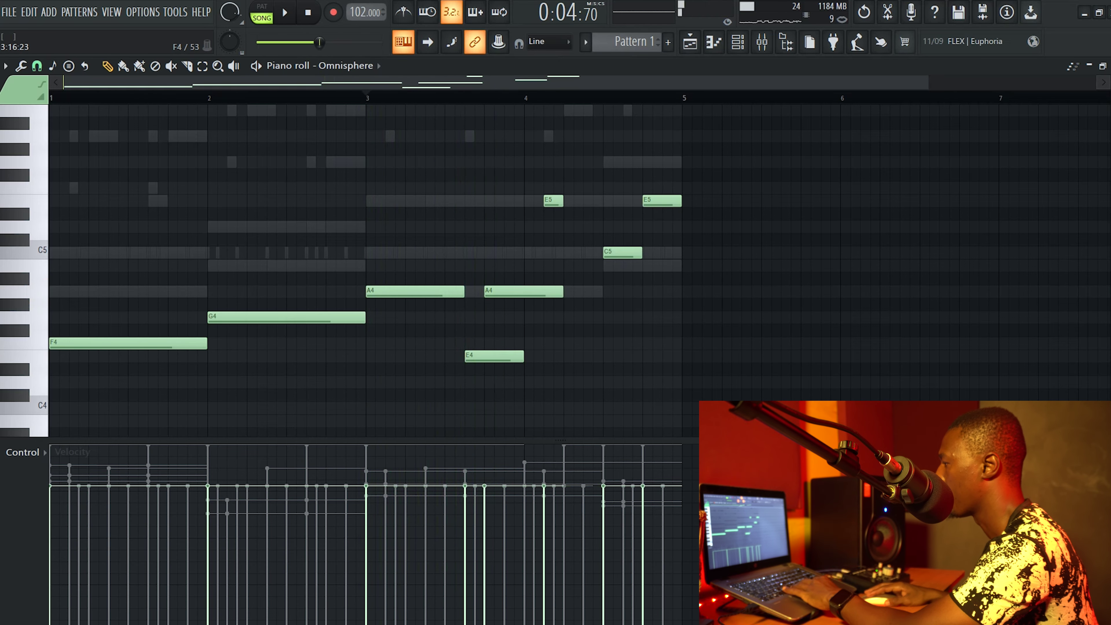
{"action": "key", "text": "space"}
{"action": "left_click_drag", "start_coordinate": [522, 355], "coordinate": [497, 347]}
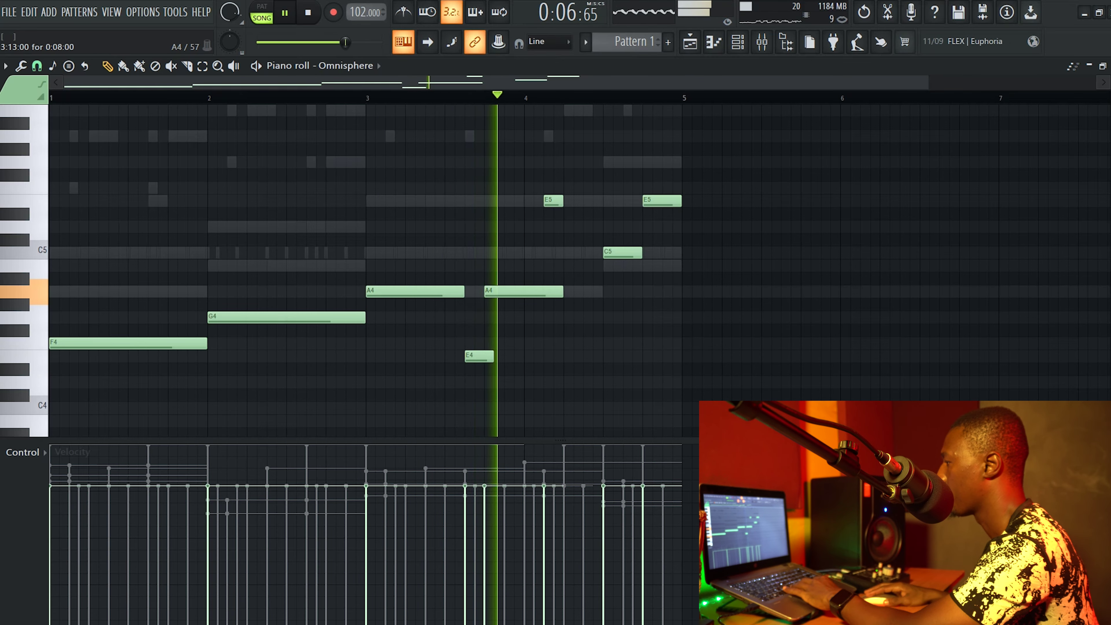
{"action": "left_click_drag", "start_coordinate": [562, 292], "coordinate": [591, 292]}
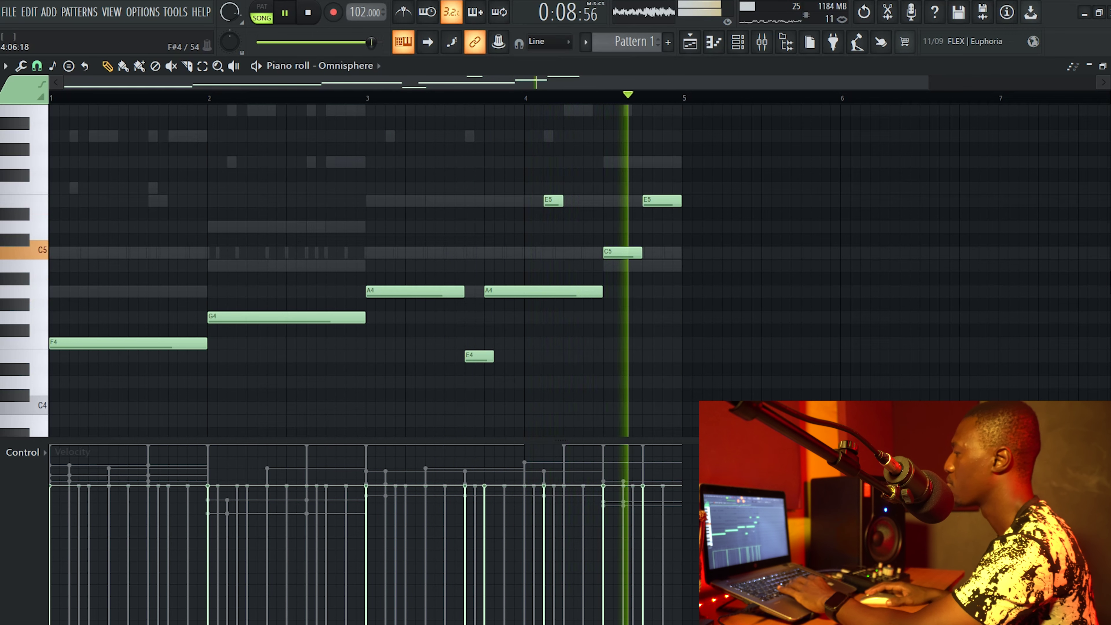
{"action": "left_click_drag", "start_coordinate": [493, 356], "coordinate": [484, 356]}
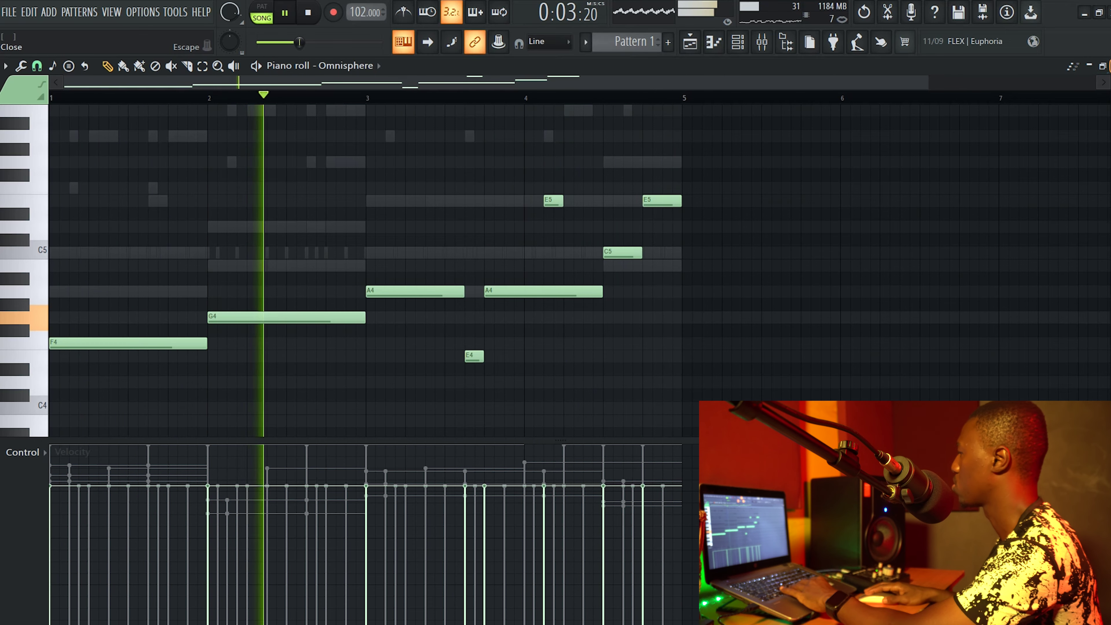
{"action": "left_click", "coordinate": [1110, 66]}
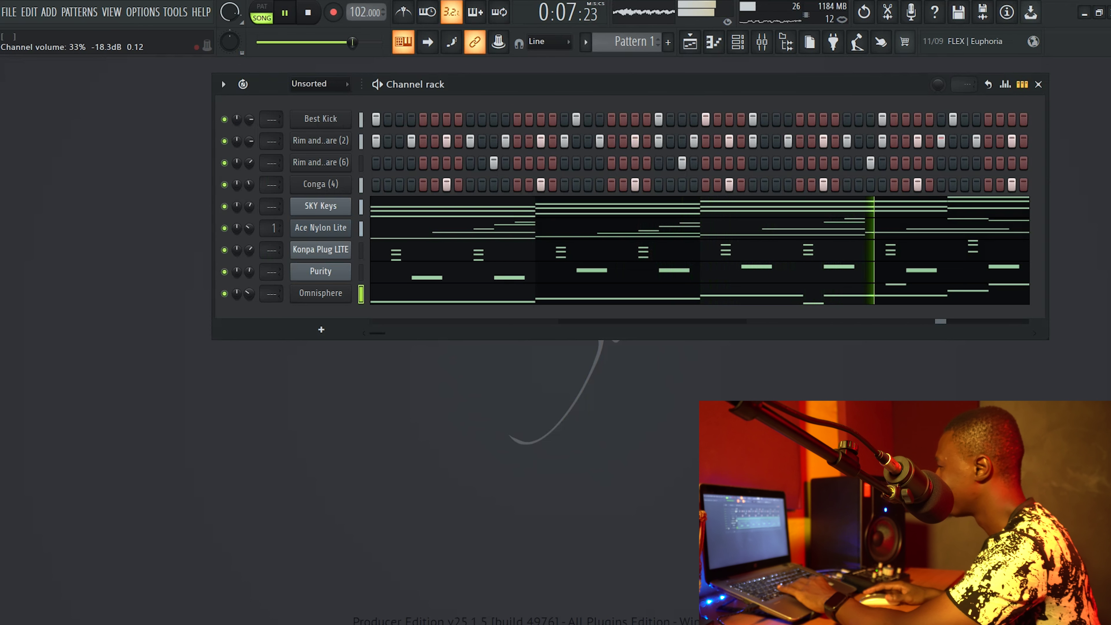
Merge the two Omnisphere A4 notes into one sustained note from bar 3 to mid bar 4, keeping the E4 note at two steps
{"action": "left_click", "coordinate": [699, 294]}
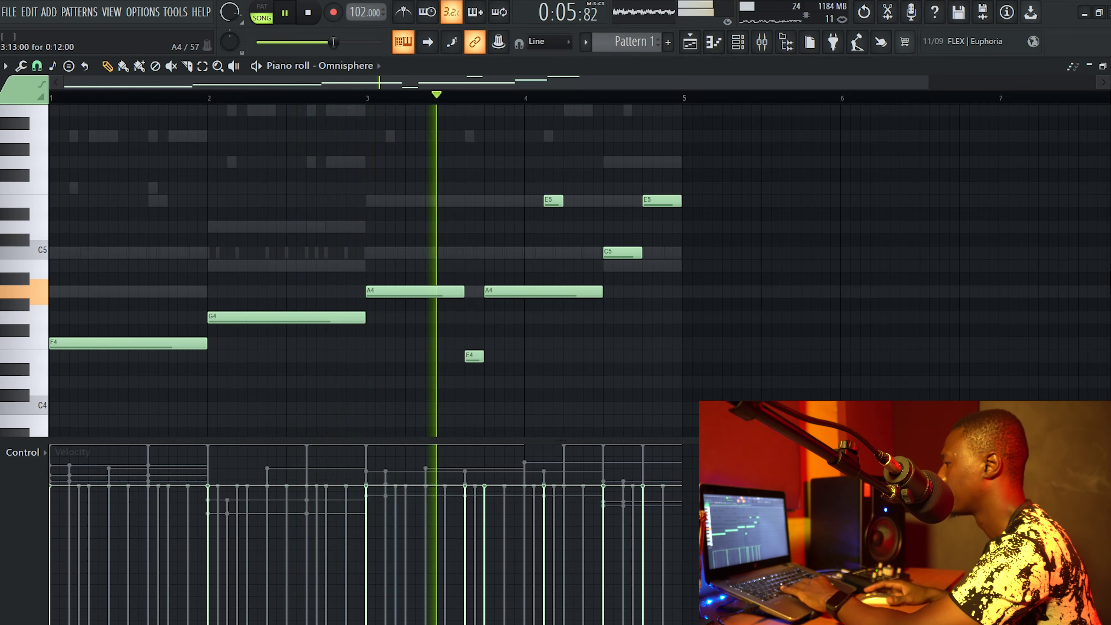
{"action": "key", "text": "space"}
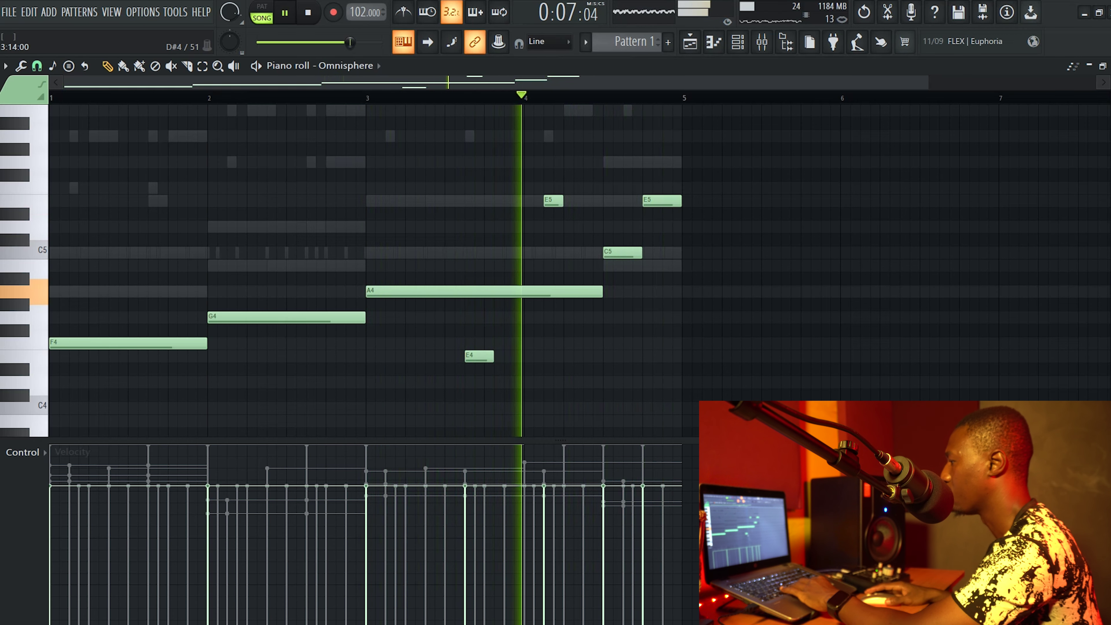
{"action": "left_click_drag", "start_coordinate": [483, 357], "coordinate": [473, 356]}
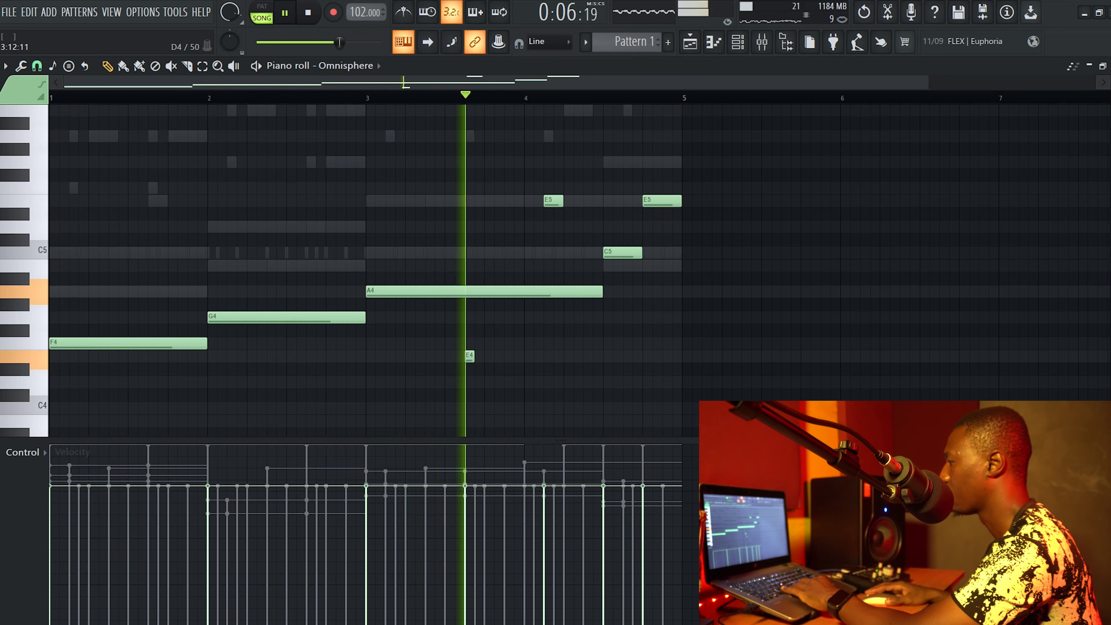
{"action": "key", "text": "space"}
{"action": "key", "text": "ctrl+z"}
{"action": "key", "text": "space"}
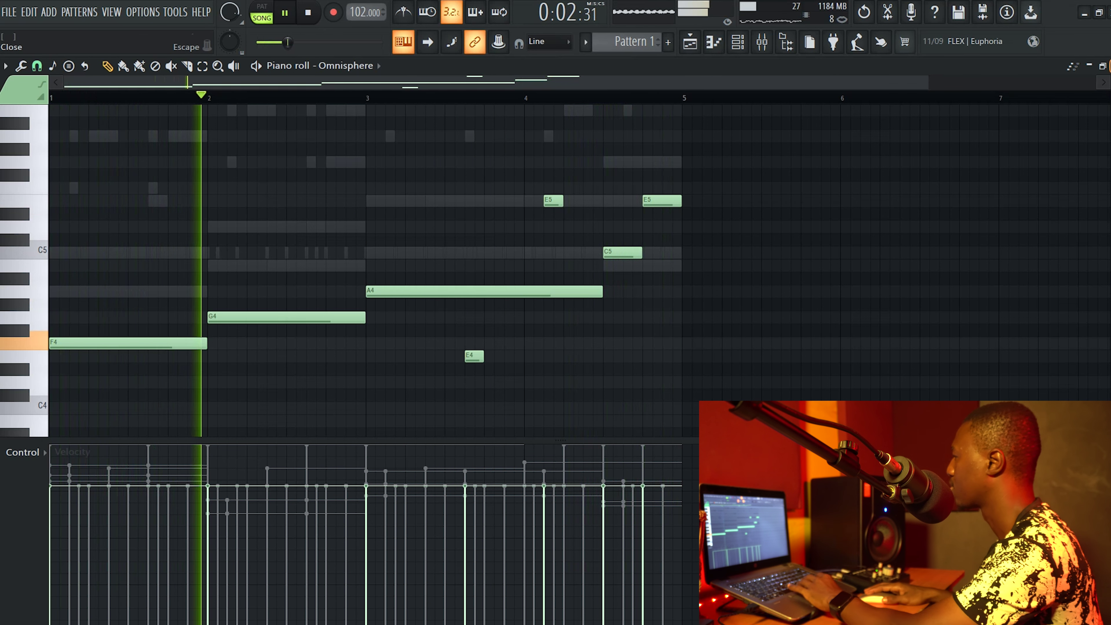
Close the Omnisphere notes and audition the pattern together with the Arcade part
{"action": "key", "text": "Escape"}
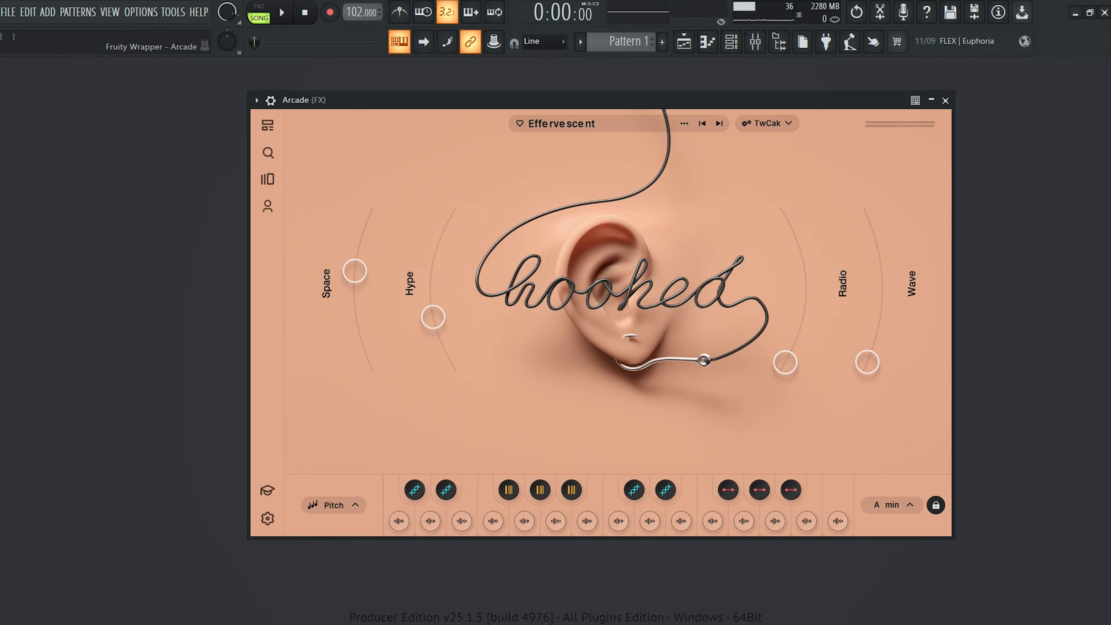
{"action": "left_click_drag", "start_coordinate": [599, 99], "coordinate": [595, 90]}
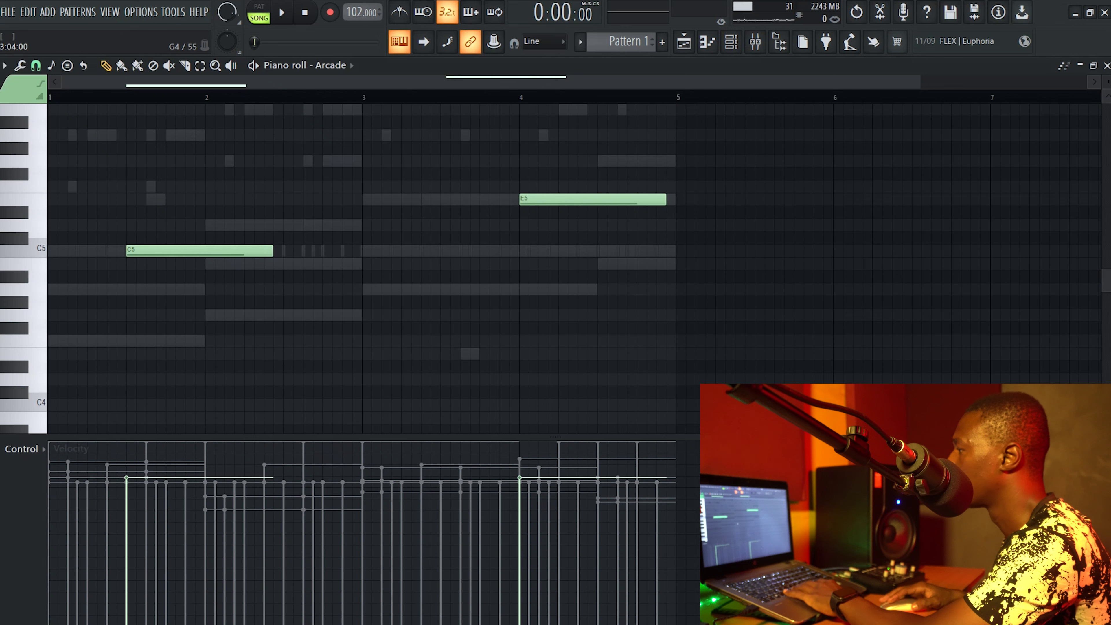
{"action": "key", "text": "space"}
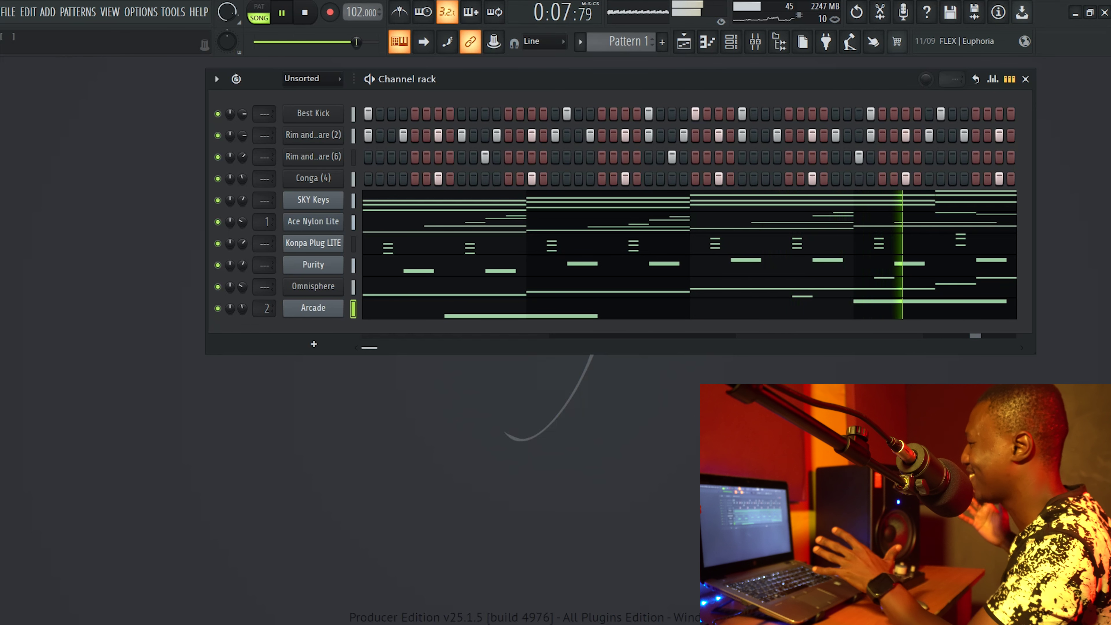
In Arcade's piano roll, move the E5 note to step 9 of bar 4 and shorten it to eight steps
{"action": "left_click", "coordinate": [725, 309]}
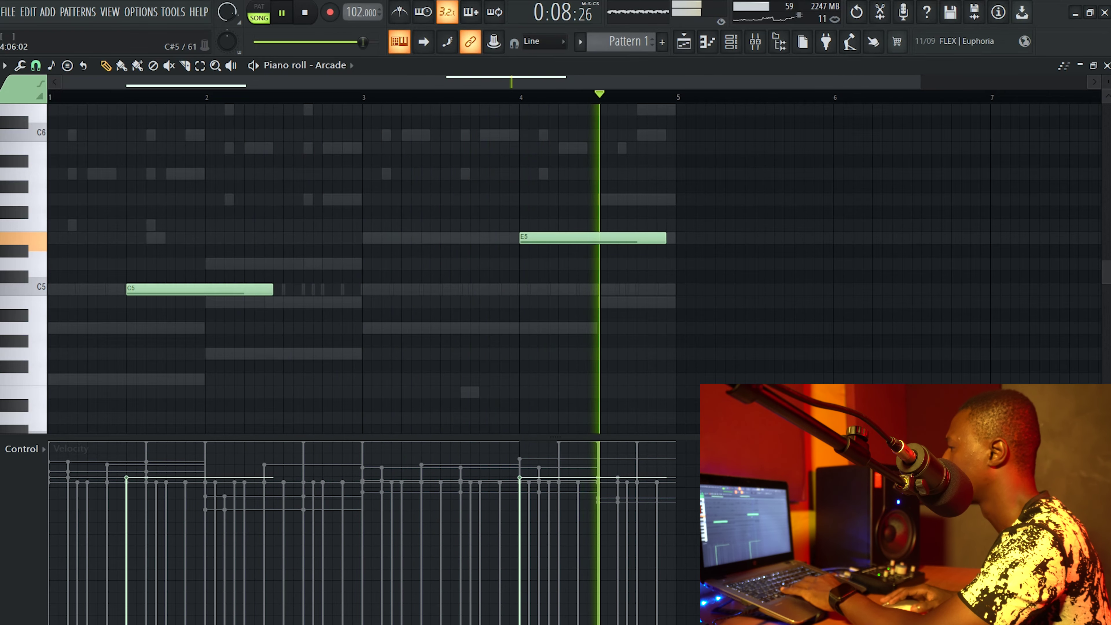
{"action": "key", "text": "space"}
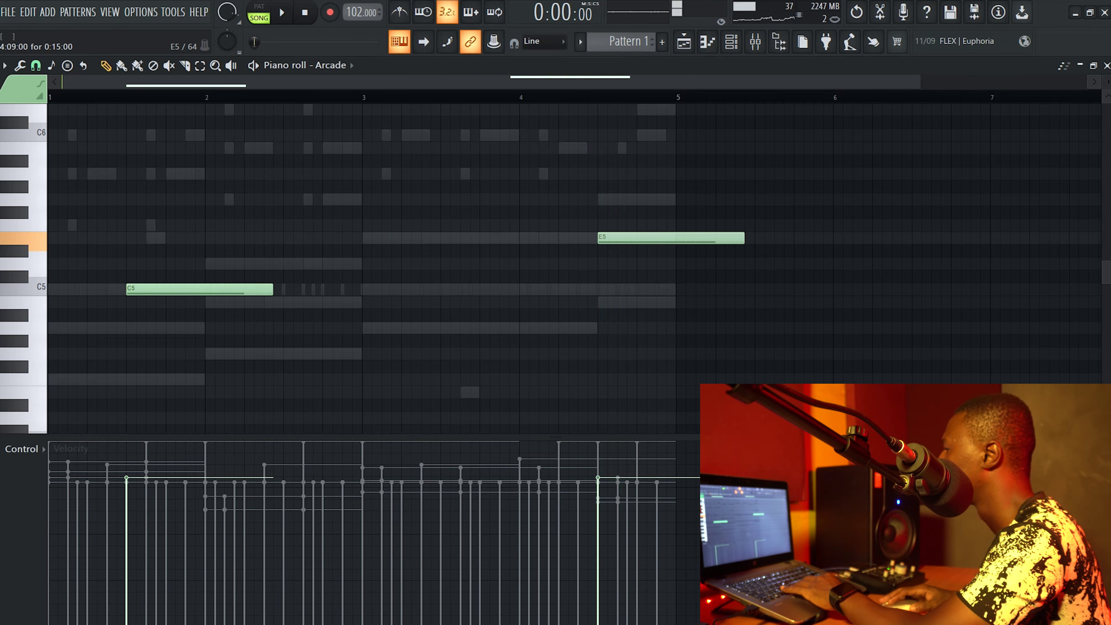
{"action": "key", "text": "space"}
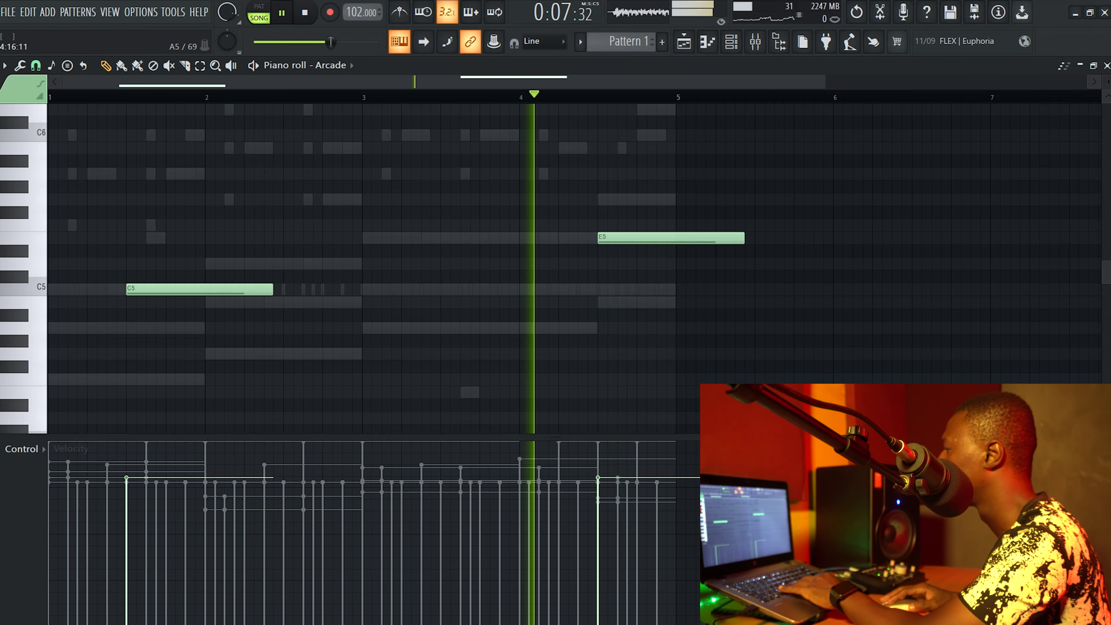
{"action": "left_click_drag", "start_coordinate": [744, 238], "coordinate": [676, 238]}
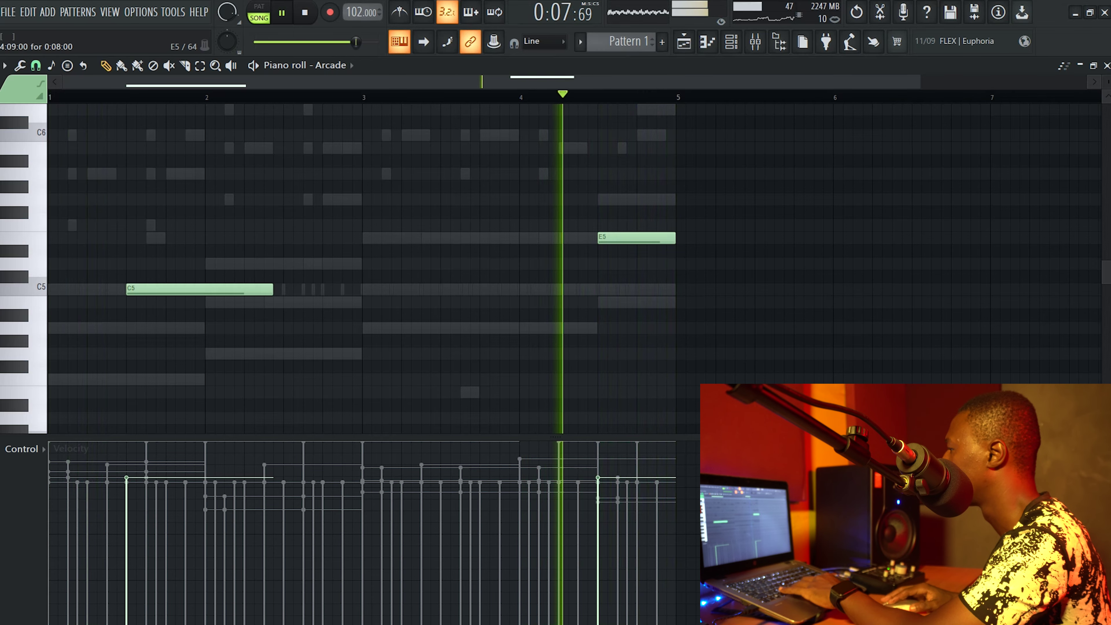
Move Arcade's E5 note to step 5 of bar 4, lengthen it to 12 steps, and close the piano roll after auditioning
{"action": "left_click_drag", "start_coordinate": [657, 238], "coordinate": [598, 237]}
{"action": "key", "text": "space"}
{"action": "key", "text": "space"}
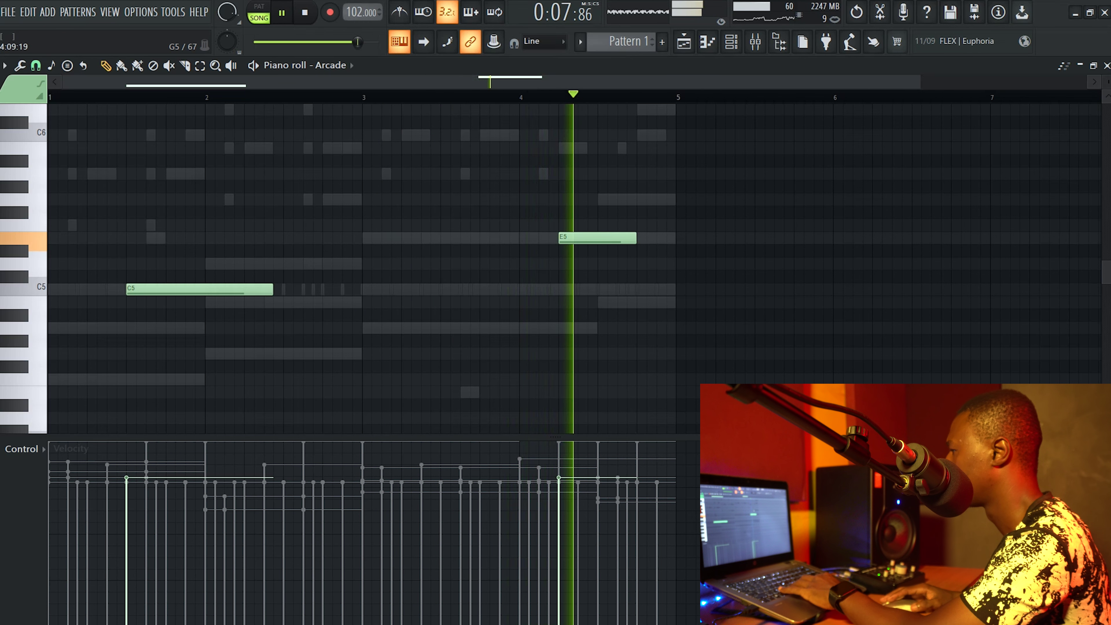
{"action": "left_click_drag", "start_coordinate": [635, 238], "coordinate": [674, 238]}
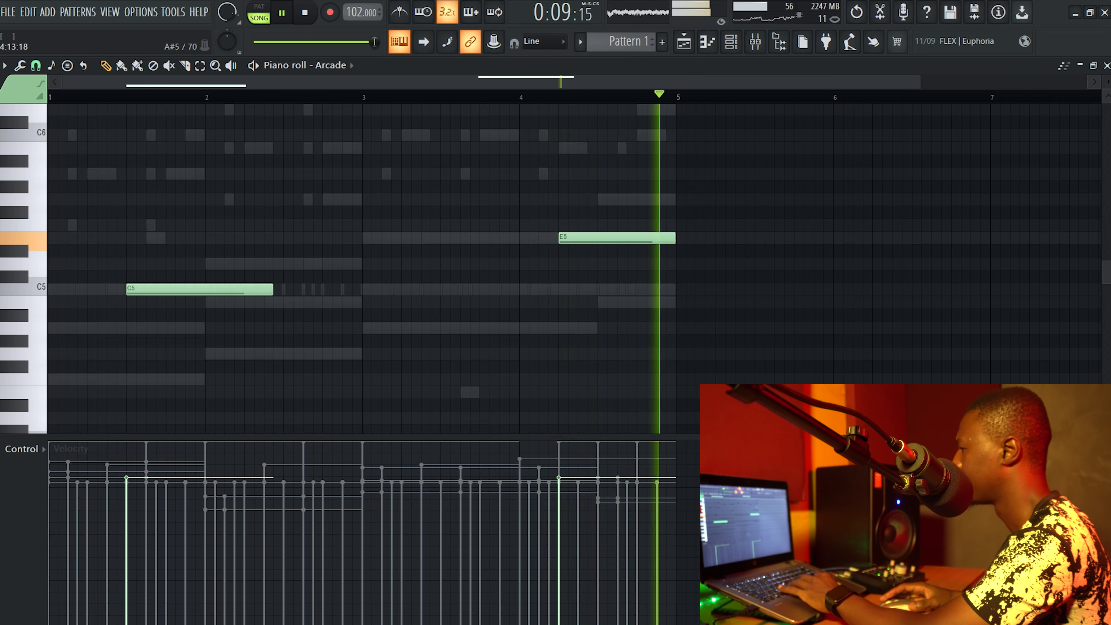
{"action": "key", "text": "F7"}
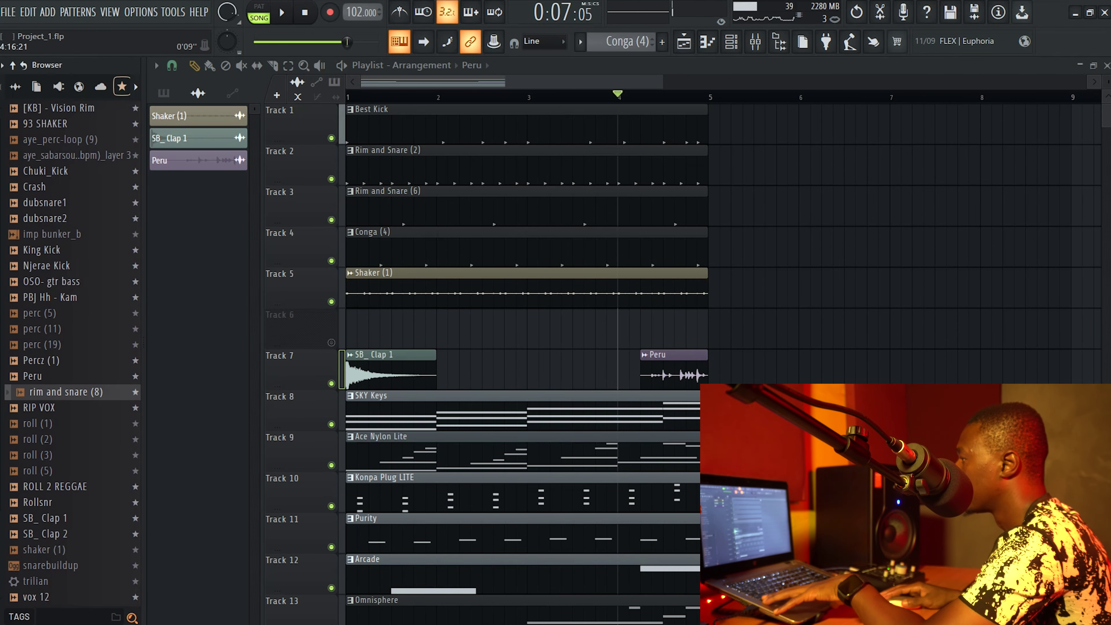
Inspect the SB_ Clap 1 clip's sample settings on Track 7 and briefly play the four-bar arrangement from its start
{"action": "double_click", "coordinate": [390, 369]}
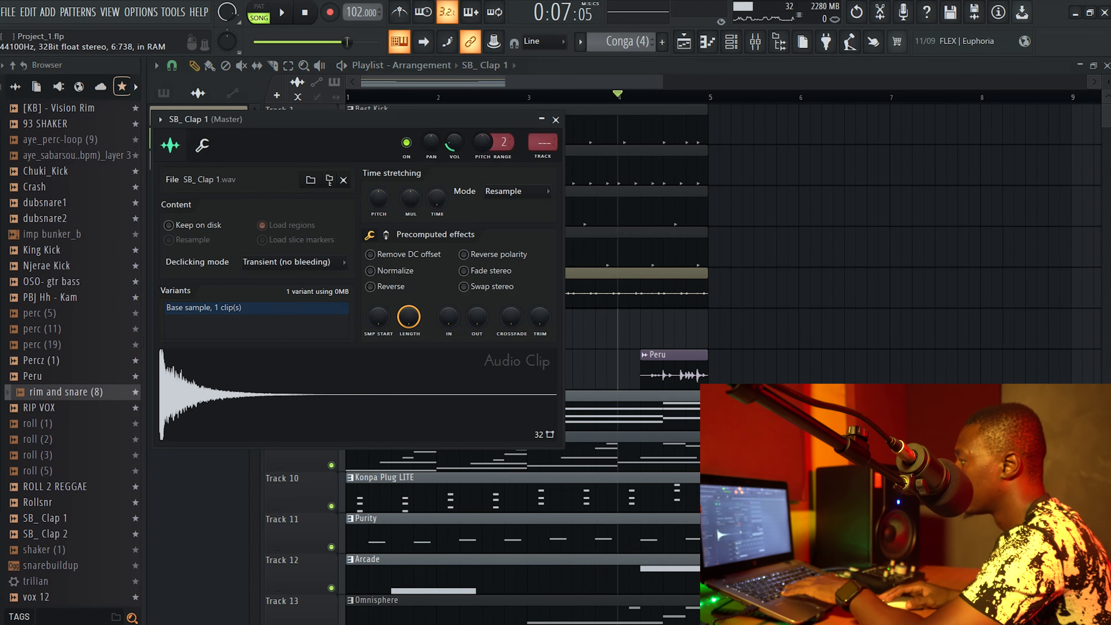
{"action": "left_click", "coordinate": [556, 120]}
{"action": "key", "text": "space"}
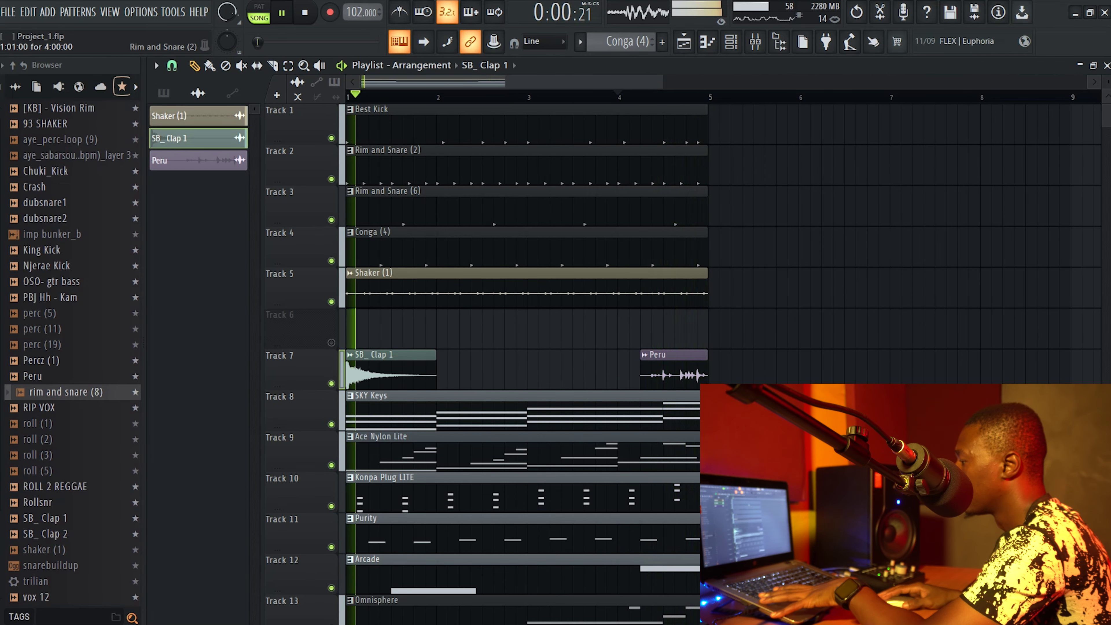
{"action": "key", "text": "space"}
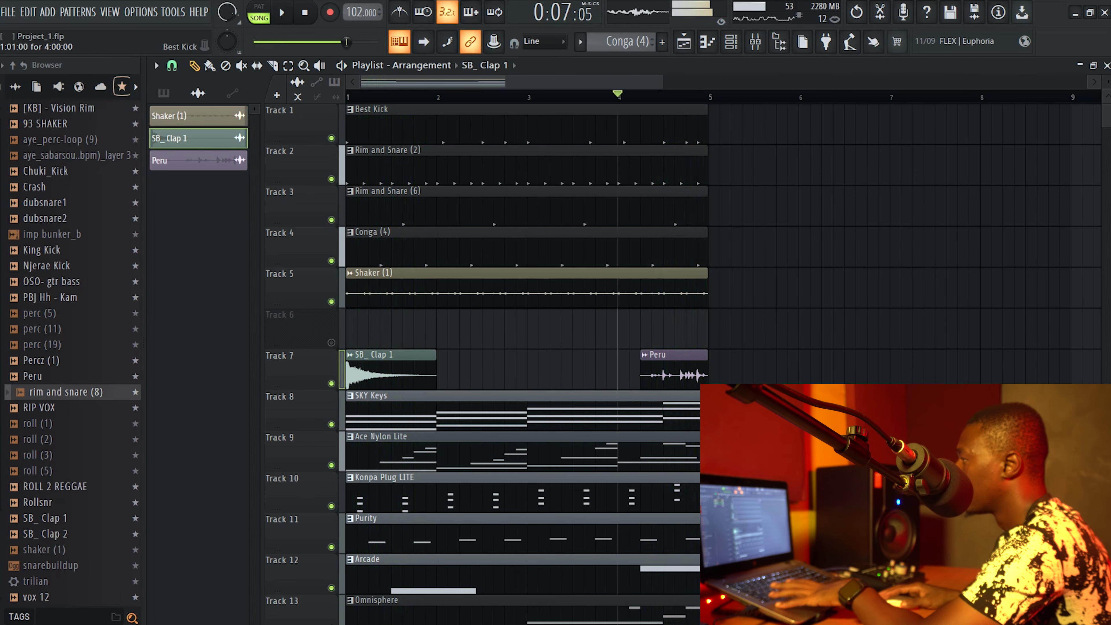
Select all clips in bars 1 to 4 of the playlist and duplicate them five times, filling the arrangement up to bar 25
{"action": "left_click_drag", "start_coordinate": [709, 97], "coordinate": [399, 97]}
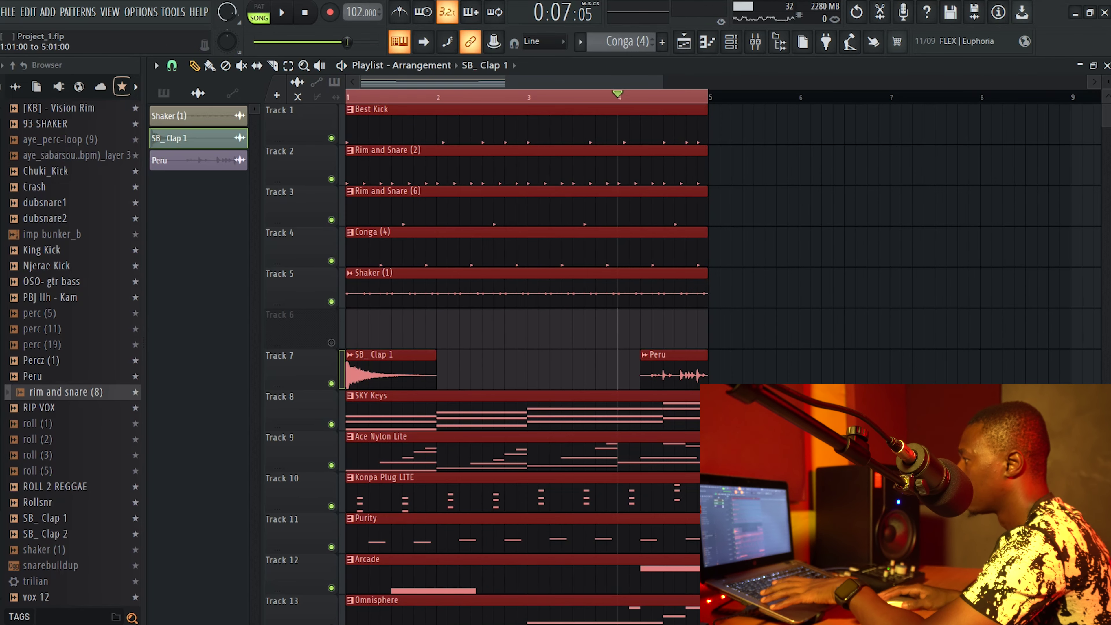
{"action": "key", "text": "ctrl+b"}
{"action": "key", "text": "ctrl+b"}
{"action": "key", "text": "ctrl+b"}
{"action": "key", "text": "ctrl+b"}
{"action": "scroll", "coordinate": [525, 245], "scroll_direction": "down", "scroll_amount": 3}
{"action": "key", "text": "ctrl+b"}
Briefly play the extended arrangement from bar 1 and check the mixer
{"action": "left_click", "coordinate": [348, 97]}
{"action": "key", "text": "space"}
{"action": "scroll", "coordinate": [525, 306], "scroll_direction": "down", "scroll_amount": 3}
{"action": "key", "text": "space"}
{"action": "key", "text": "F9"}
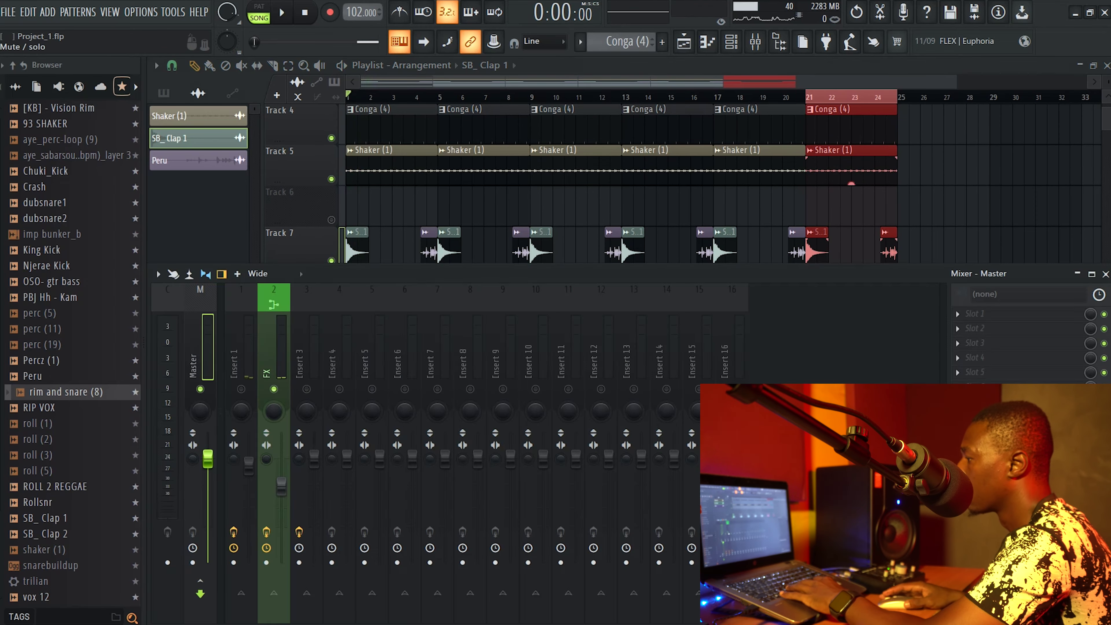
{"action": "key", "text": "F9"}
Strip bars 1 to 4 down to the Rim and Snare (6), Shaker, SKY Keys and Ace Nylon Lite clips, and play the result
{"action": "scroll", "coordinate": [613, 307], "scroll_direction": "up", "scroll_amount": 3}
{"action": "left_click", "coordinate": [472, 437]}
{"action": "left_click", "coordinate": [353, 451]}
{"action": "key", "text": "space"}
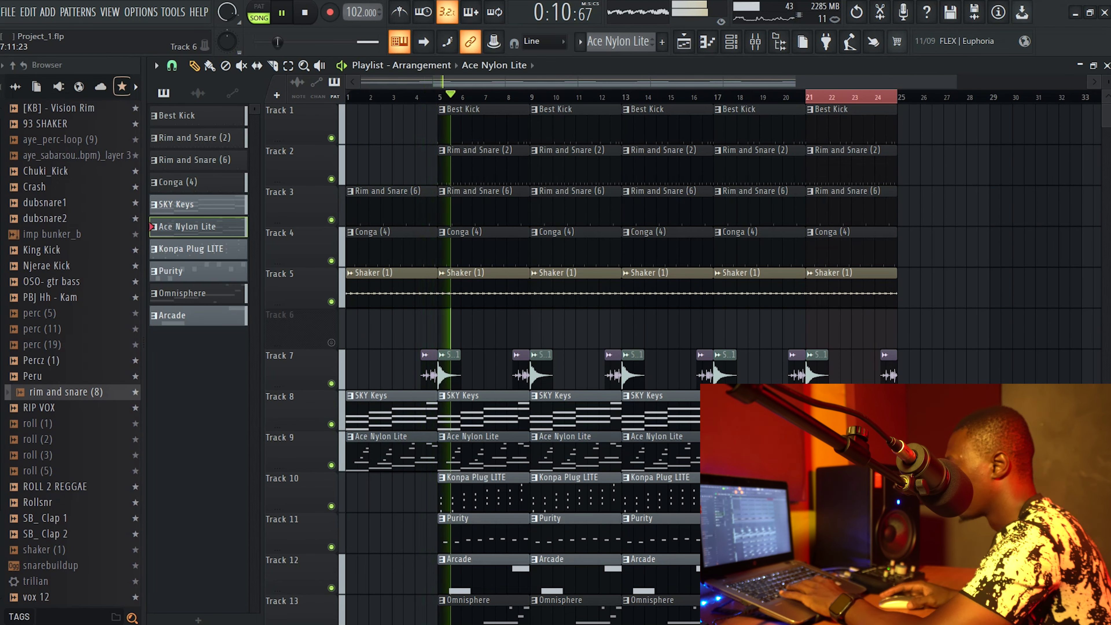
Remove the Purity and Arcade clips from bars 5 to 8, put the Conga clip back in bars 1 to 4, and play the arrangement
{"action": "key", "text": "space"}
{"action": "scroll", "coordinate": [459, 394], "scroll_direction": "down", "scroll_amount": 3}
{"action": "left_click", "coordinate": [473, 354]}
{"action": "left_click", "coordinate": [353, 370]}
{"action": "key", "text": "space"}
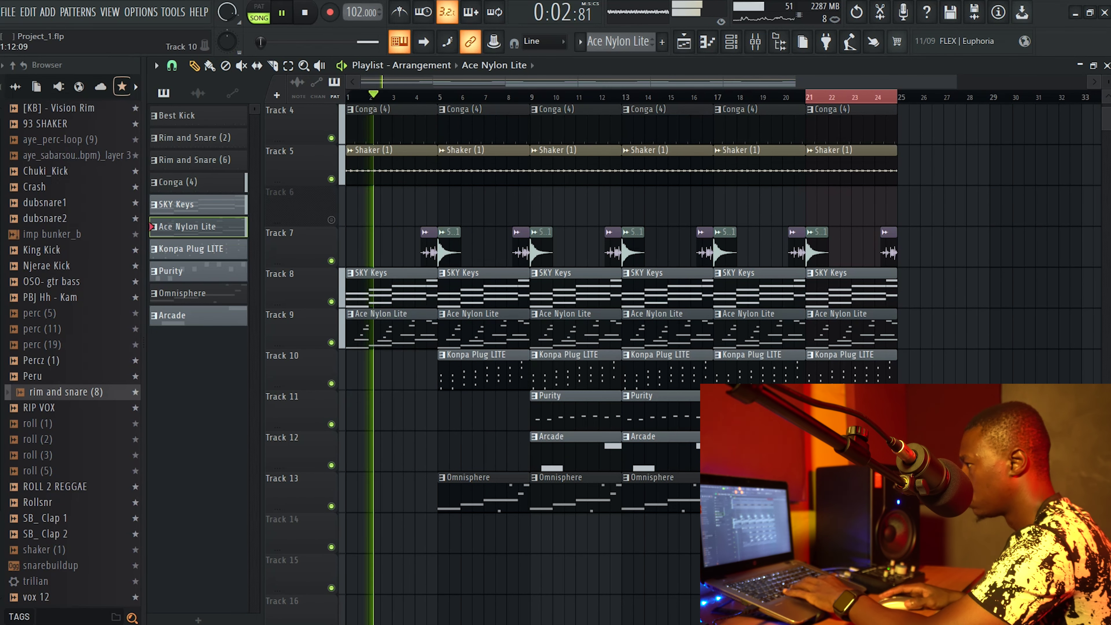
{"action": "scroll", "coordinate": [612, 307], "scroll_direction": "up", "scroll_amount": 2}
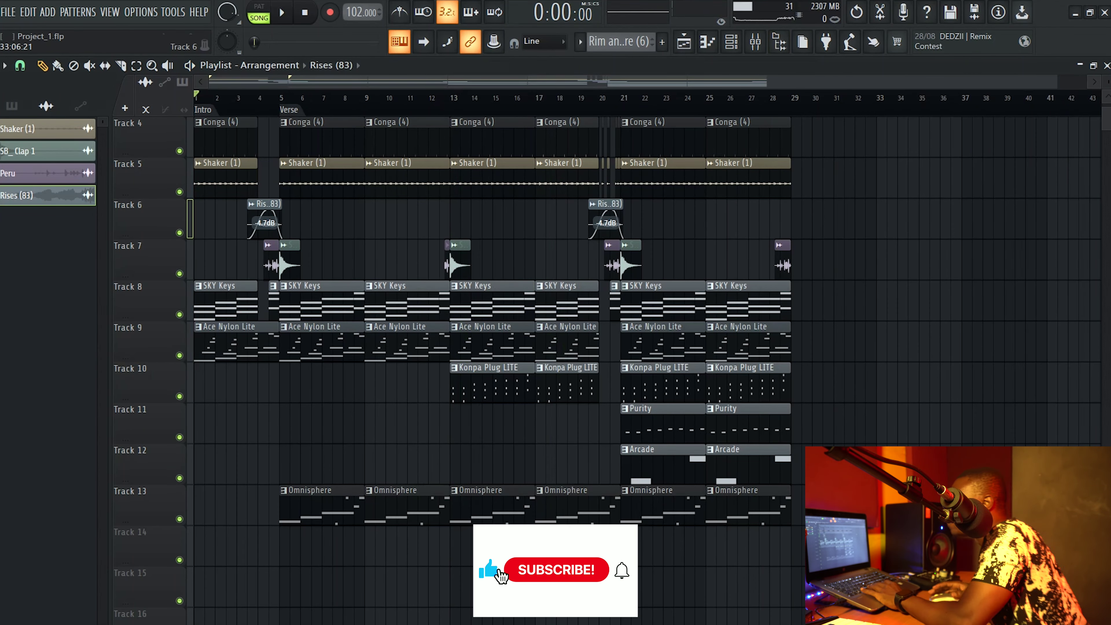
Play the arrangement from the intro and review the effects on Insert 1 in the mixer
{"action": "key", "text": "space"}
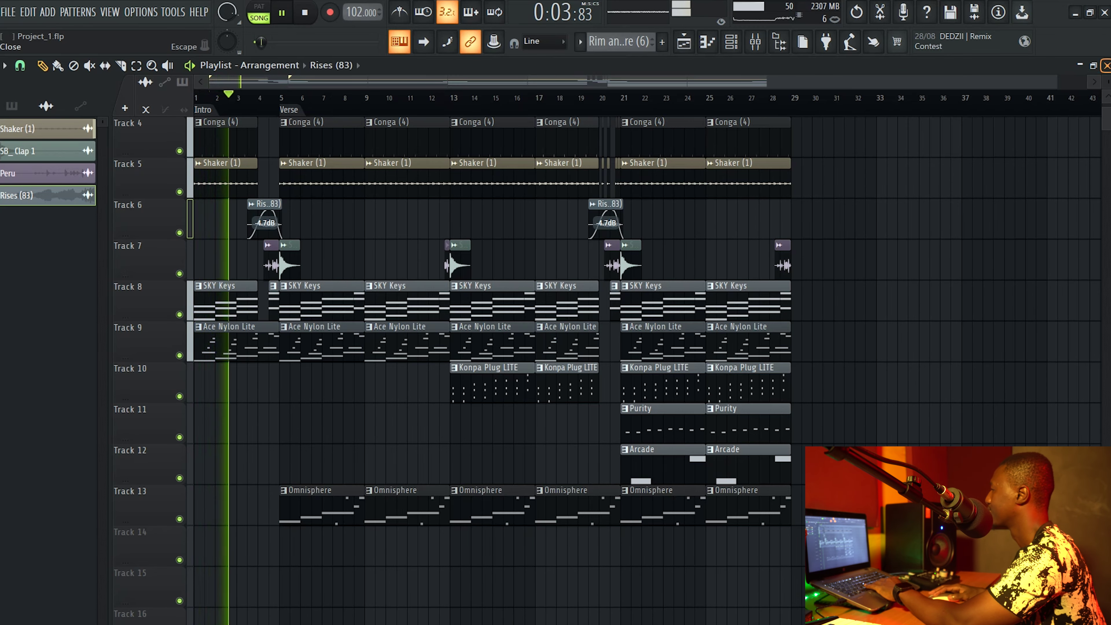
{"action": "left_click", "coordinate": [1107, 66]}
{"action": "left_click", "coordinate": [756, 42]}
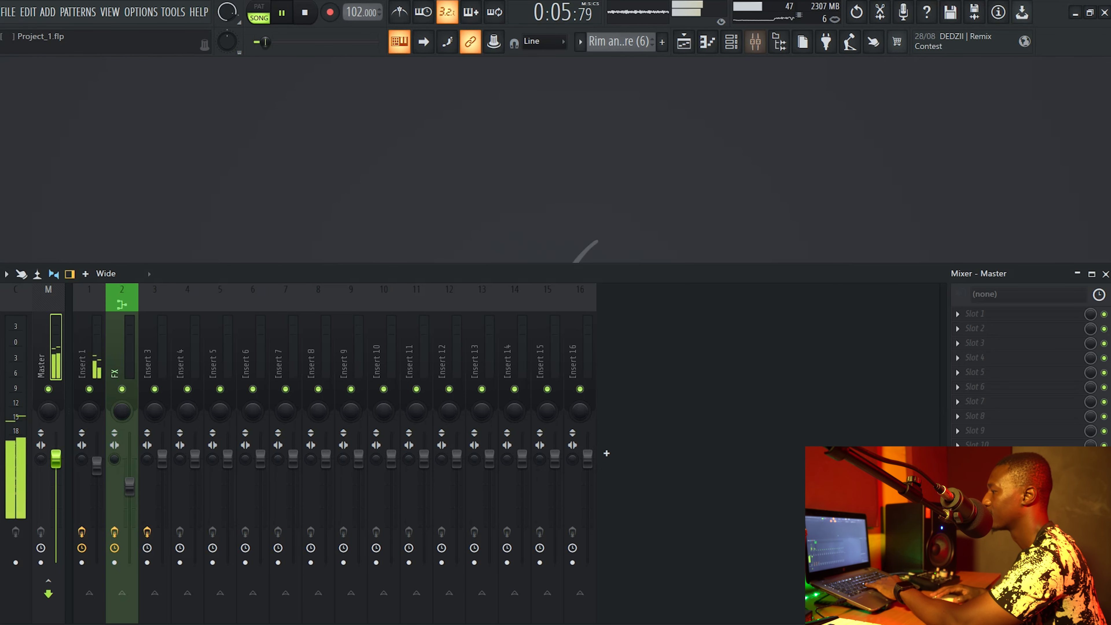
{"action": "left_click", "coordinate": [88, 350]}
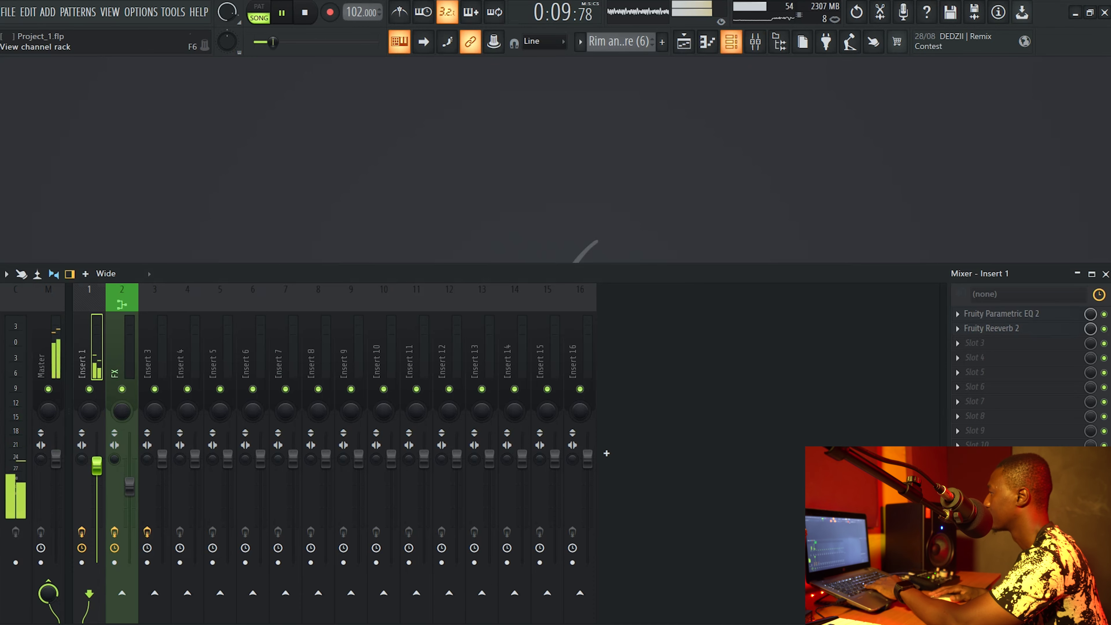
Review the Unsorted channels in the channel rack, and look over the playlist and mixer while the song plays
{"action": "key", "text": "F6"}
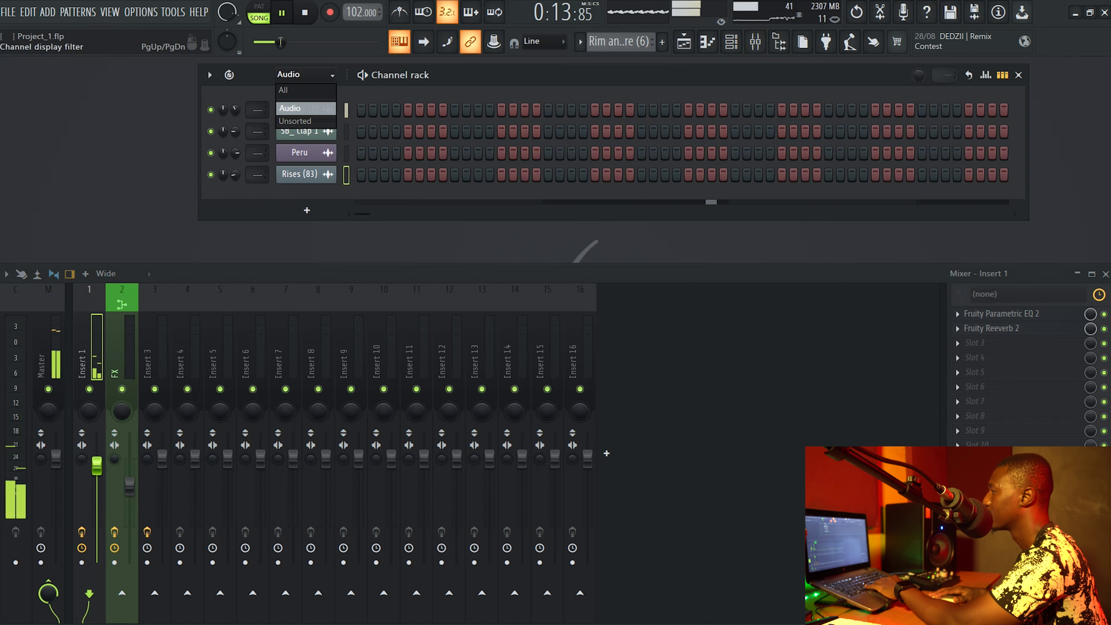
{"action": "left_click", "coordinate": [305, 120]}
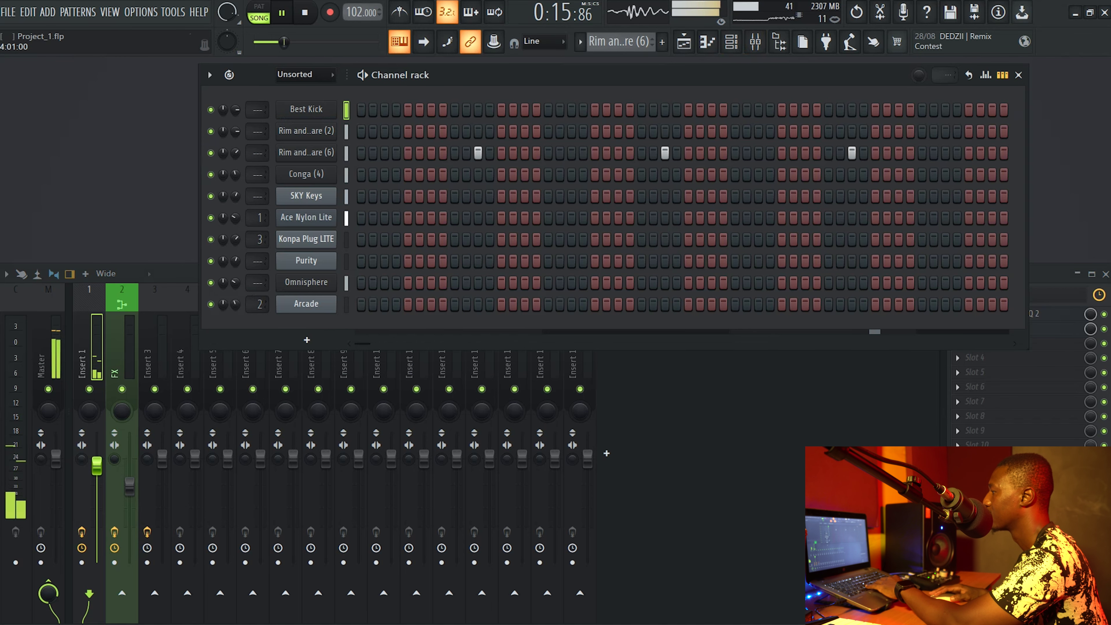
{"action": "left_click", "coordinate": [1019, 75]}
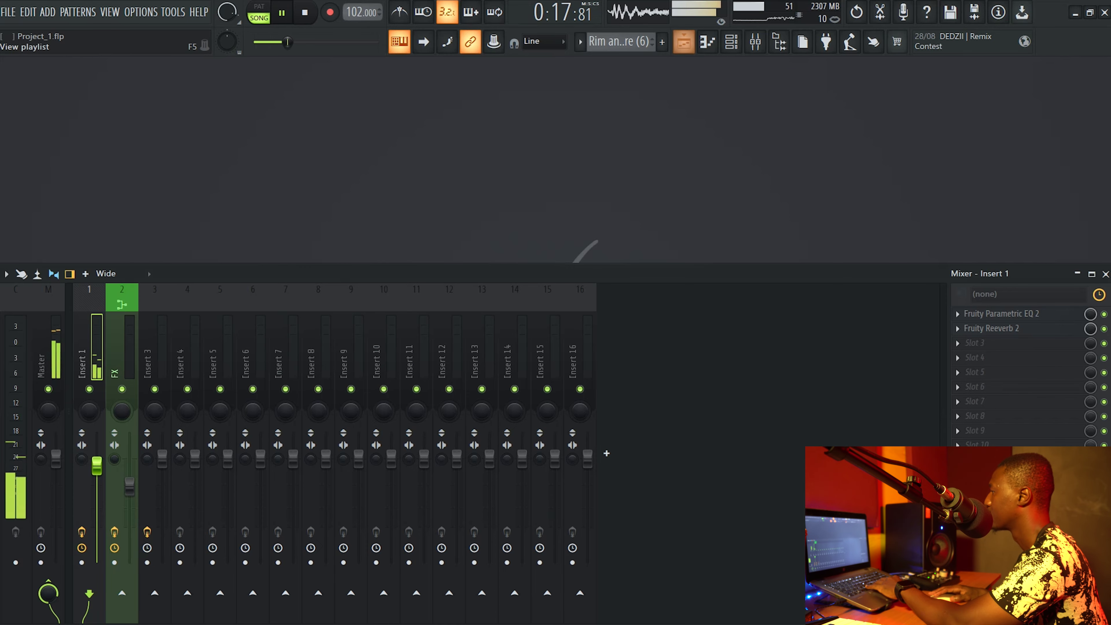
{"action": "left_click", "coordinate": [684, 42]}
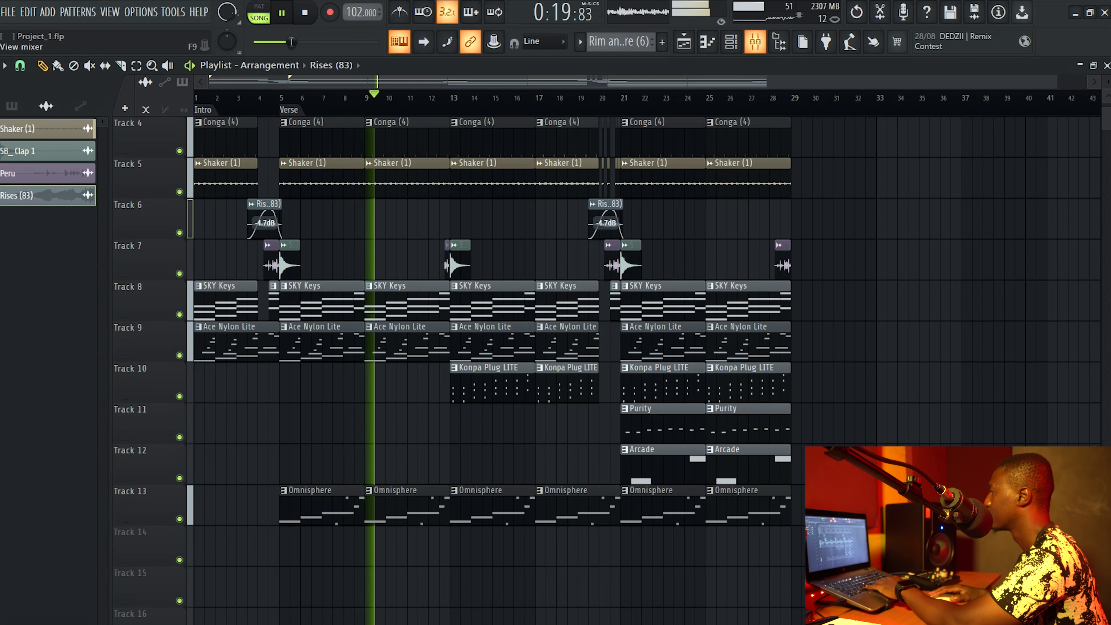
{"action": "left_click", "coordinate": [756, 42]}
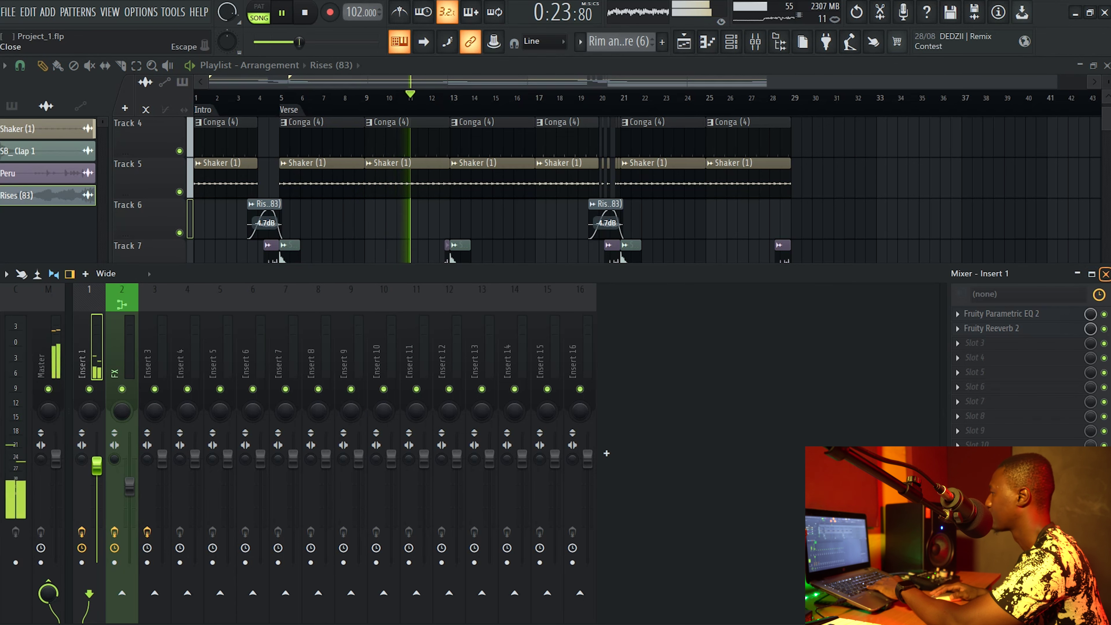
{"action": "left_click", "coordinate": [1106, 275]}
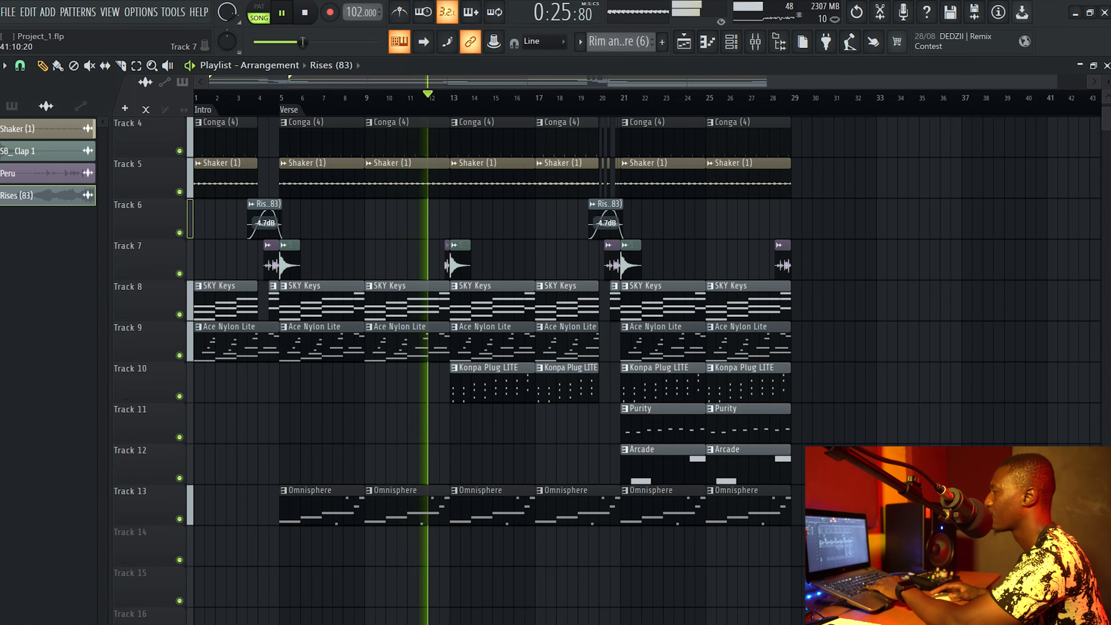